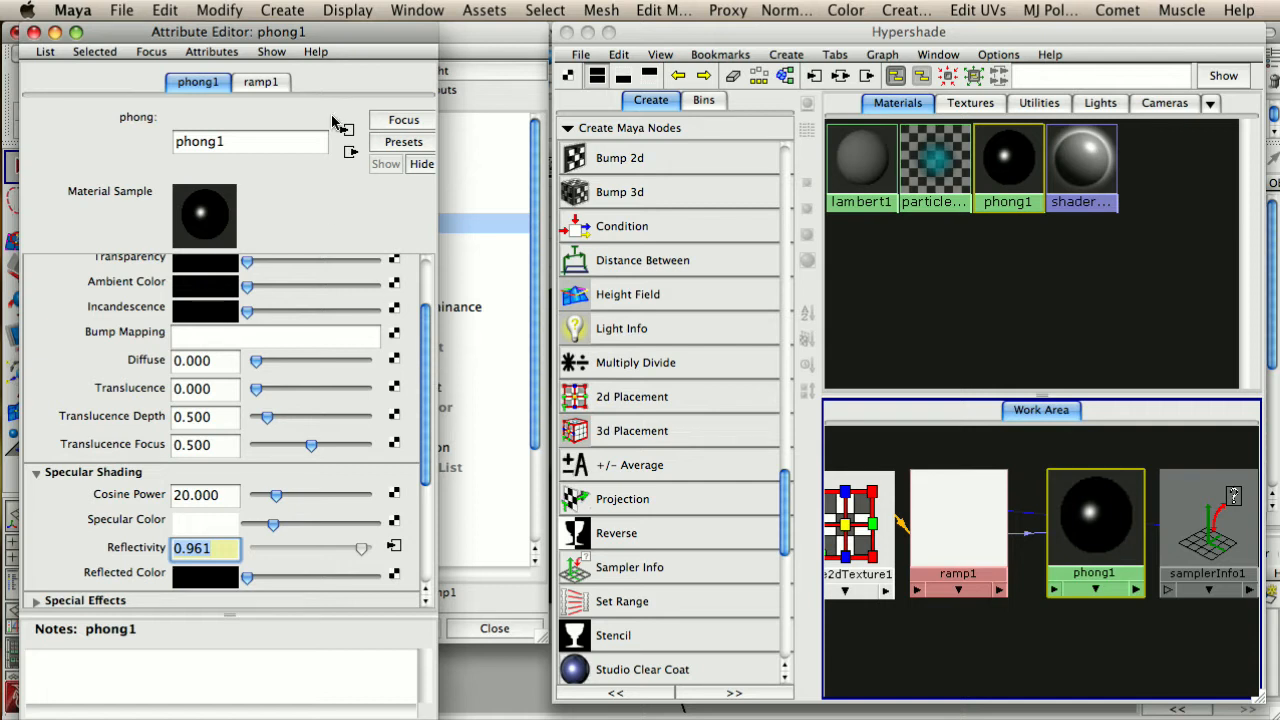
# Close the Attribute Editor and Hypershade and minimize the Connection Editor to clear the viewport around the black sphere
pyautogui.moveTo(334, 30); pyautogui.dragTo(444, 30)
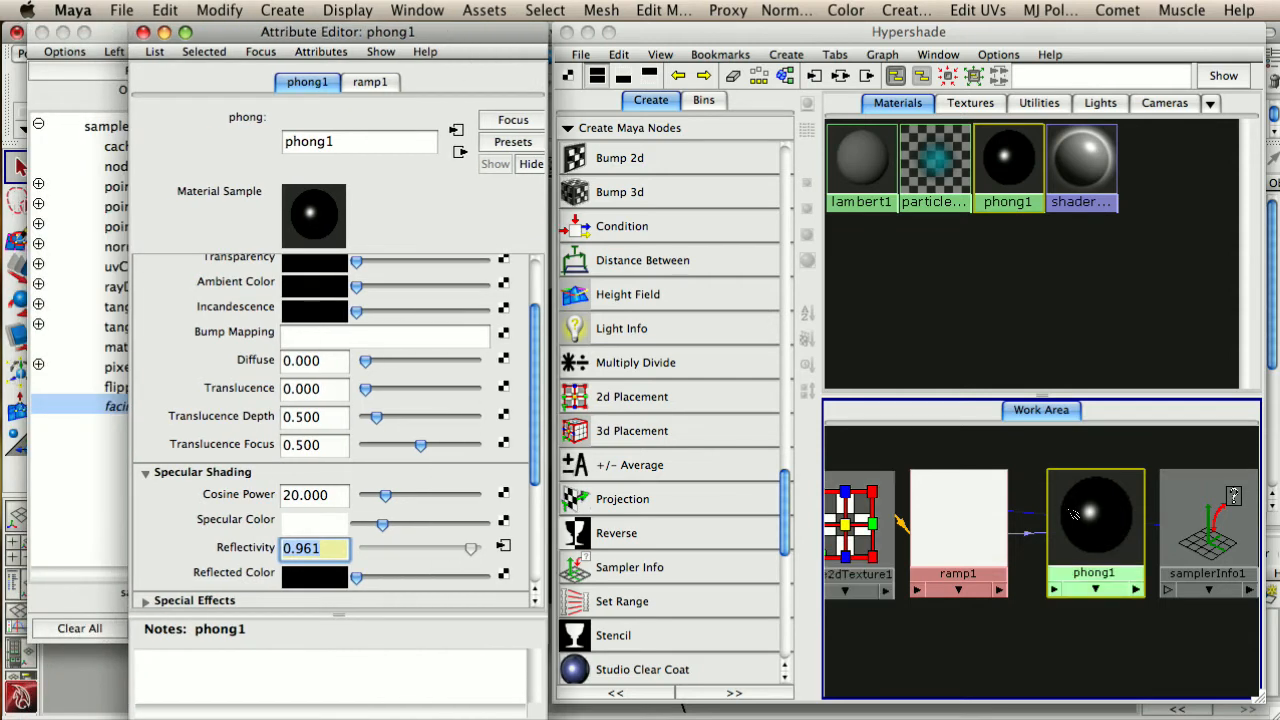
pyautogui.click(143, 37)
pyautogui.moveTo(40, 32); pyautogui.dragTo(428, 510)
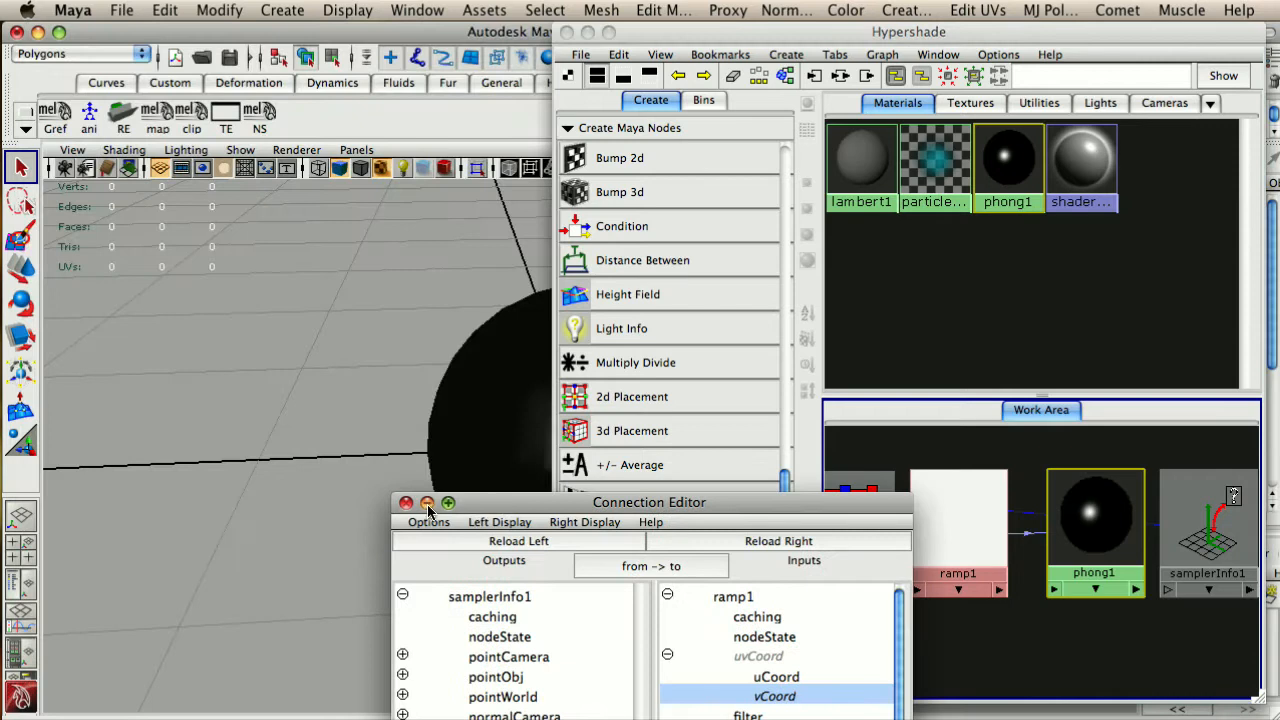
pyautogui.click(428, 510)
pyautogui.keyDown('alt'); pyautogui.moveTo(471, 420); pyautogui.dragTo(455, 372); pyautogui.keyUp('alt')
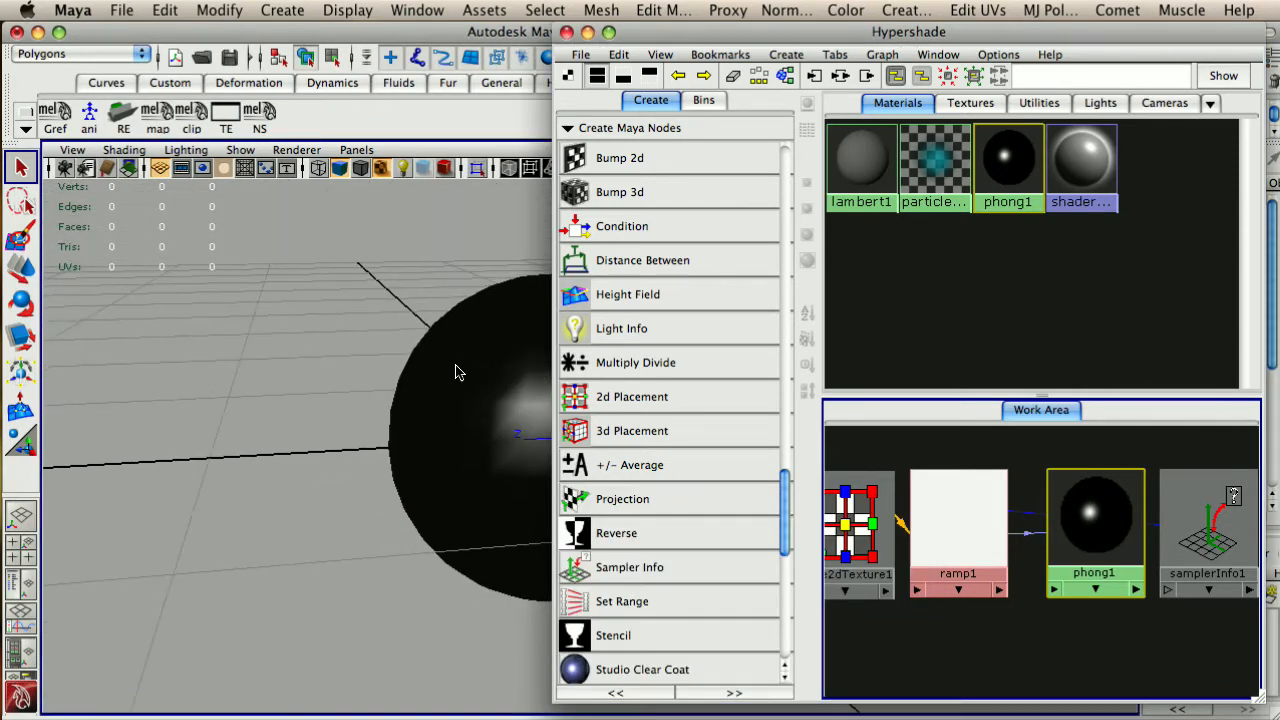
pyautogui.click(567, 33)
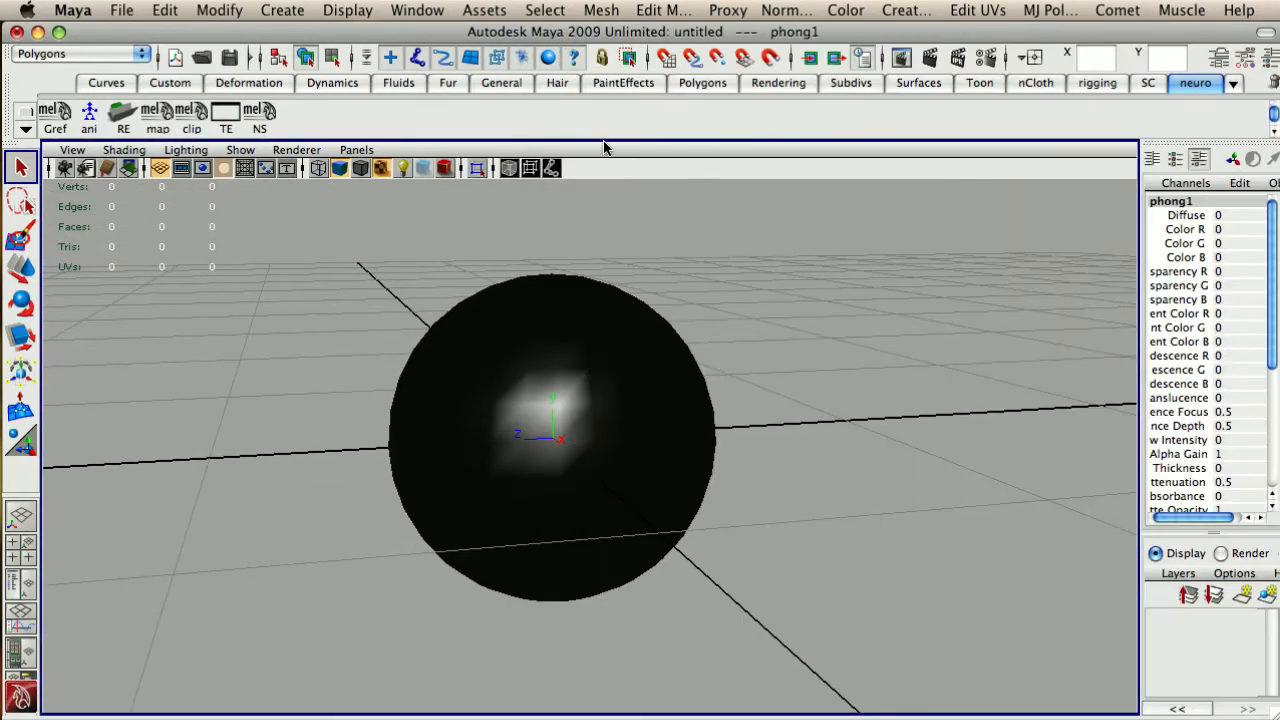
# Turn off Enable Default Light under Render Options in the common render settings
pyautogui.click(986, 58)
pyautogui.moveTo(588, 220); pyautogui.dragTo(1010, 21)
pyautogui.scroll(-3, 969, 362)
pyautogui.scroll(1, 969, 362)
pyautogui.moveTo(831, 43)
pyautogui.mouseDown()
pyautogui.moveTo(820, 88)
pyautogui.moveTo(821, 34)
pyautogui.mouseUp()
pyautogui.scroll(-1, 921, 333)
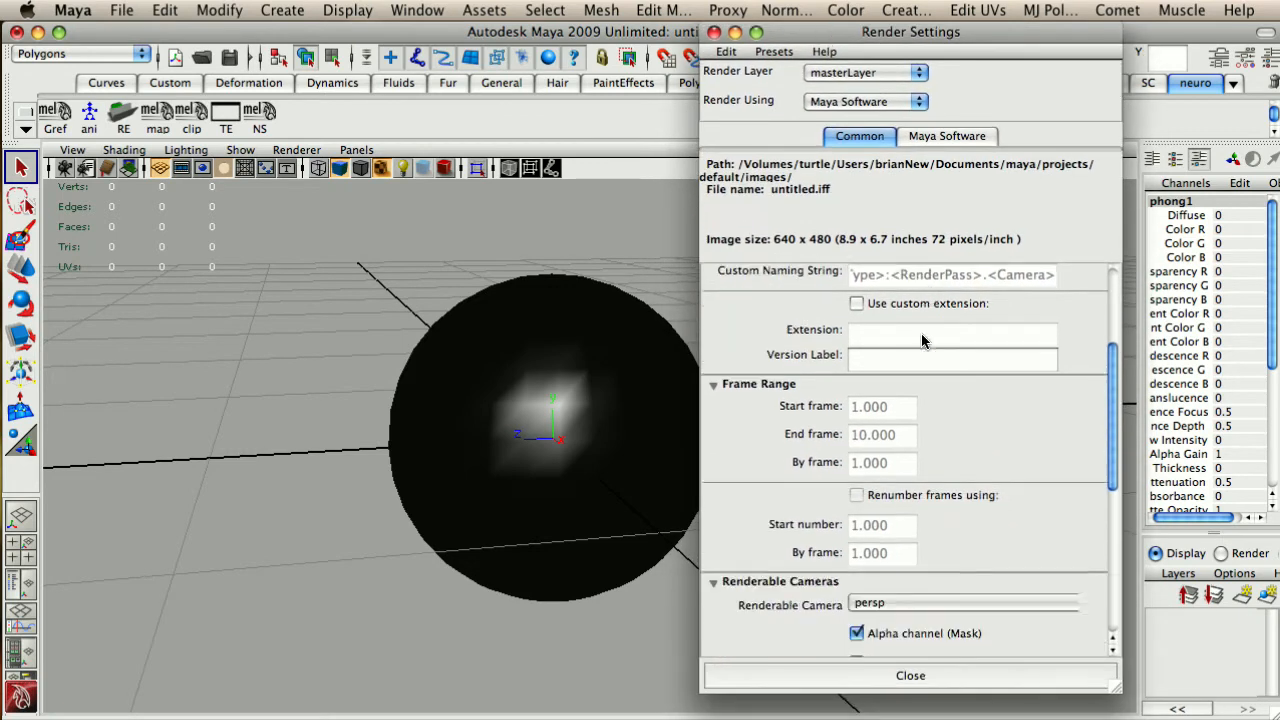
pyautogui.scroll(-10, 921, 333)
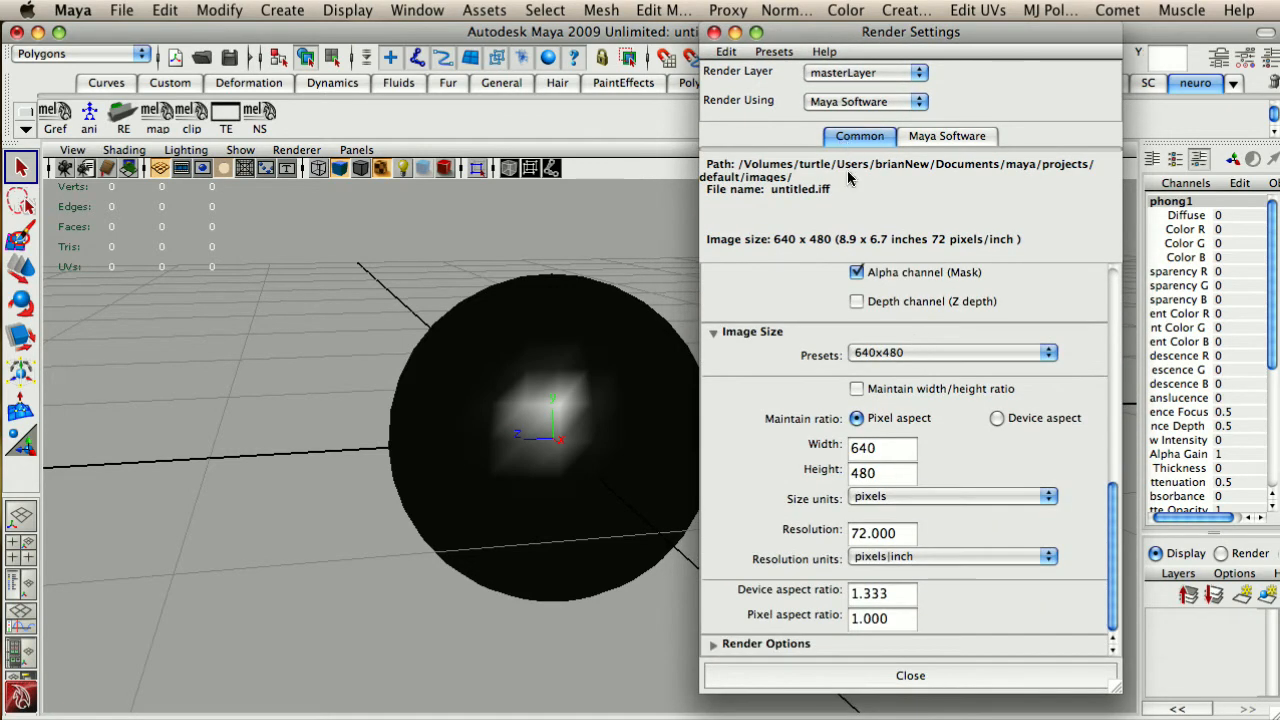
pyautogui.click(713, 644)
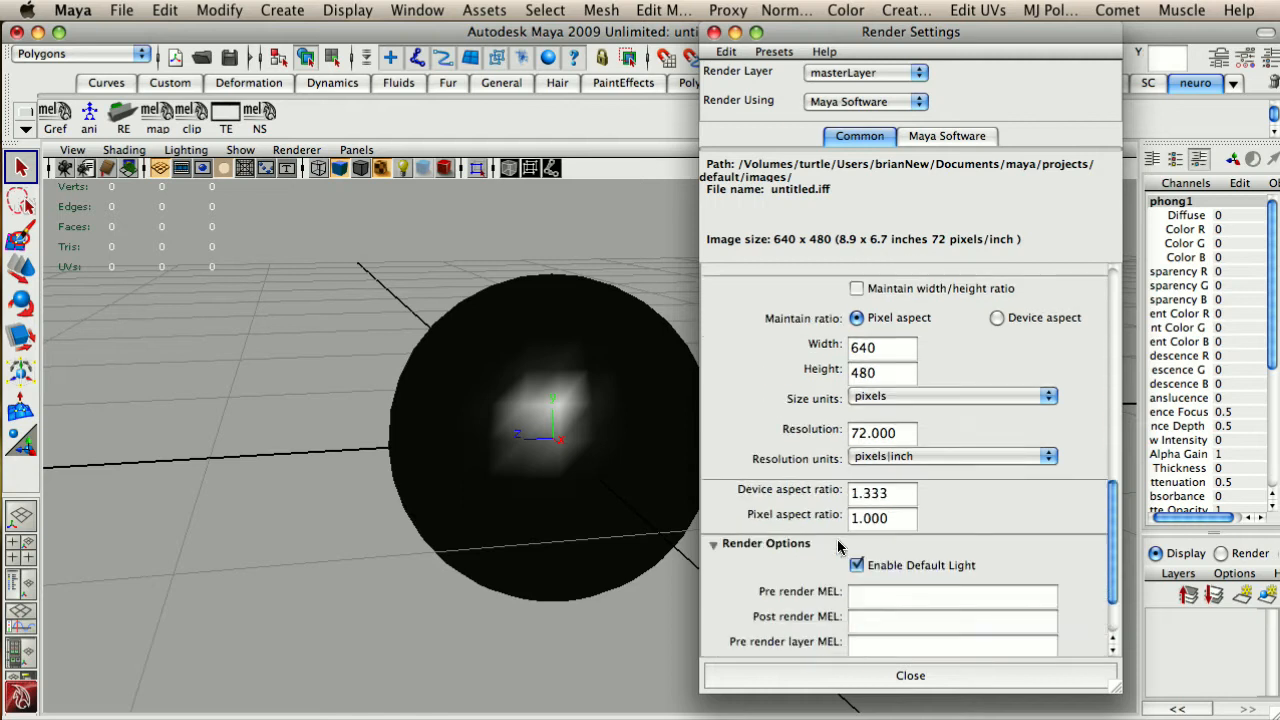
pyautogui.scroll(-2, 838, 545)
pyautogui.click(857, 487)
pyautogui.moveTo(982, 28); pyautogui.dragTo(977, 27)
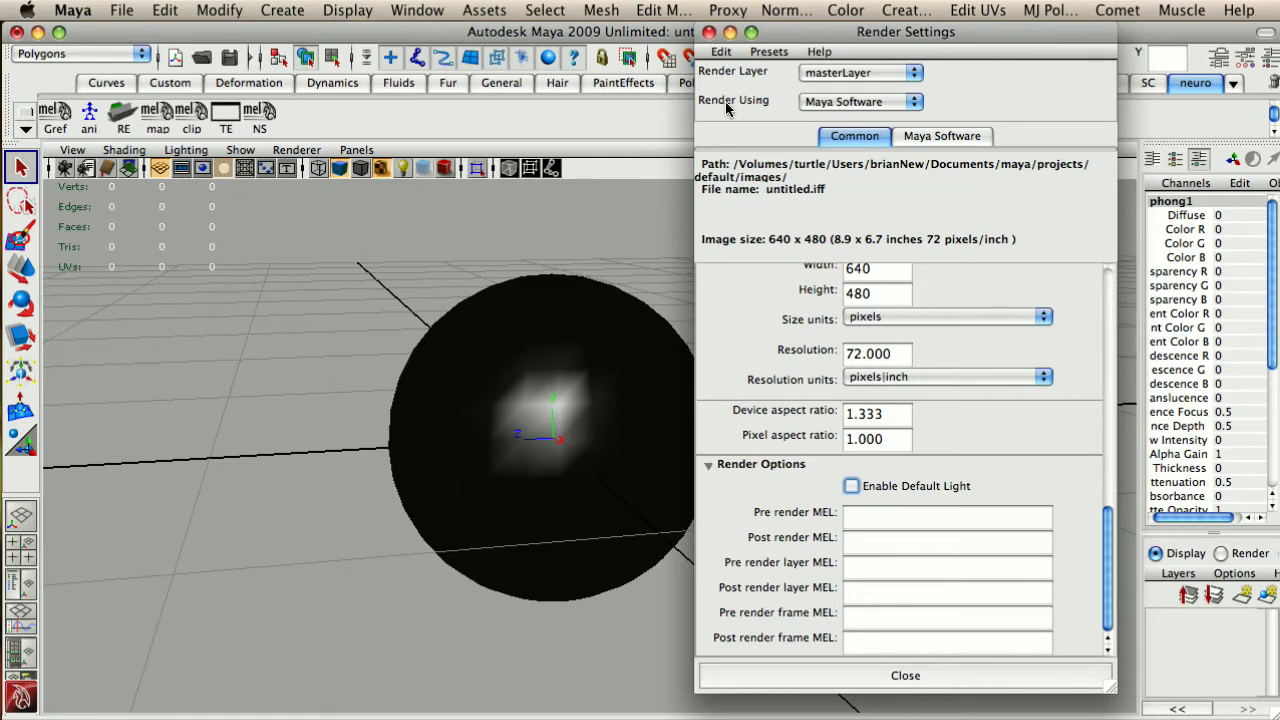
# Set the scene to render using mental ray instead of Maya Software
pyautogui.click(866, 102)
pyautogui.click(835, 133)
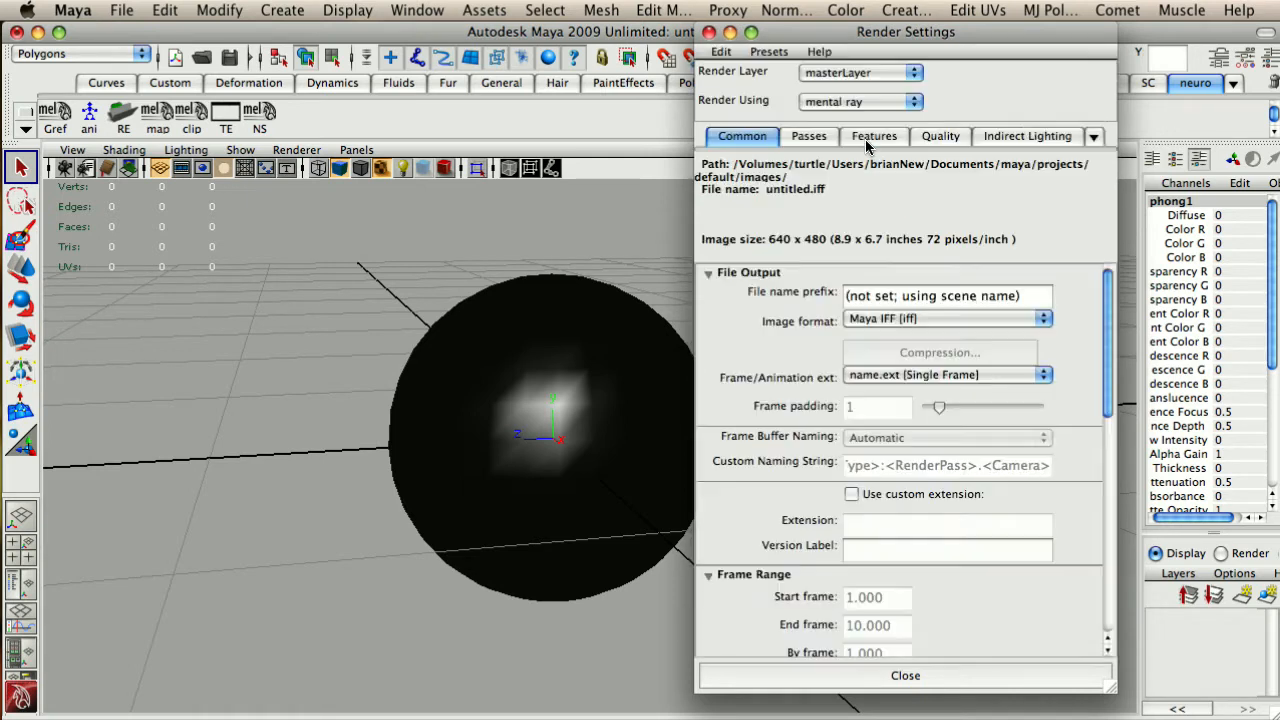
pyautogui.moveTo(886, 35); pyautogui.dragTo(818, 37)
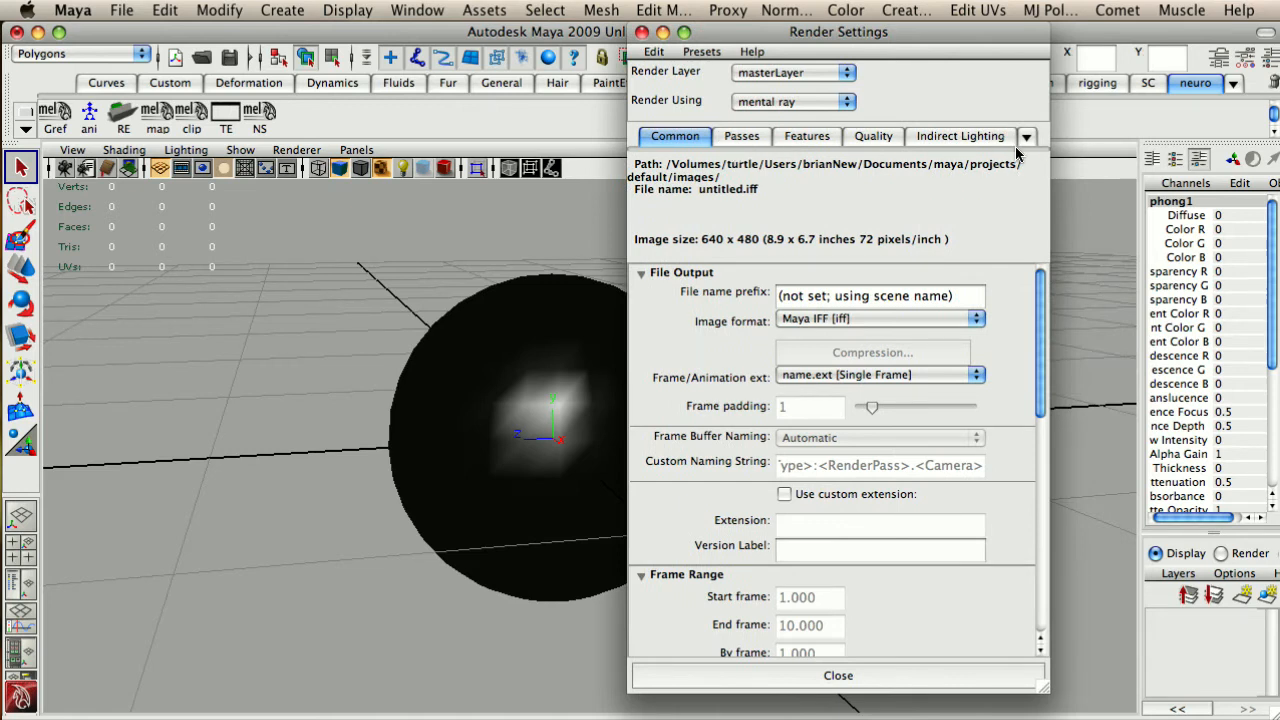
# Create an Image Based Lighting environment in the Indirect Lighting settings and close the render settings
pyautogui.click(967, 136)
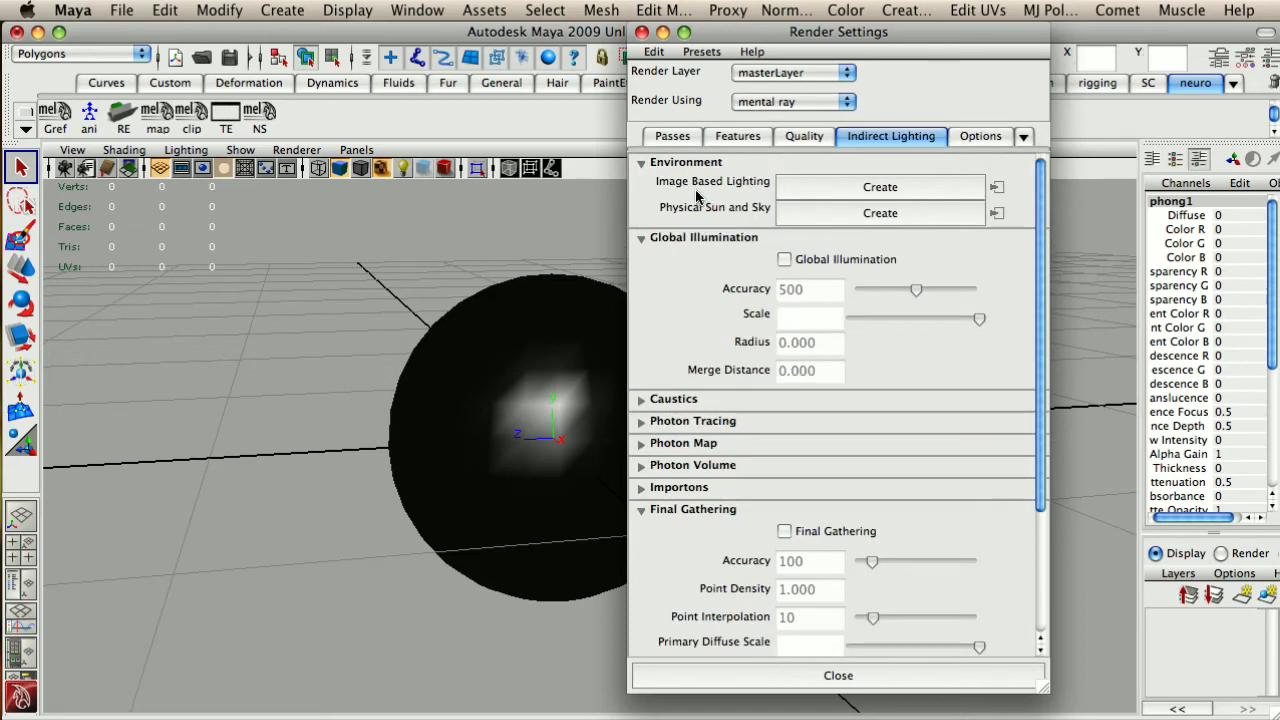
pyautogui.click(834, 194)
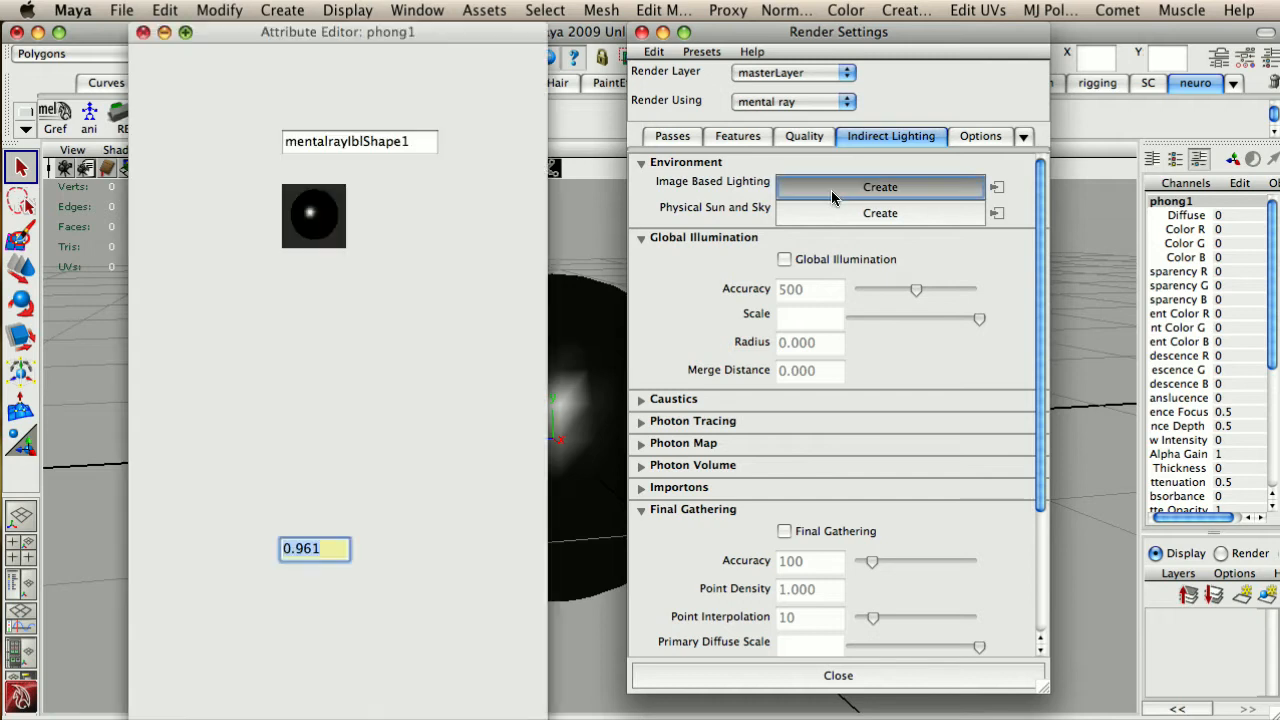
pyautogui.moveTo(424, 30); pyautogui.dragTo(1036, 30)
pyautogui.click(641, 33)
# Examine the image-based lighting sphere that surrounds the black ball, from outside and from inside
pyautogui.keyDown('alt'); pyautogui.moveTo(417, 285); pyautogui.dragTo(494, 294); pyautogui.keyUp('alt')
pyautogui.keyDown('alt'); pyautogui.moveTo(494, 294); pyautogui.dragTo(470, 292, button='right'); pyautogui.keyUp('alt')
pyautogui.keyDown('alt'); pyautogui.moveTo(470, 292); pyautogui.dragTo(403, 286); pyautogui.keyUp('alt')
pyautogui.keyDown('alt'); pyautogui.moveTo(403, 286); pyautogui.dragTo(358, 284, button='right'); pyautogui.keyUp('alt')
pyautogui.keyDown('alt'); pyautogui.moveTo(358, 284); pyautogui.dragTo(346, 290); pyautogui.keyUp('alt')
pyautogui.click(596, 403)
pyautogui.press('e')
pyautogui.moveTo(594, 430); pyautogui.dragTo(640, 444)
pyautogui.press('z')
pyautogui.press('r')
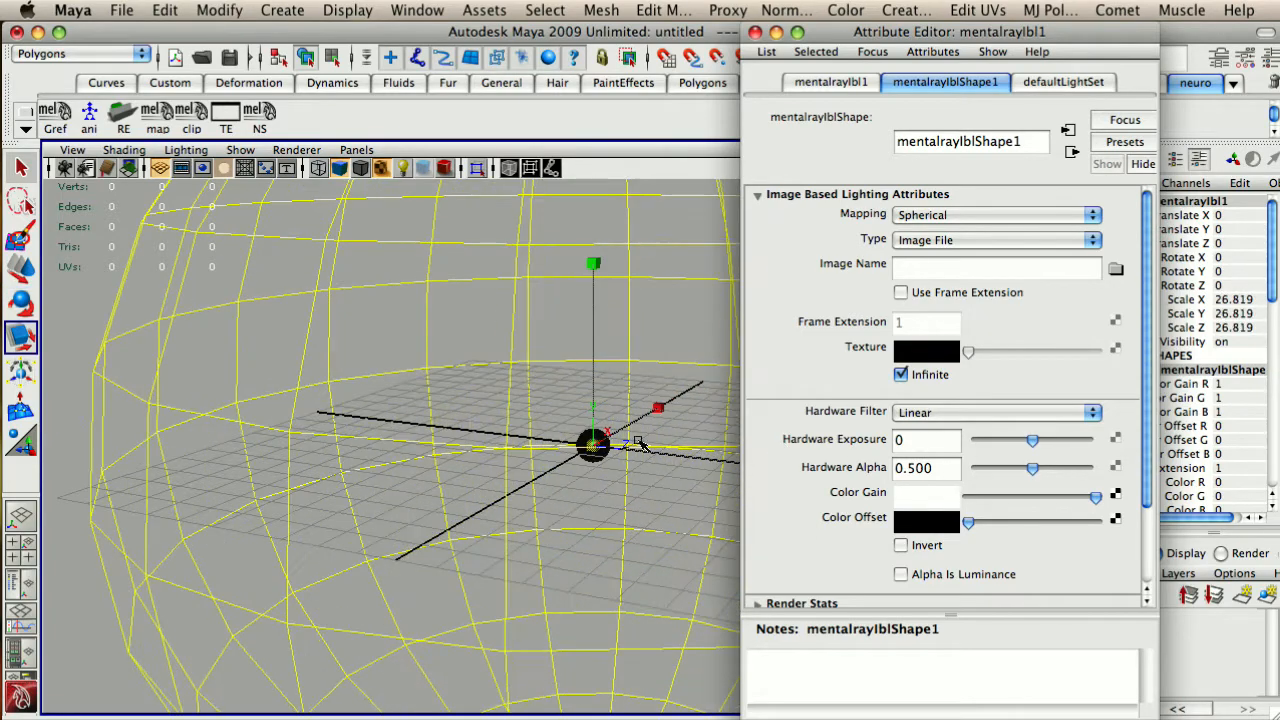
pyautogui.keyDown('alt'); pyautogui.moveTo(150, 337); pyautogui.dragTo(289, 348); pyautogui.keyUp('alt')
pyautogui.keyDown('alt'); pyautogui.moveTo(289, 348); pyautogui.dragTo(678, 362, button='right'); pyautogui.keyUp('alt')
pyautogui.keyDown('alt'); pyautogui.moveTo(513, 383); pyautogui.dragTo(650, 385, button='right'); pyautogui.keyUp('alt')
pyautogui.keyDown('alt'); pyautogui.moveTo(650, 385); pyautogui.dragTo(498, 353); pyautogui.keyUp('alt')
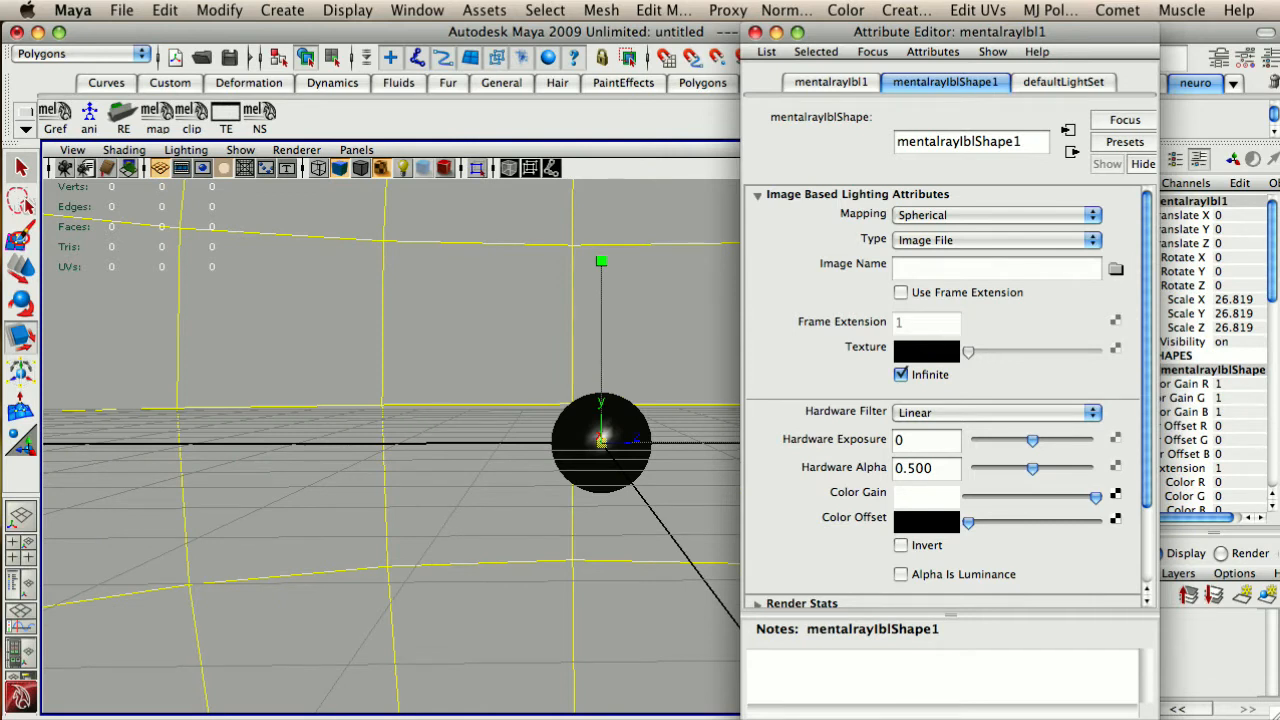
# Switch to Firefox and bring up the already open debevec.org home page
pyautogui.press('super+Tab')
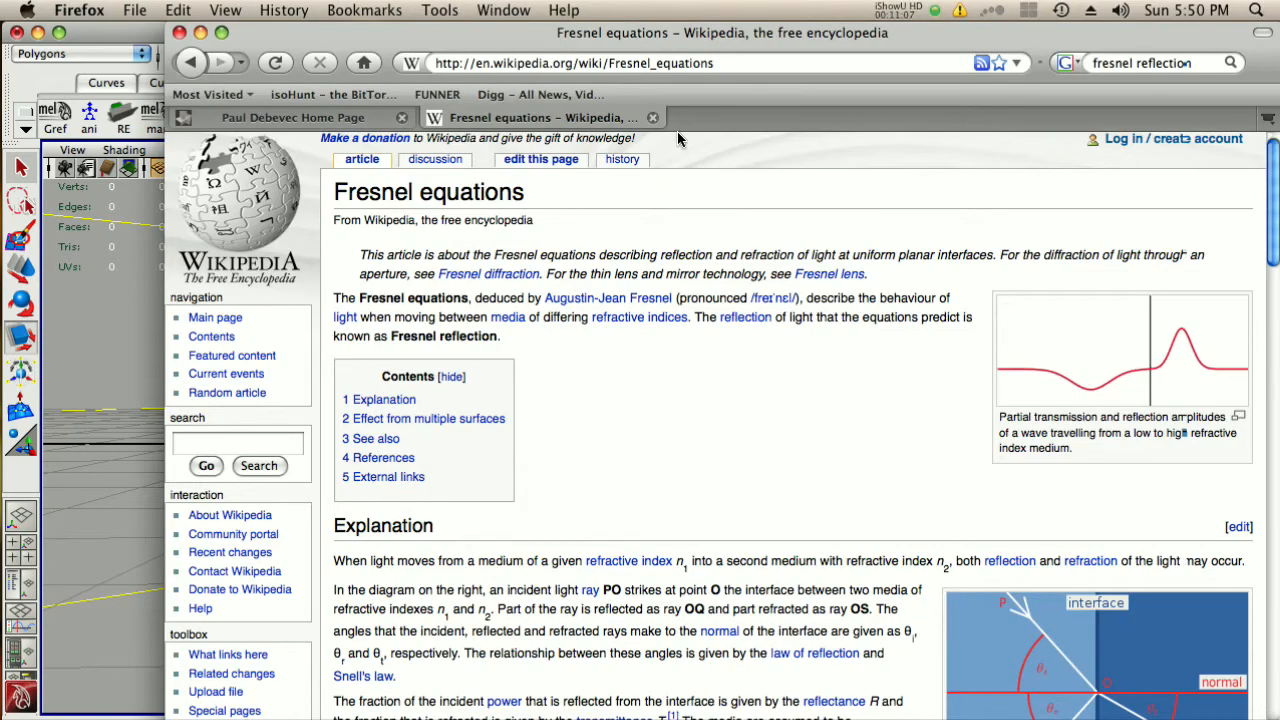
pyautogui.moveTo(474, 34); pyautogui.dragTo(434, 11)
pyautogui.click(294, 126)
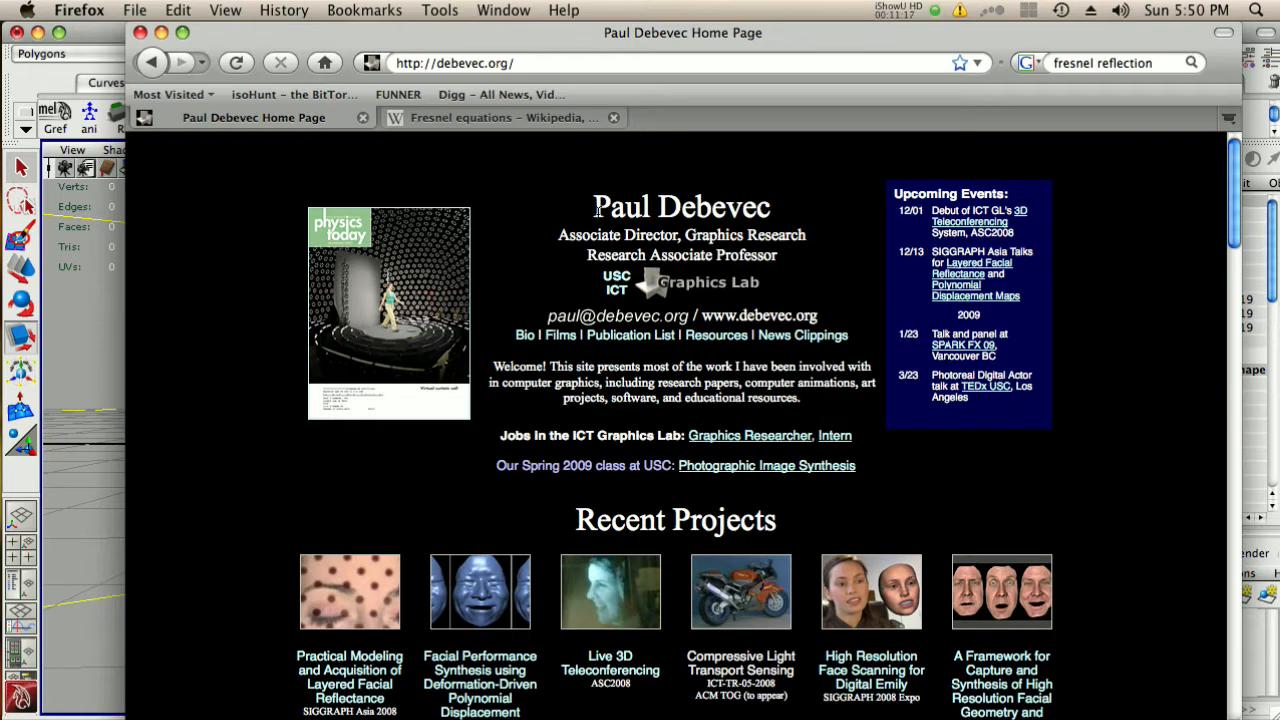
# Find the Light Probe Image Gallery among the home page's Online Resources and open it
pyautogui.scroll(-15, 728, 528)
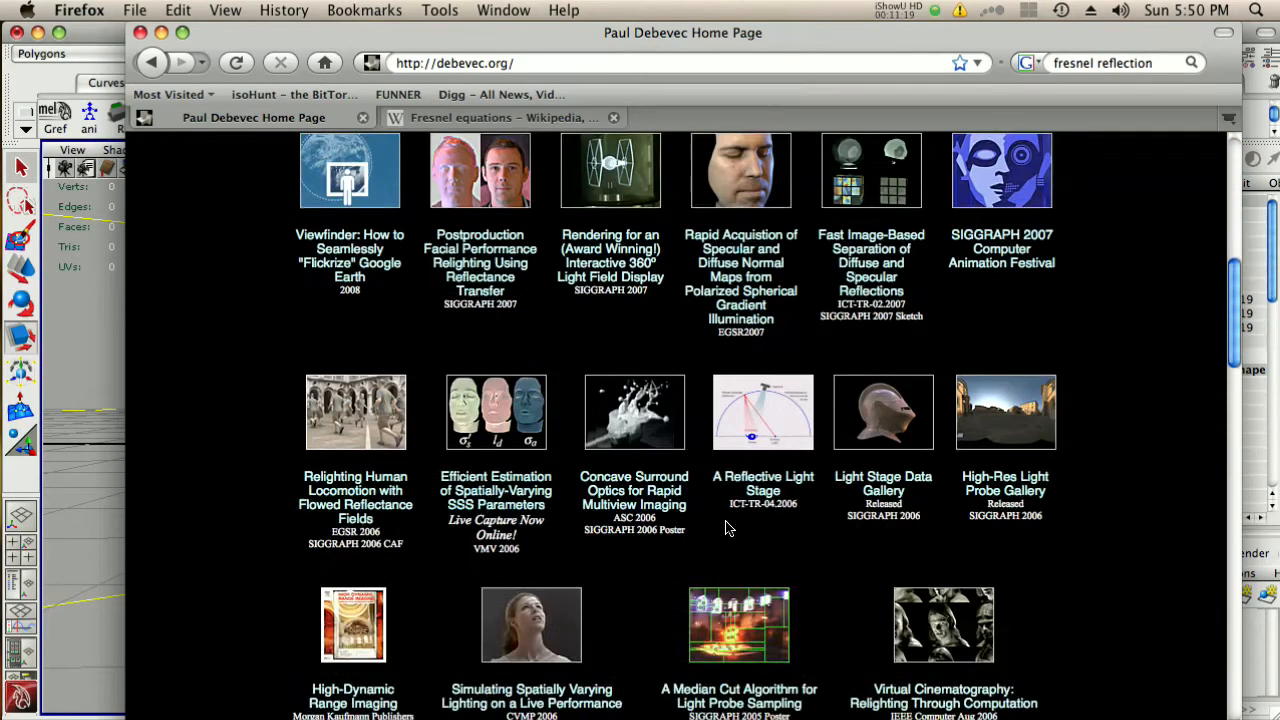
pyautogui.scroll(-15, 728, 528)
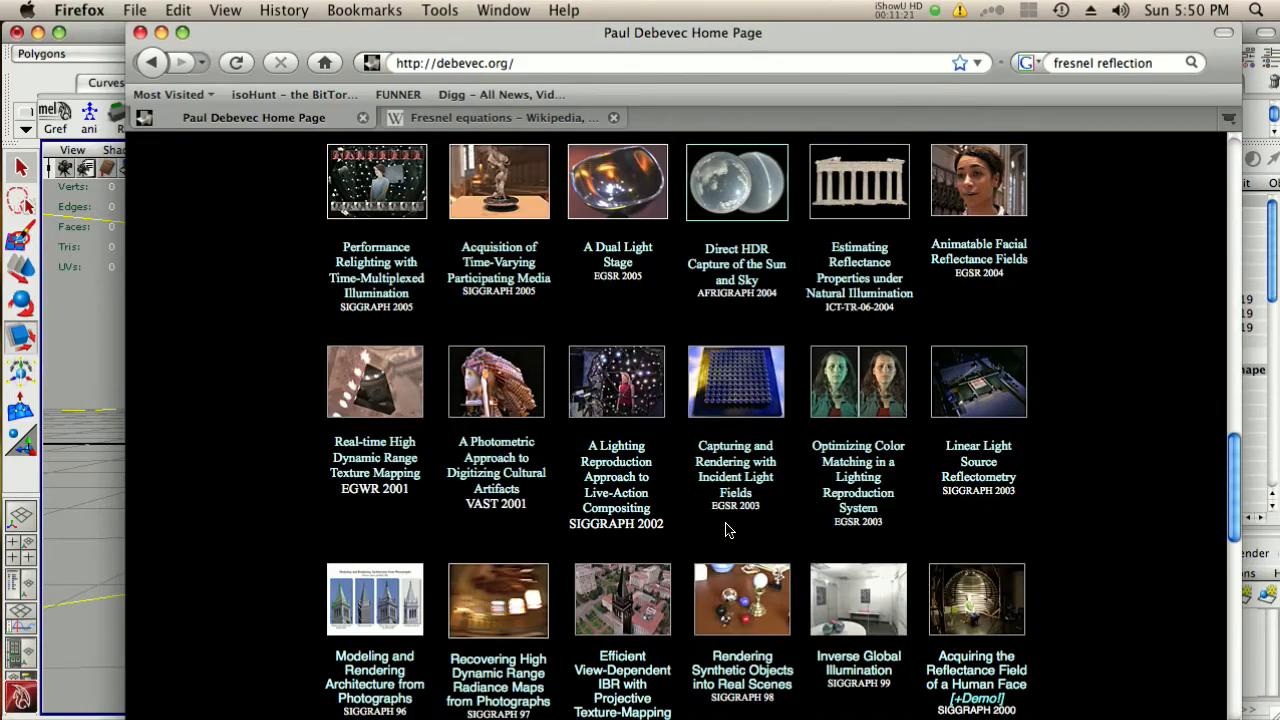
pyautogui.scroll(-14, 728, 530)
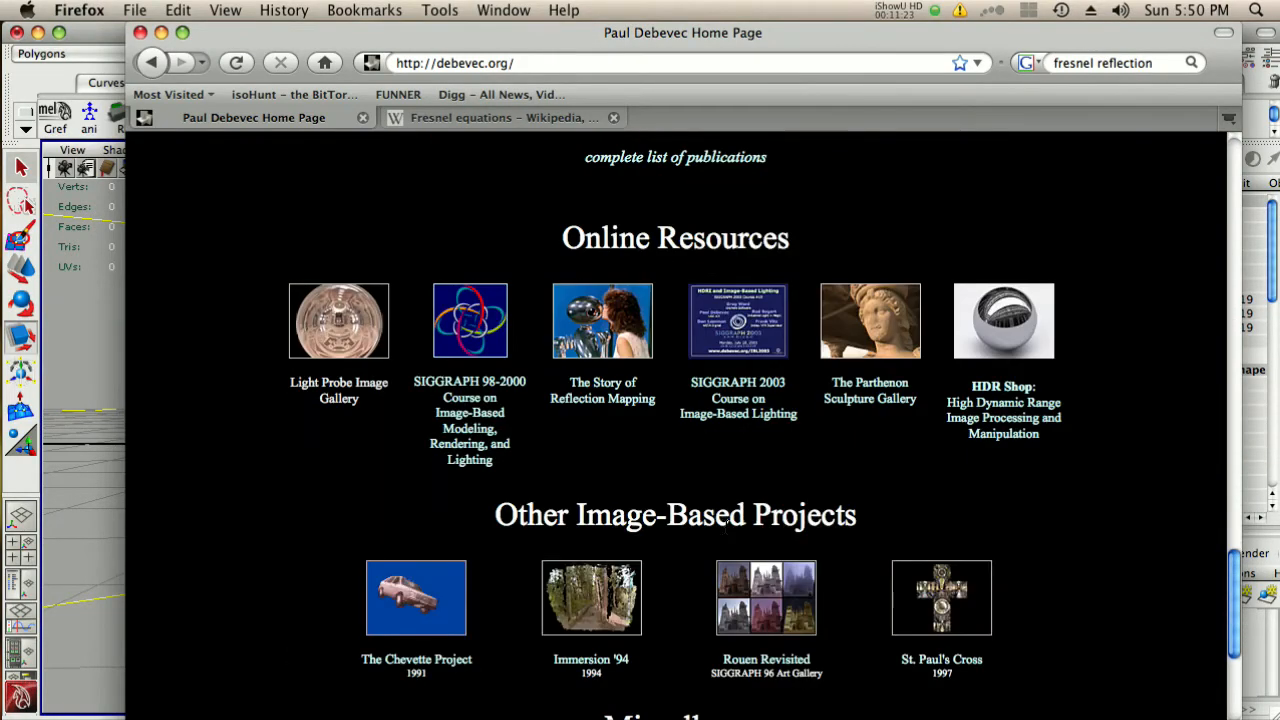
pyautogui.scroll(-2, 725, 535)
pyautogui.scroll(10, 728, 530)
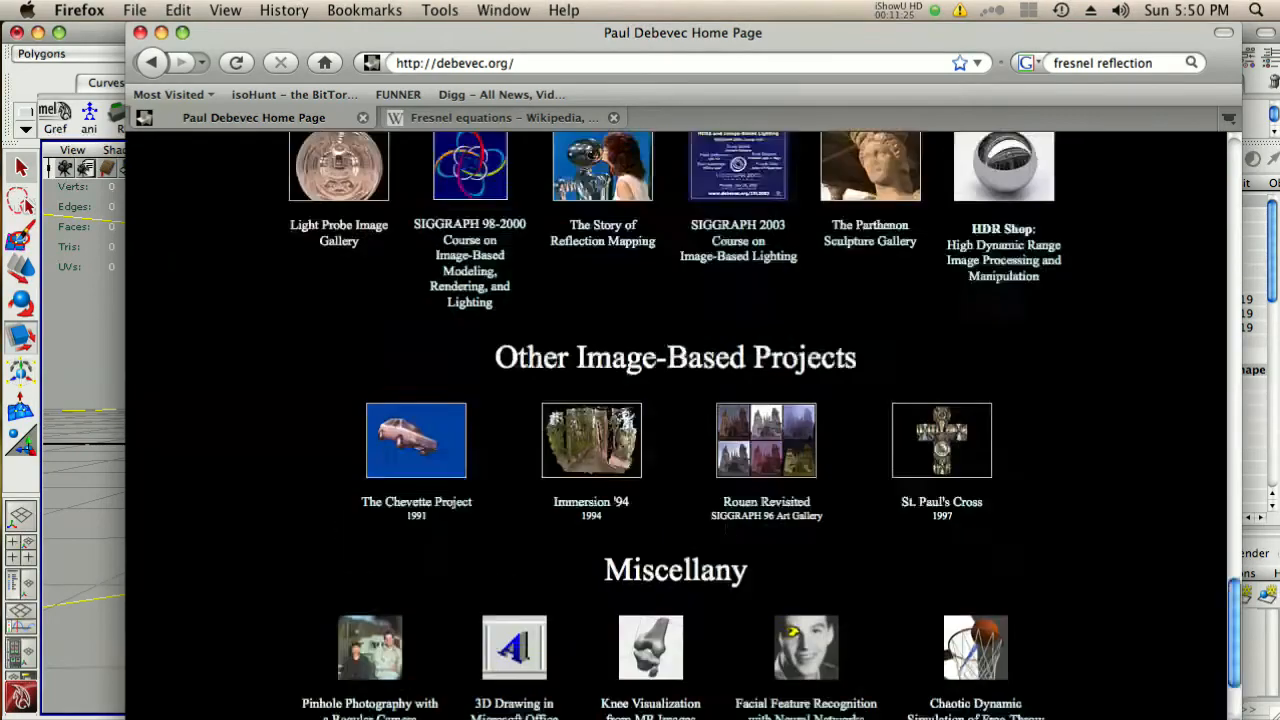
pyautogui.scroll(10, 728, 533)
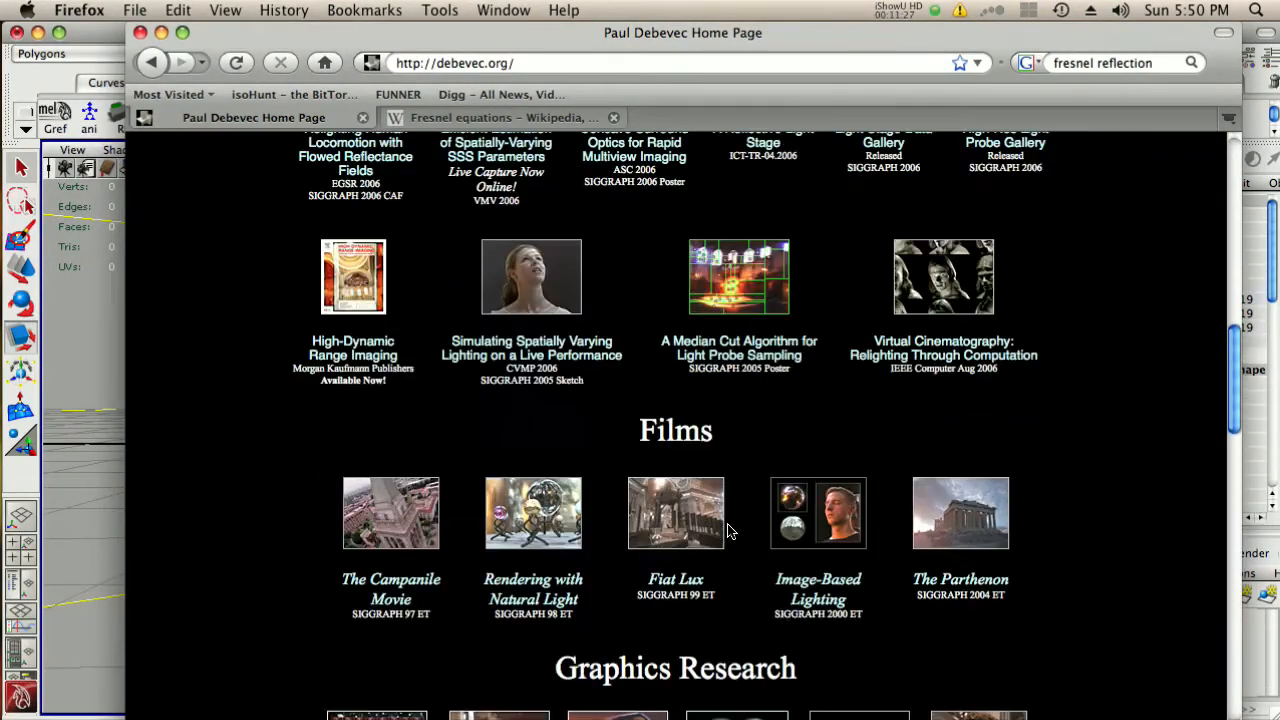
pyautogui.scroll(5, 728, 533)
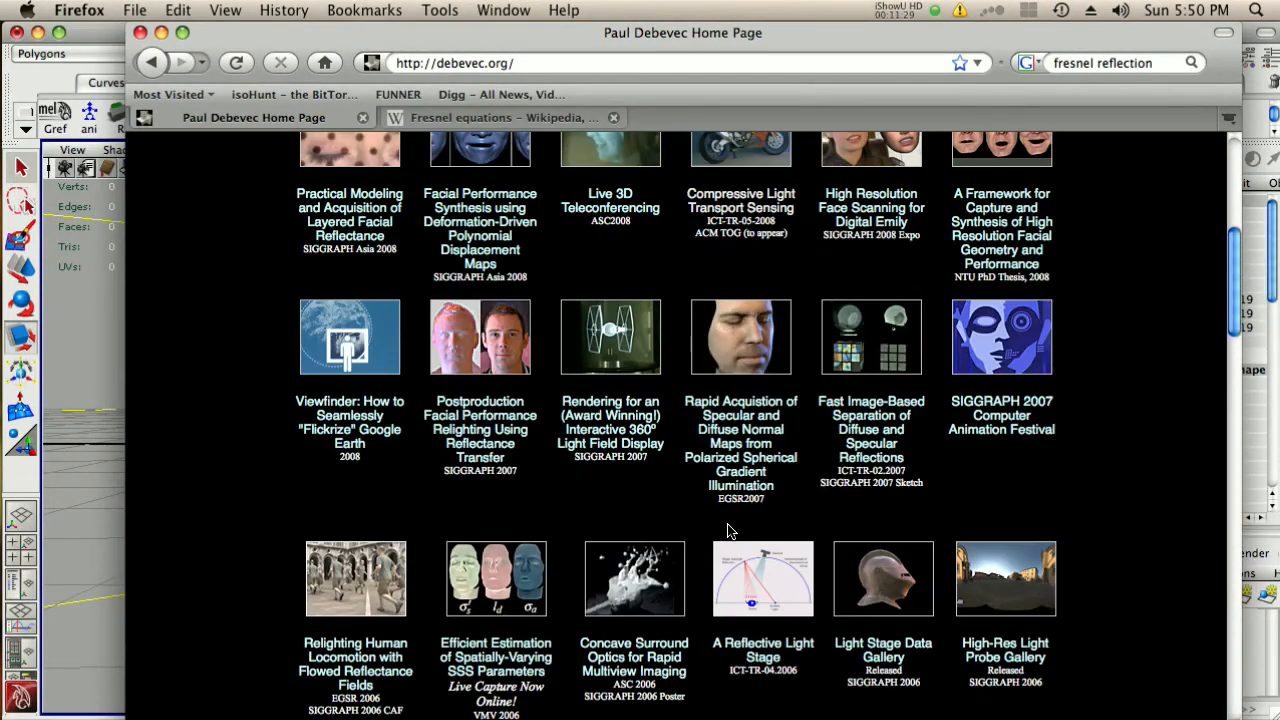
pyautogui.scroll(-18, 728, 533)
pyautogui.scroll(-10, 728, 533)
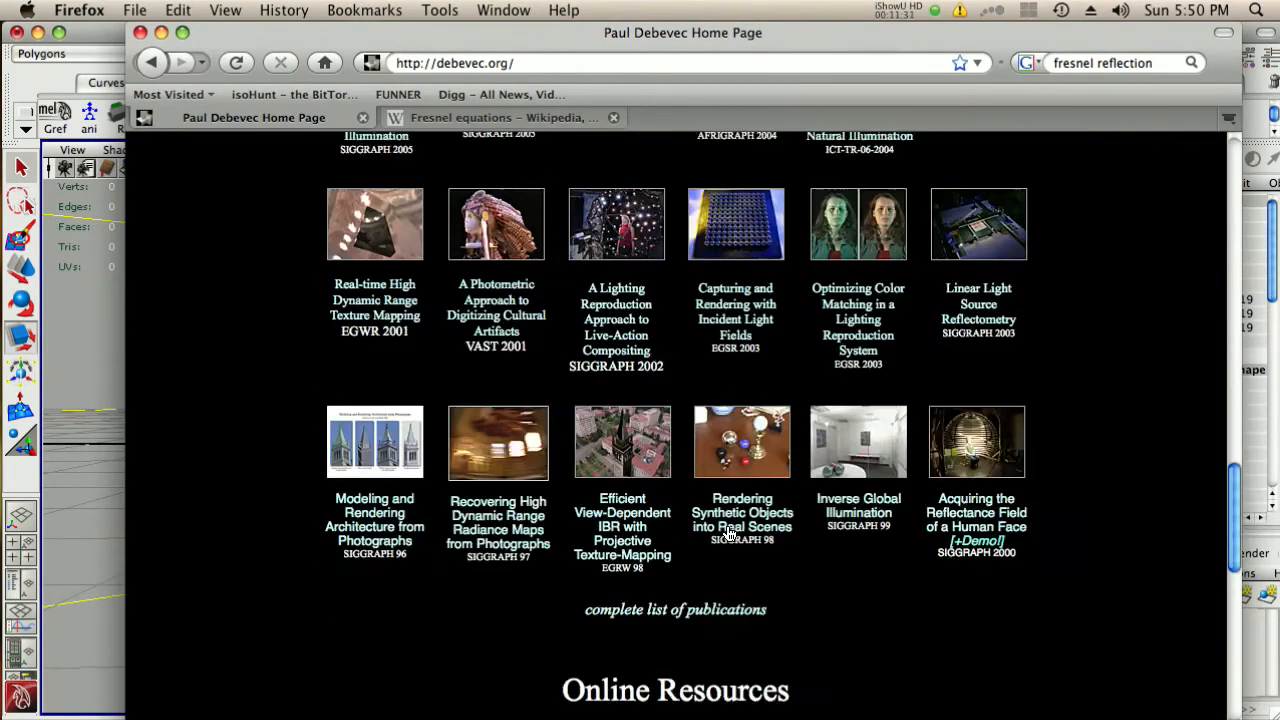
pyautogui.scroll(-5, 728, 533)
pyautogui.scroll(8, 728, 533)
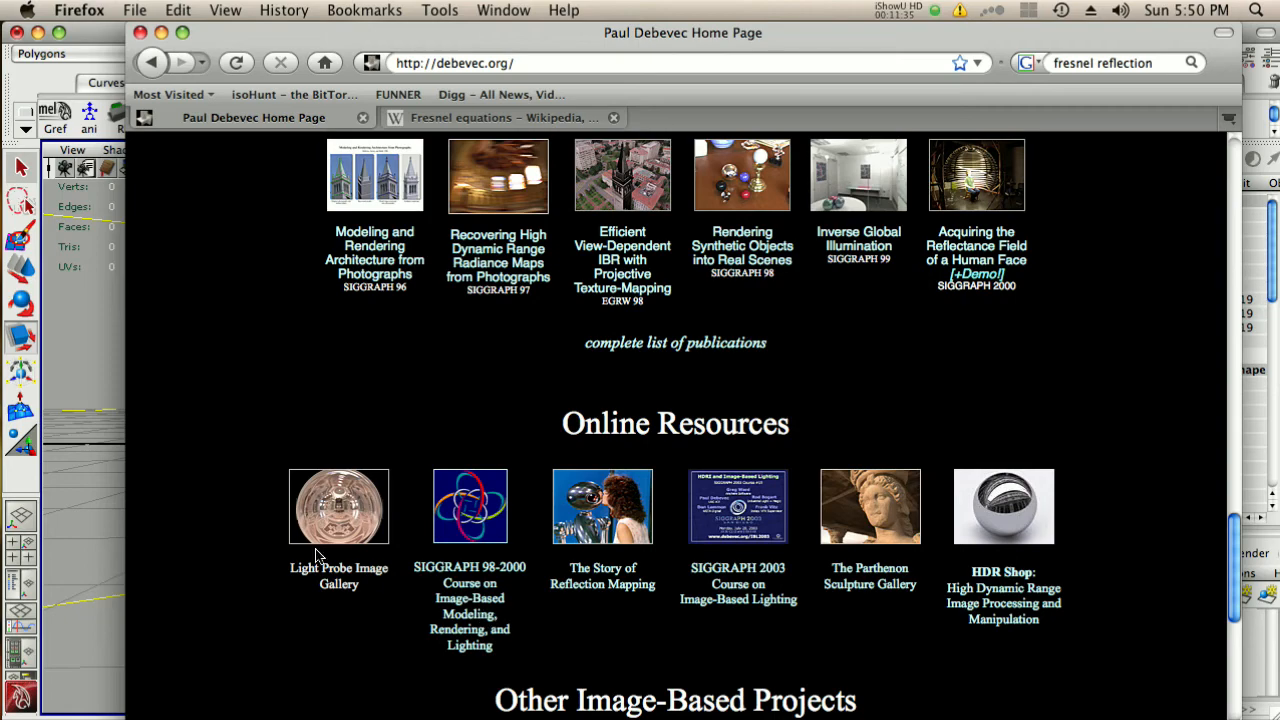
pyautogui.click(320, 543)
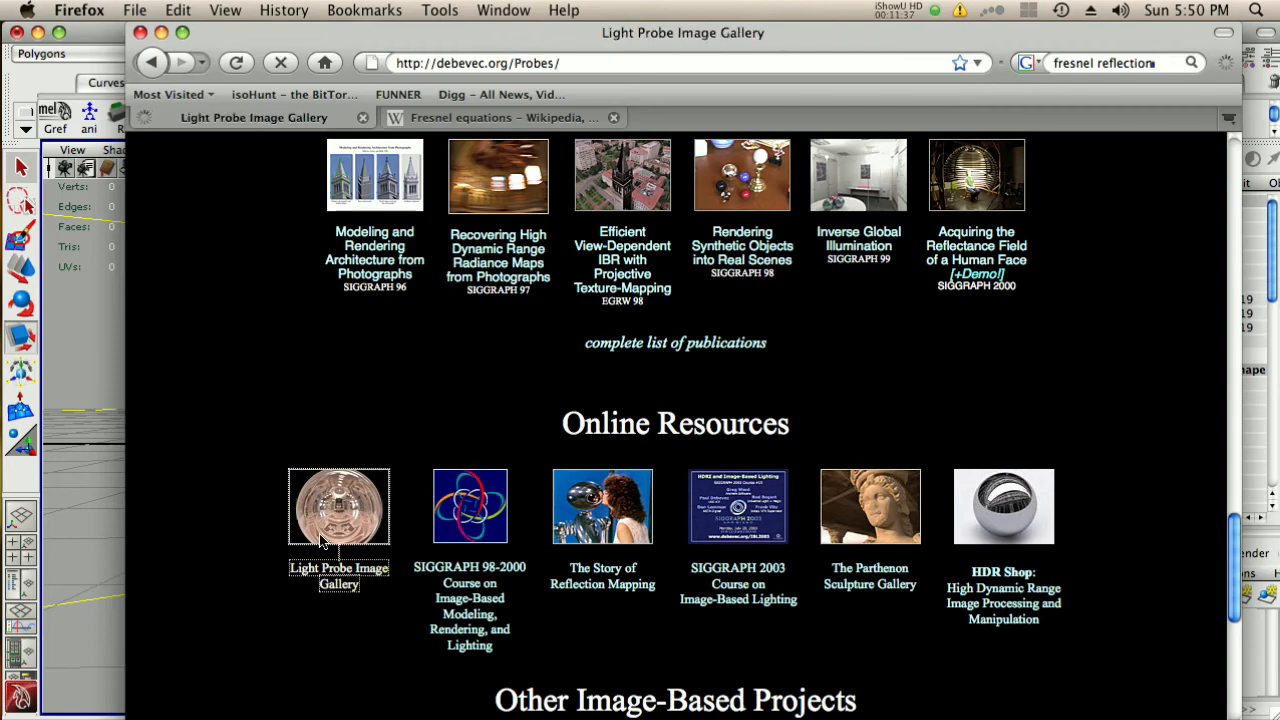
# Look through the gallery's download notes and its Grace Cathedral and Eucalyptus Grove light probes
pyautogui.scroll(-3, 882, 574)
pyautogui.scroll(3, 882, 574)
pyautogui.scroll(-20, 881, 578)
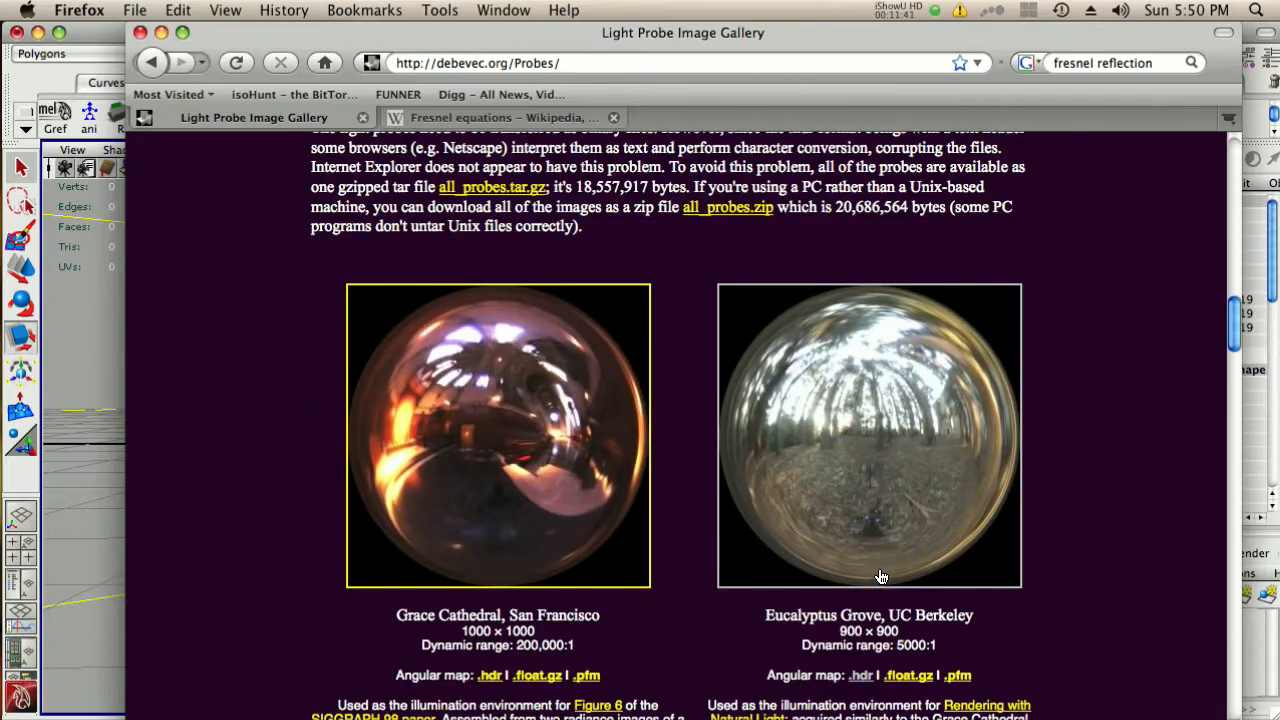
pyautogui.scroll(-3, 881, 576)
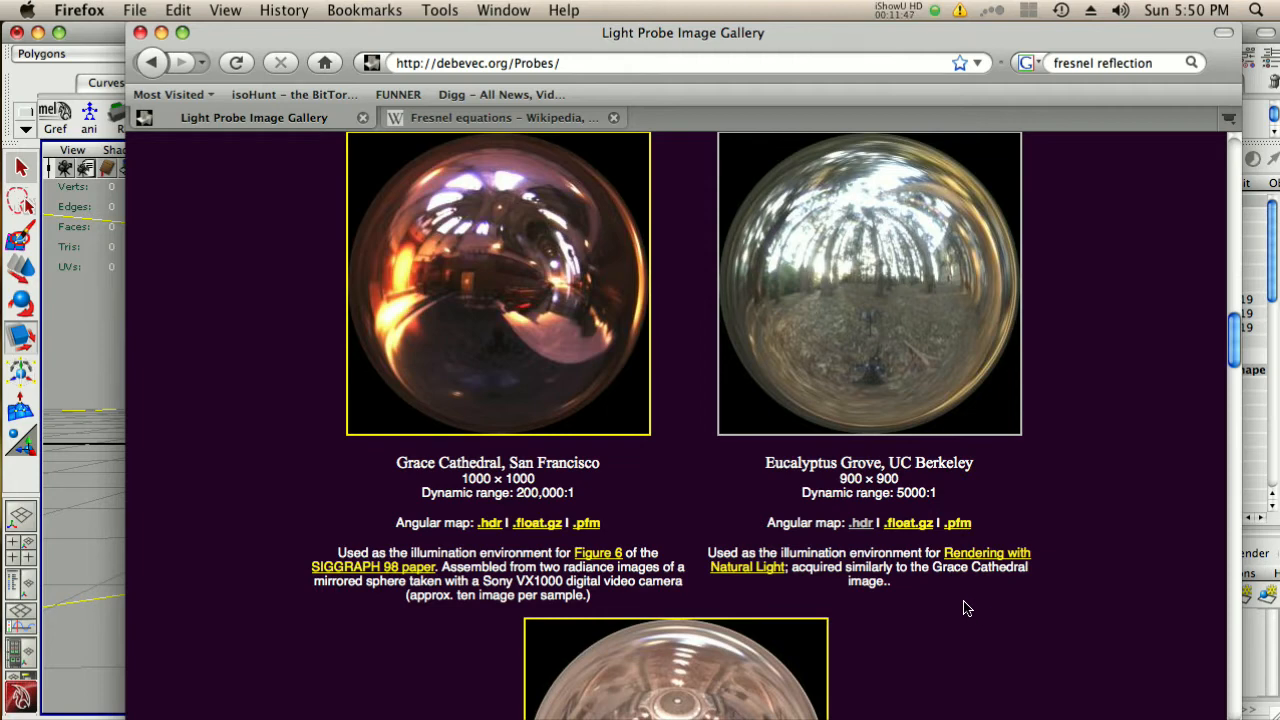
pyautogui.scroll(5, 965, 608)
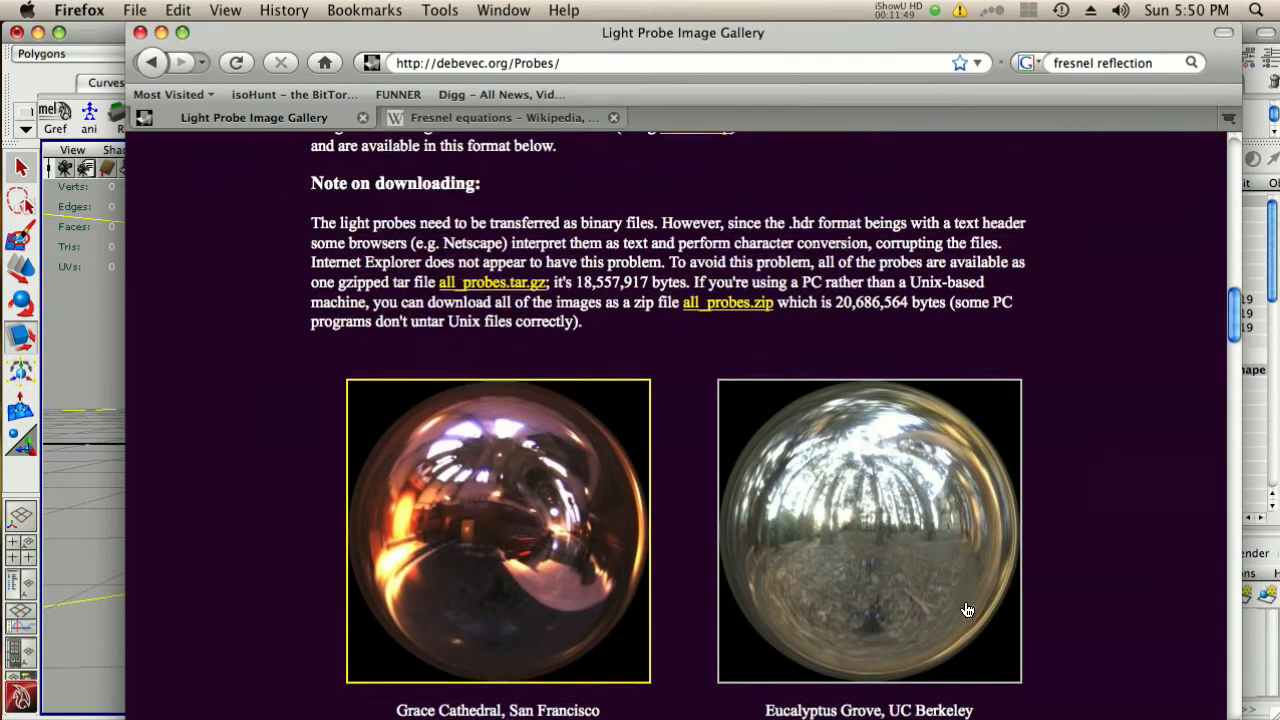
pyautogui.scroll(-1, 966, 609)
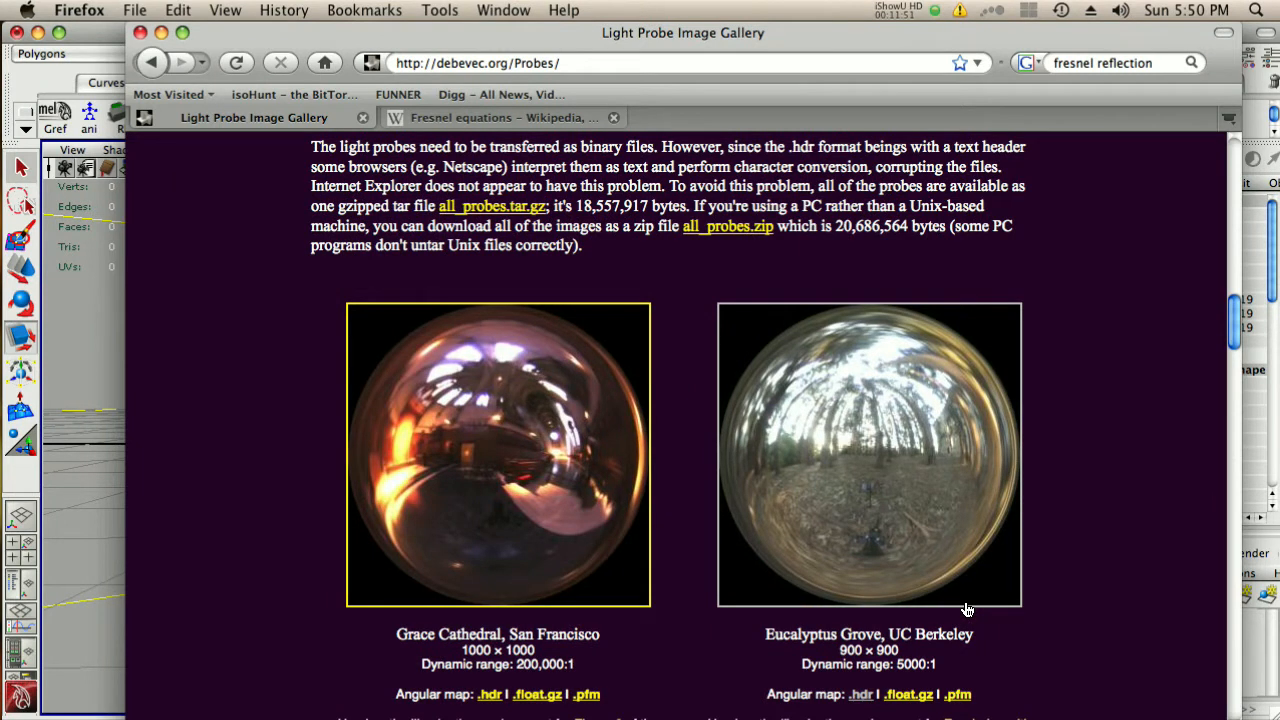
pyautogui.scroll(-2, 936, 490)
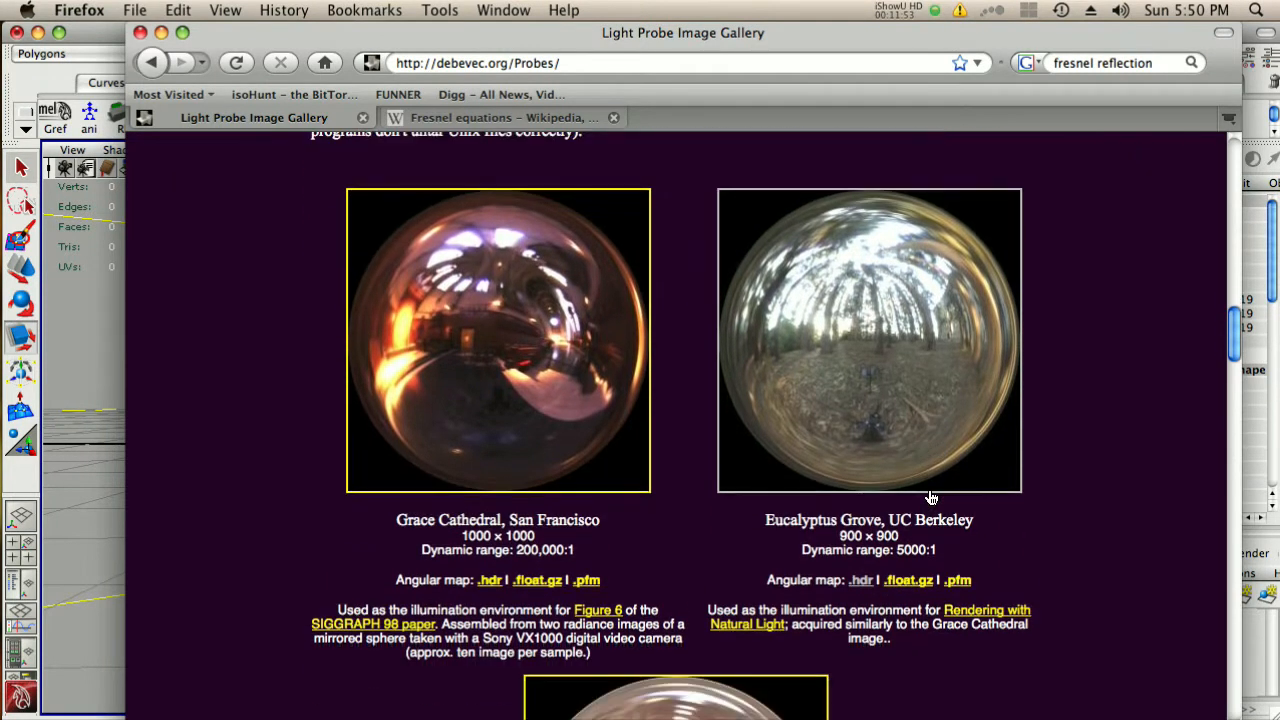
pyautogui.scroll(-1, 931, 497)
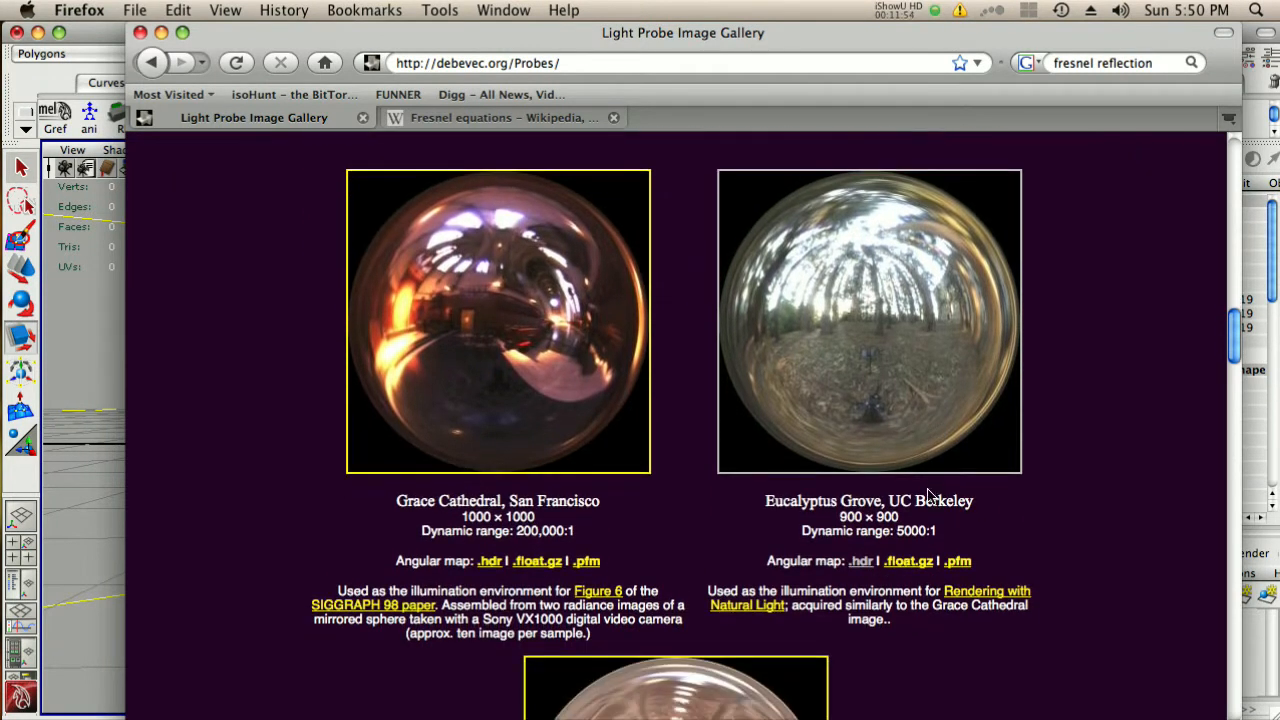
# Start saving the Eucalyptus Grove angular map as rnl_probe.hdr in the sourceimages folder, and cancel the save
pyautogui.rightClick(860, 568)
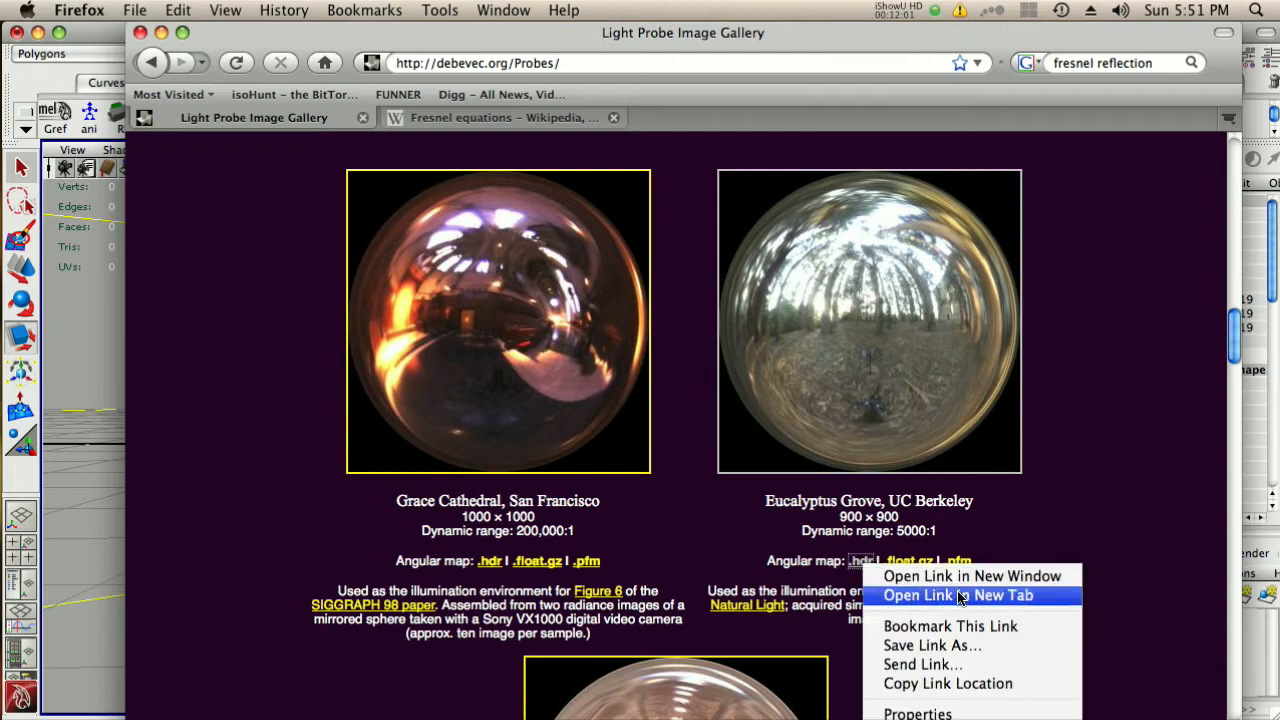
pyautogui.click(985, 650)
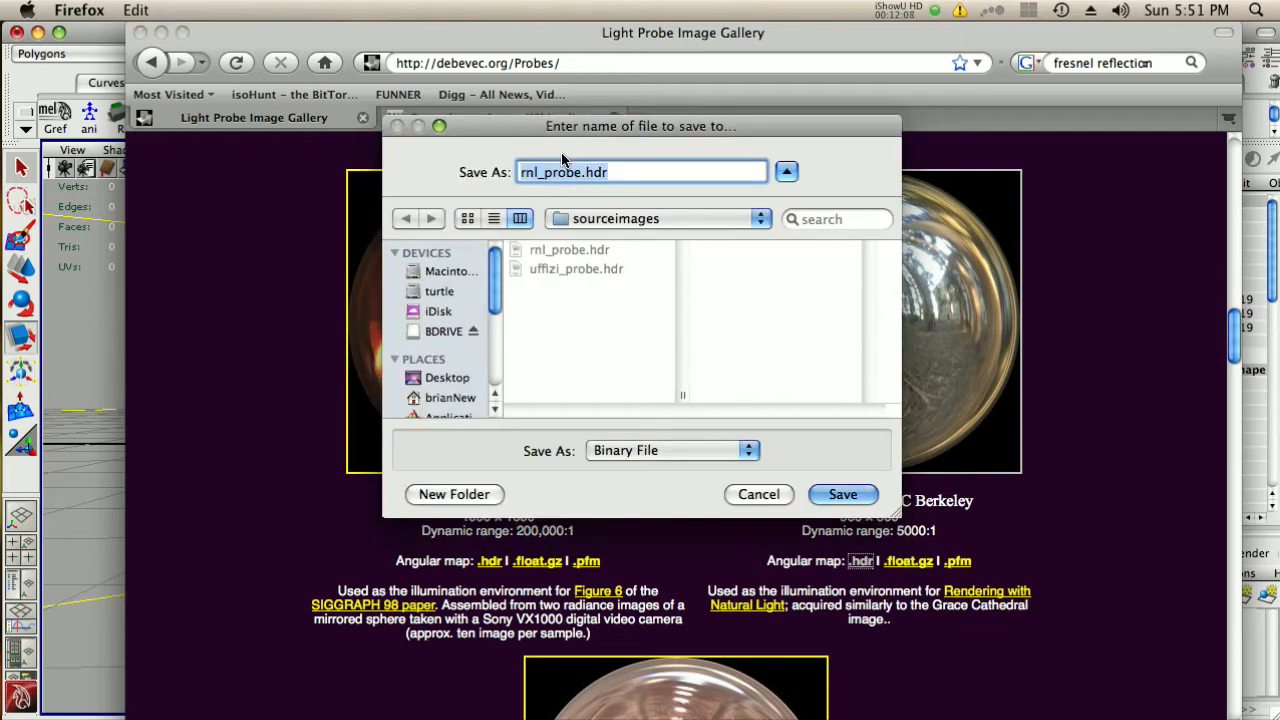
pyautogui.moveTo(575, 126); pyautogui.dragTo(608, 124)
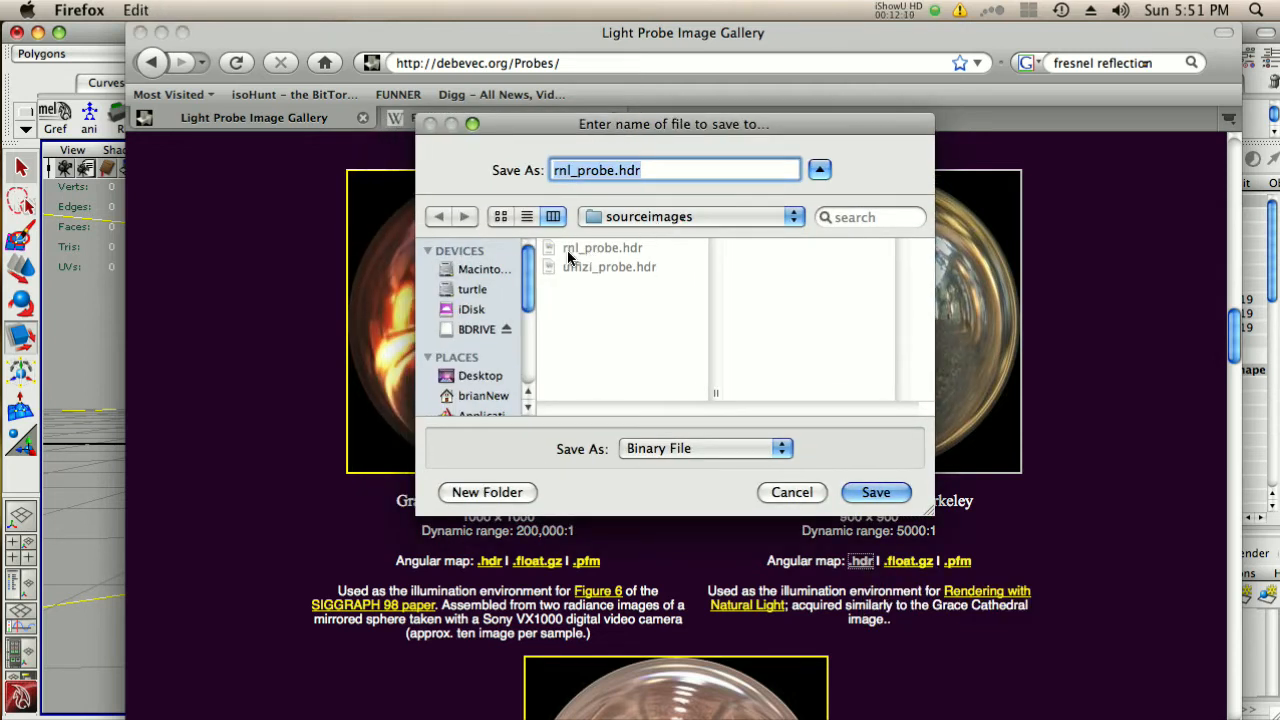
pyautogui.click(792, 492)
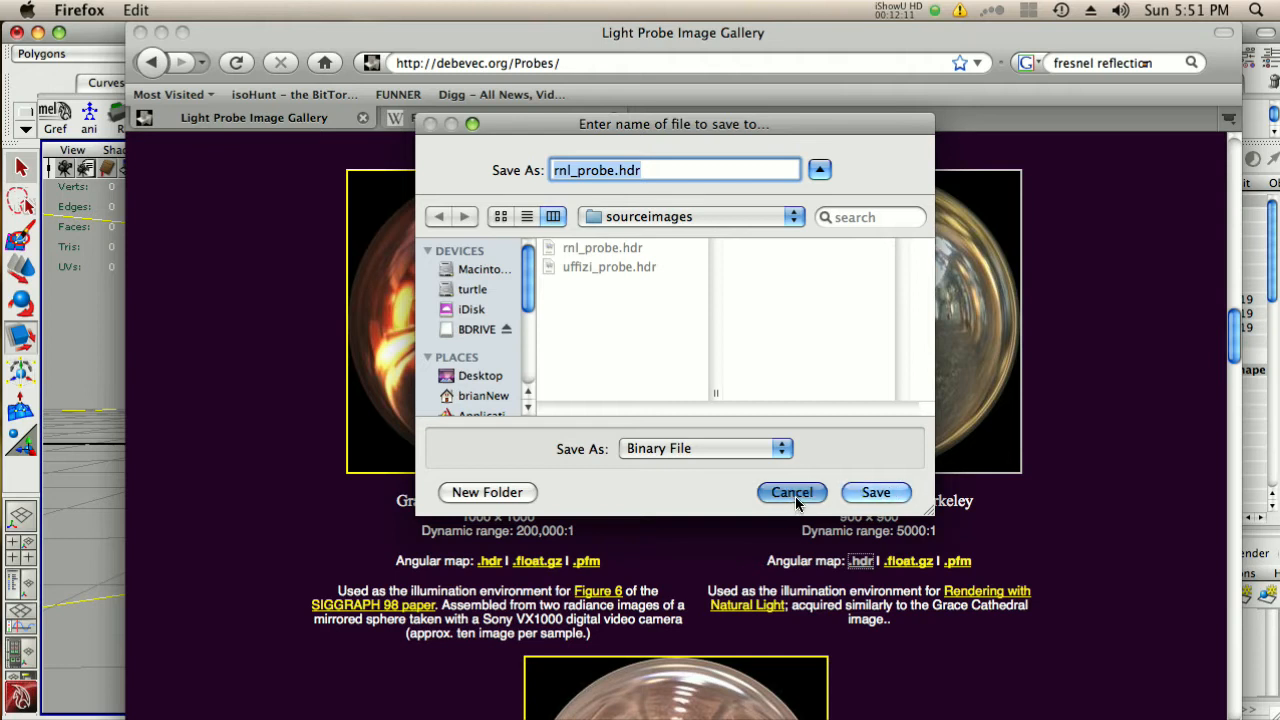
# Switch back to Maya and bring up the render settings and the image-based lighting node's attributes
pyautogui.click(94, 72)
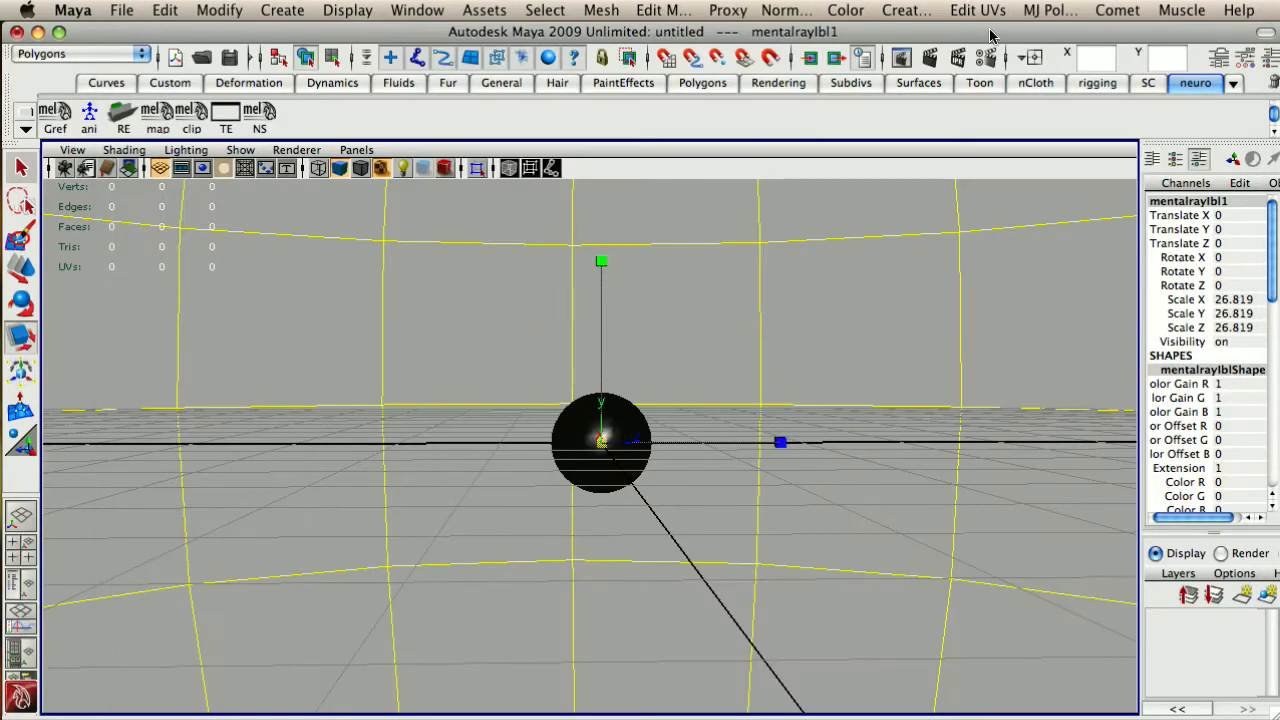
pyautogui.click(985, 62)
pyautogui.moveTo(720, 24); pyautogui.dragTo(984, 90)
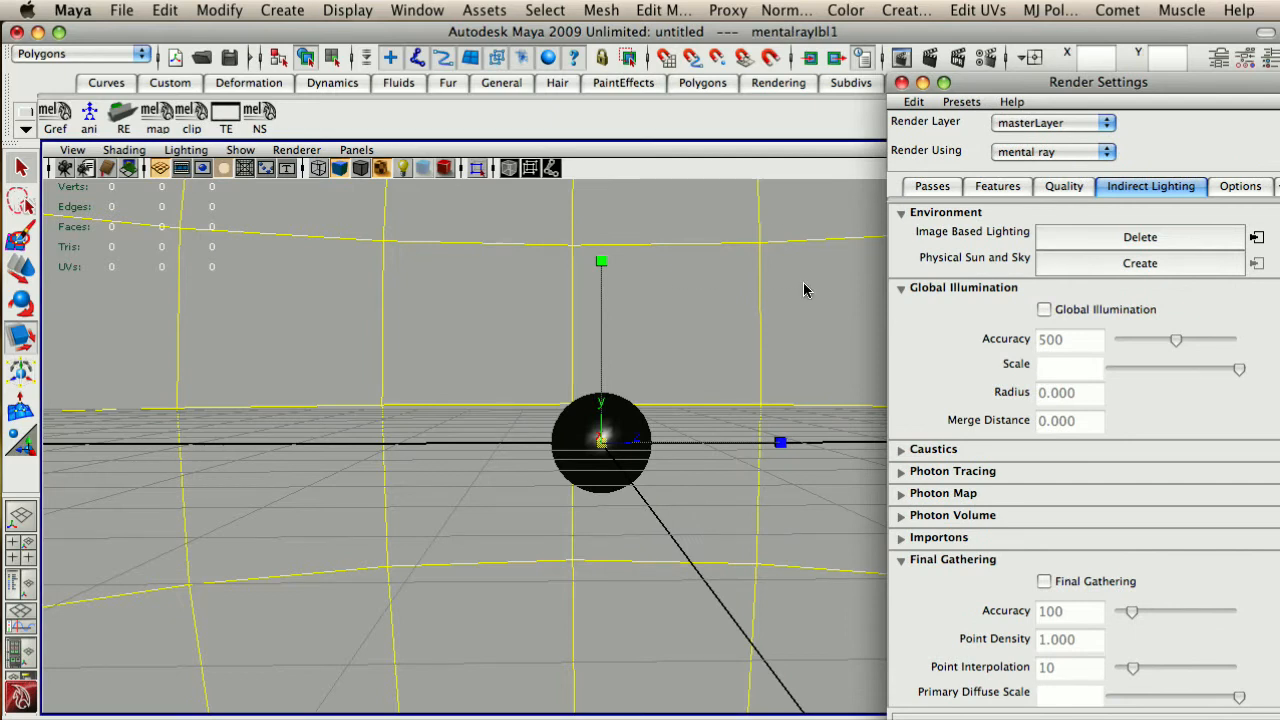
pyautogui.hotkey('ctrl', 'a')
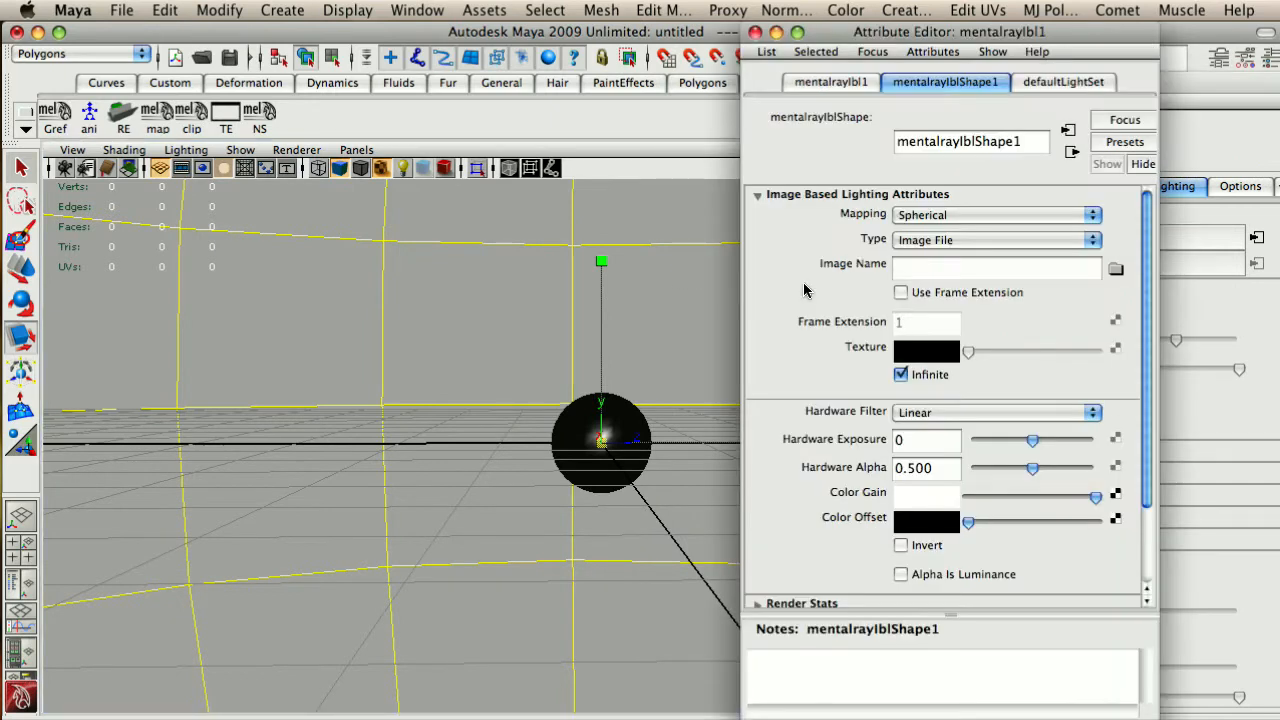
# Load rnl_probe.hdr from the sourceimages folder as the image file of the image-based lighting node
pyautogui.click(943, 240)
pyautogui.click(943, 240)
pyautogui.click(1112, 271)
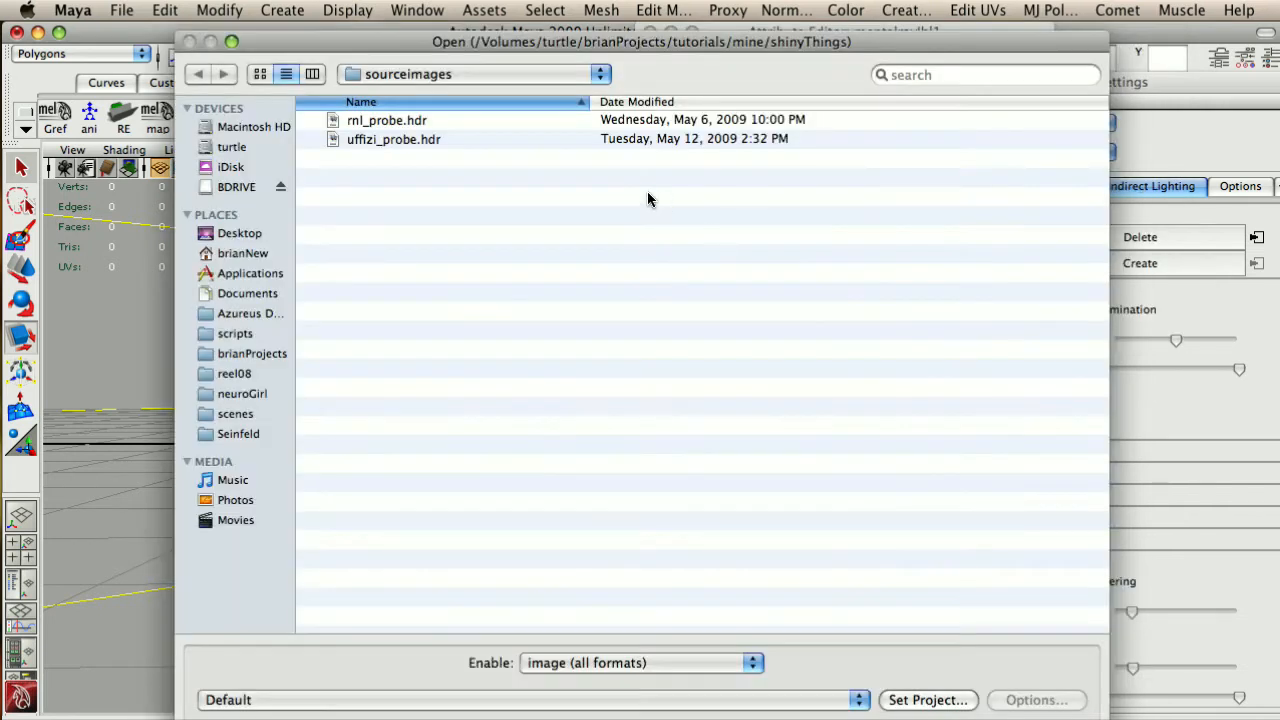
pyautogui.doubleClick(390, 121)
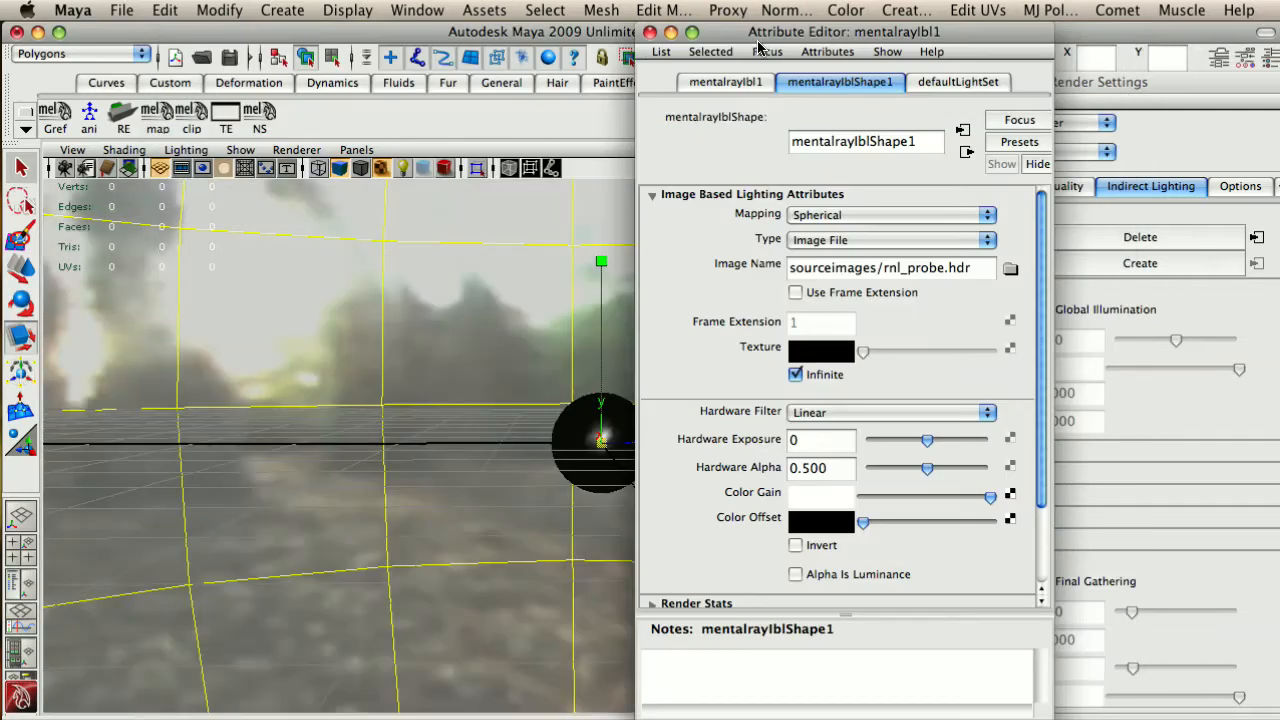
pyautogui.moveTo(757, 38); pyautogui.dragTo(935, 38)
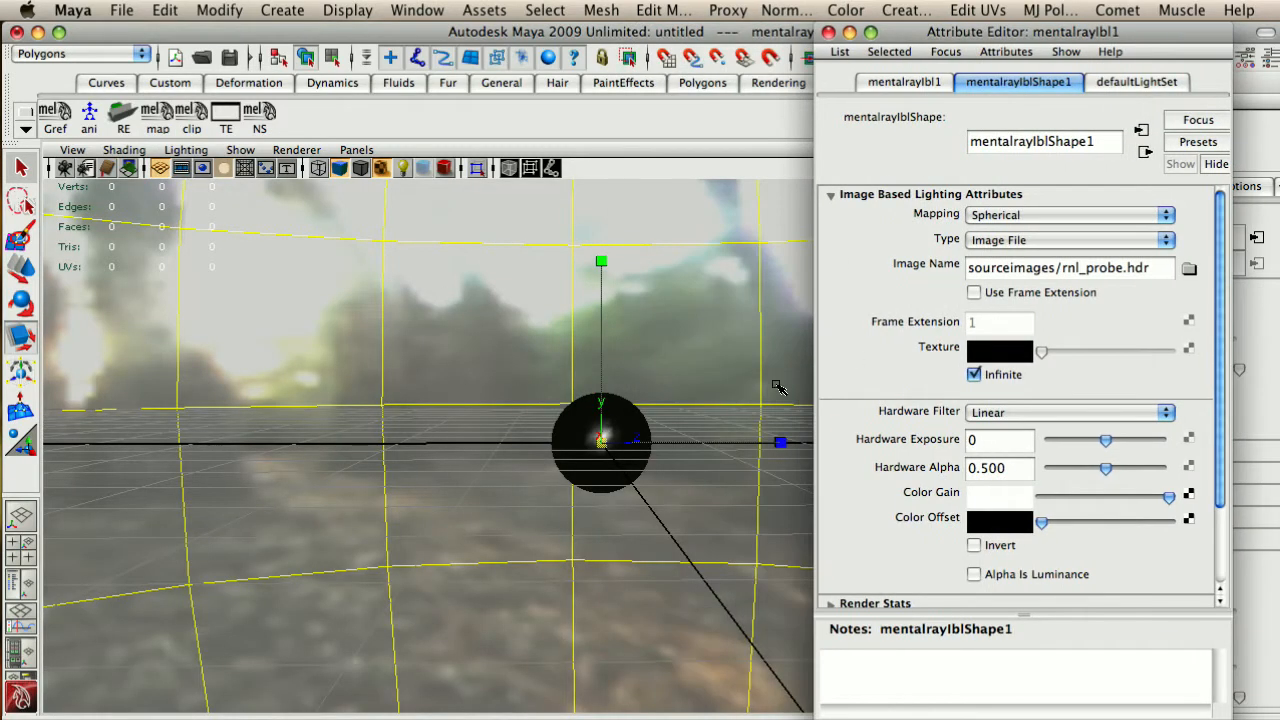
# Review the image-based lighting node's attributes, including the visibility options under Render Stats, and close its Attribute Editor
pyautogui.scroll(-3, 1036, 410)
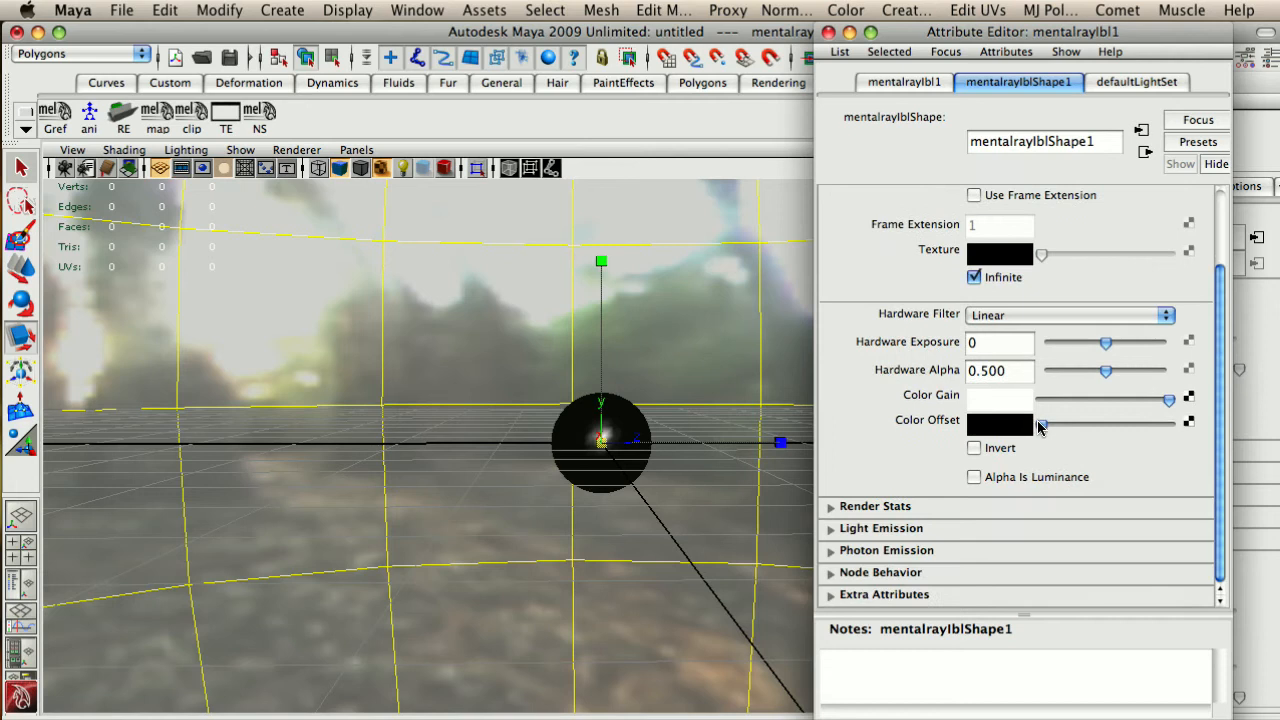
pyautogui.scroll(3, 1036, 424)
pyautogui.scroll(-3, 1036, 424)
pyautogui.click(831, 507)
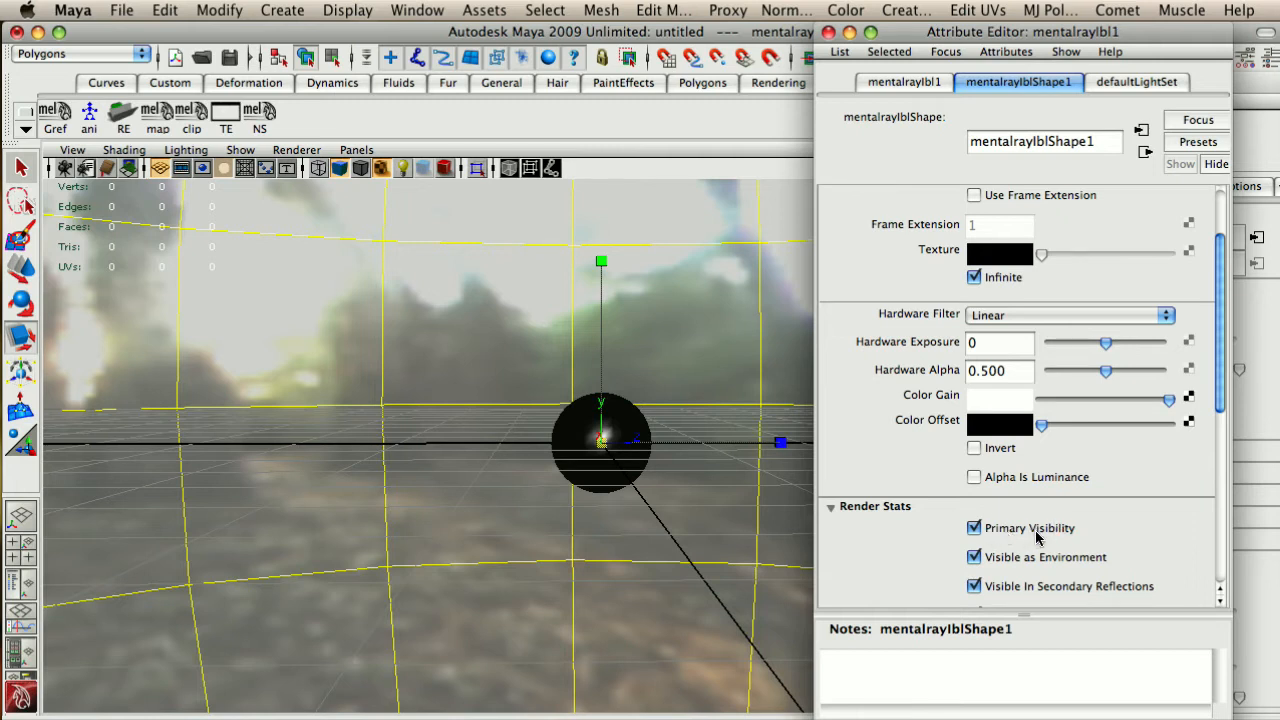
pyautogui.click(828, 32)
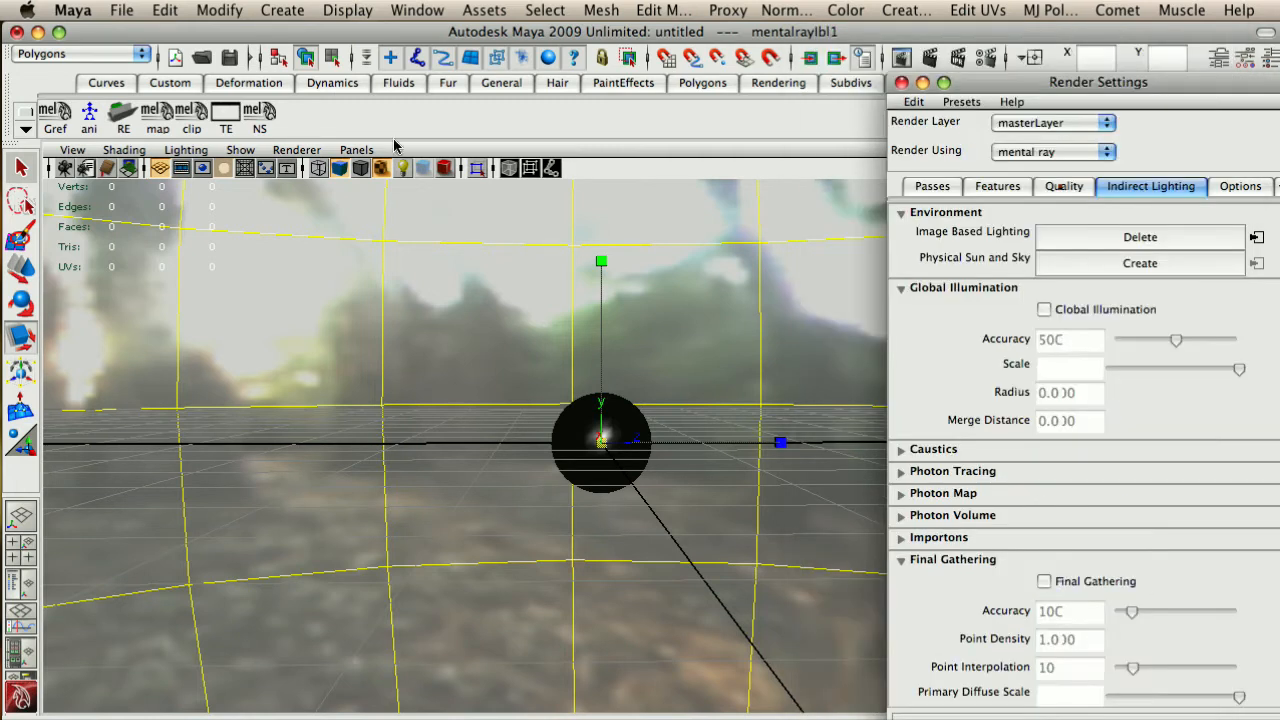
# Set the mental ray quality preset to Preview: Final Gather and close the render settings
pyautogui.moveTo(1000, 84); pyautogui.dragTo(783, 40)
pyautogui.click(780, 145)
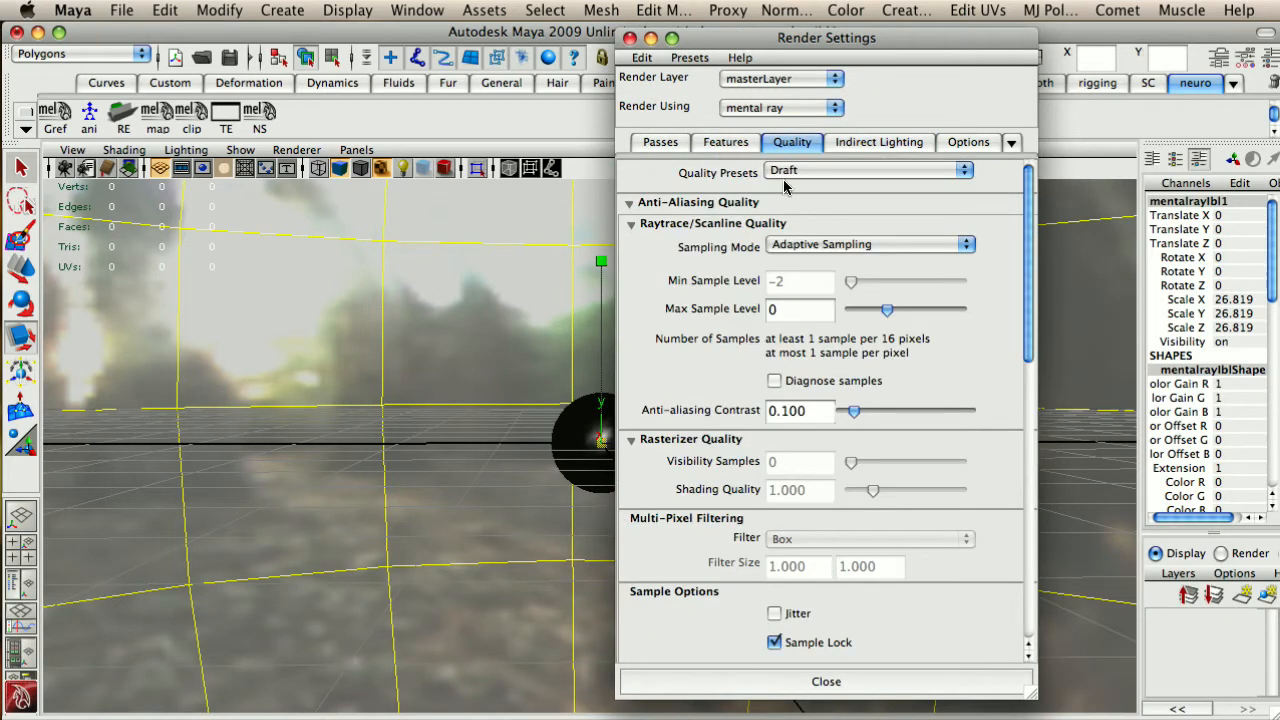
pyautogui.click(828, 174)
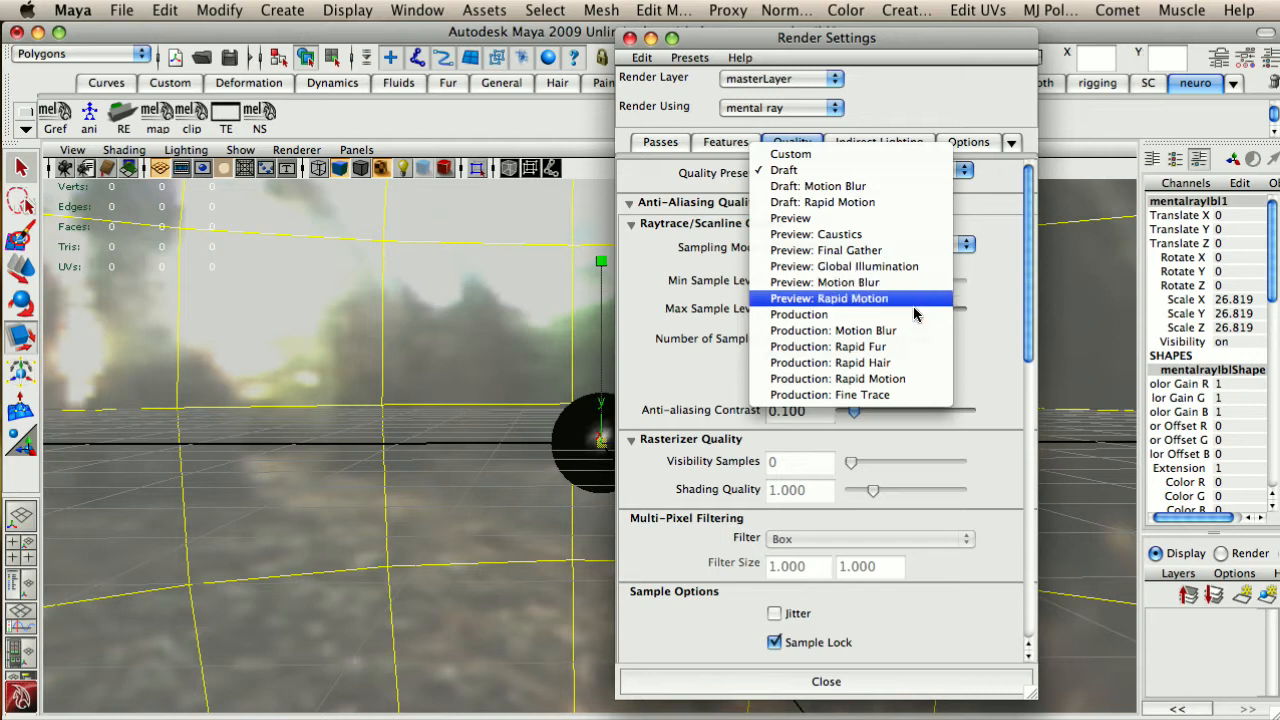
pyautogui.click(903, 251)
pyautogui.click(798, 171)
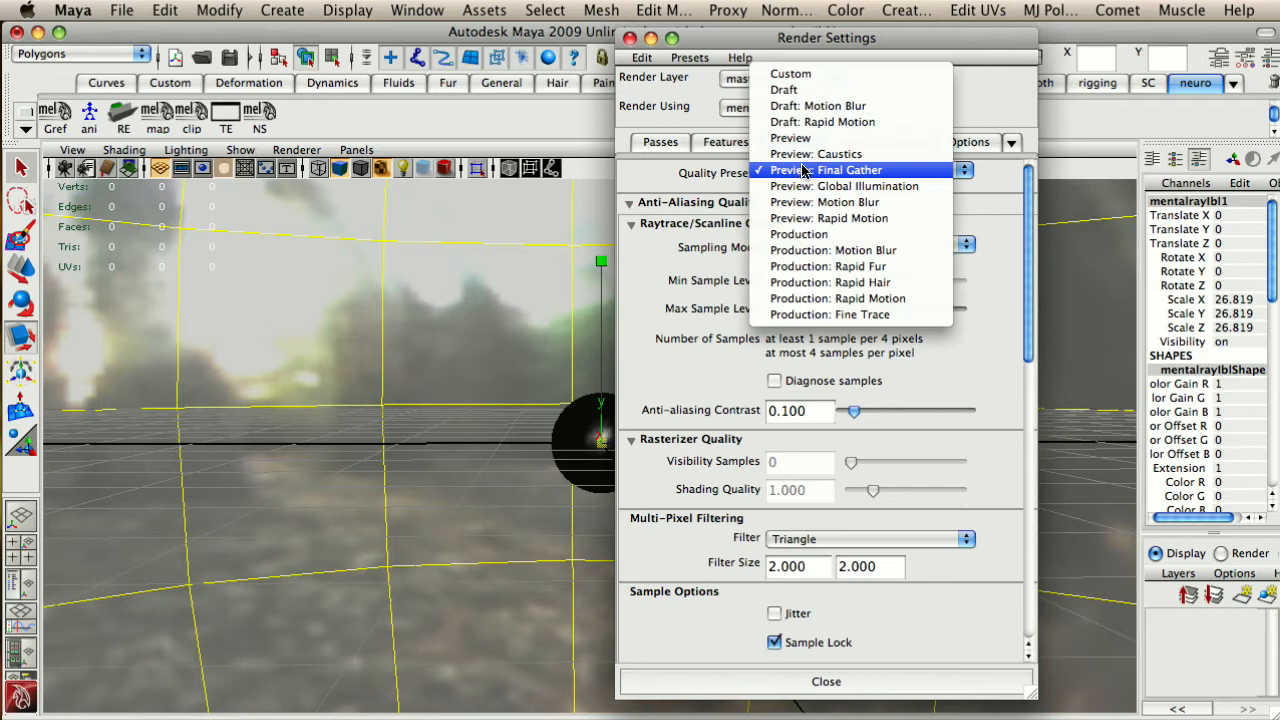
pyautogui.click(910, 180)
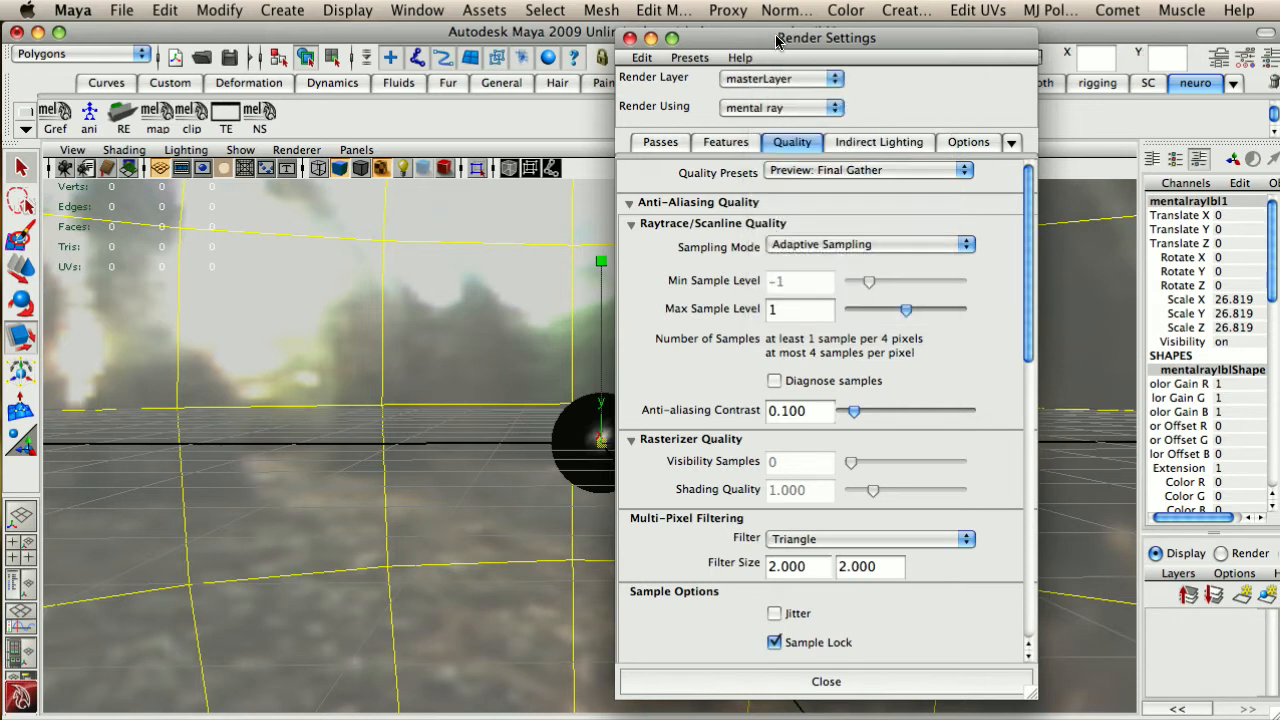
pyautogui.moveTo(780, 37); pyautogui.dragTo(940, 31)
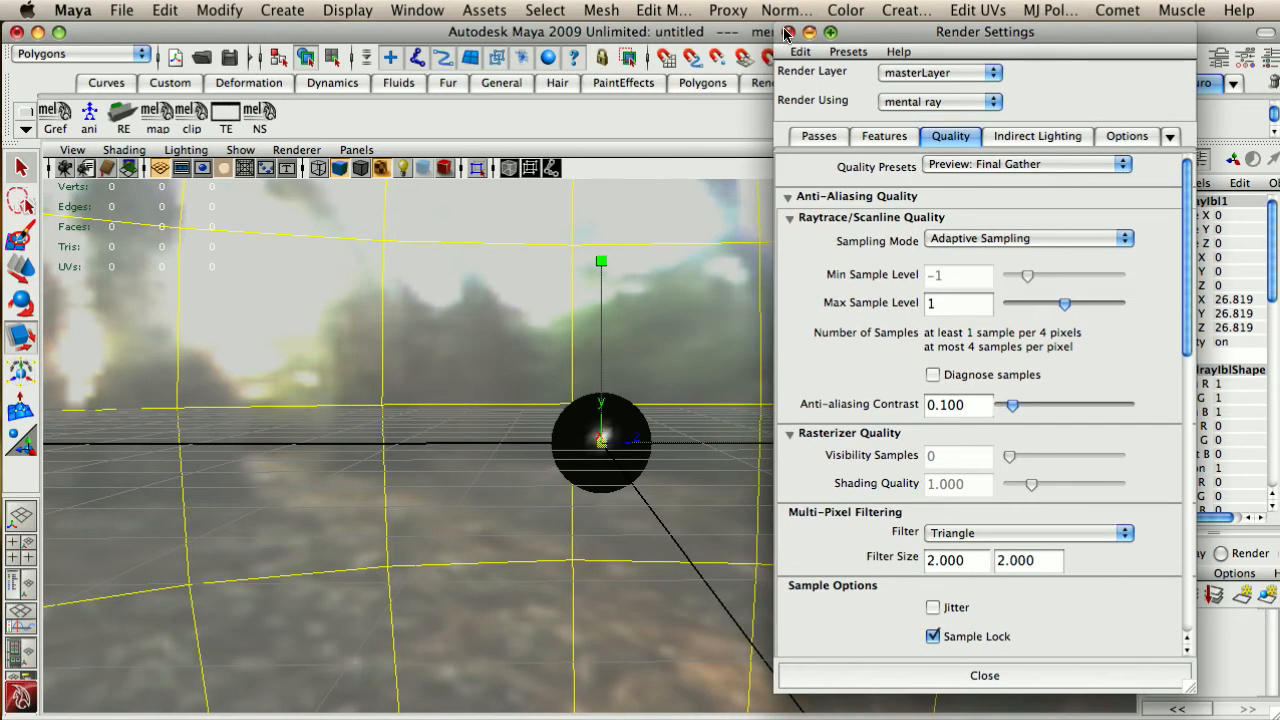
pyautogui.click(788, 32)
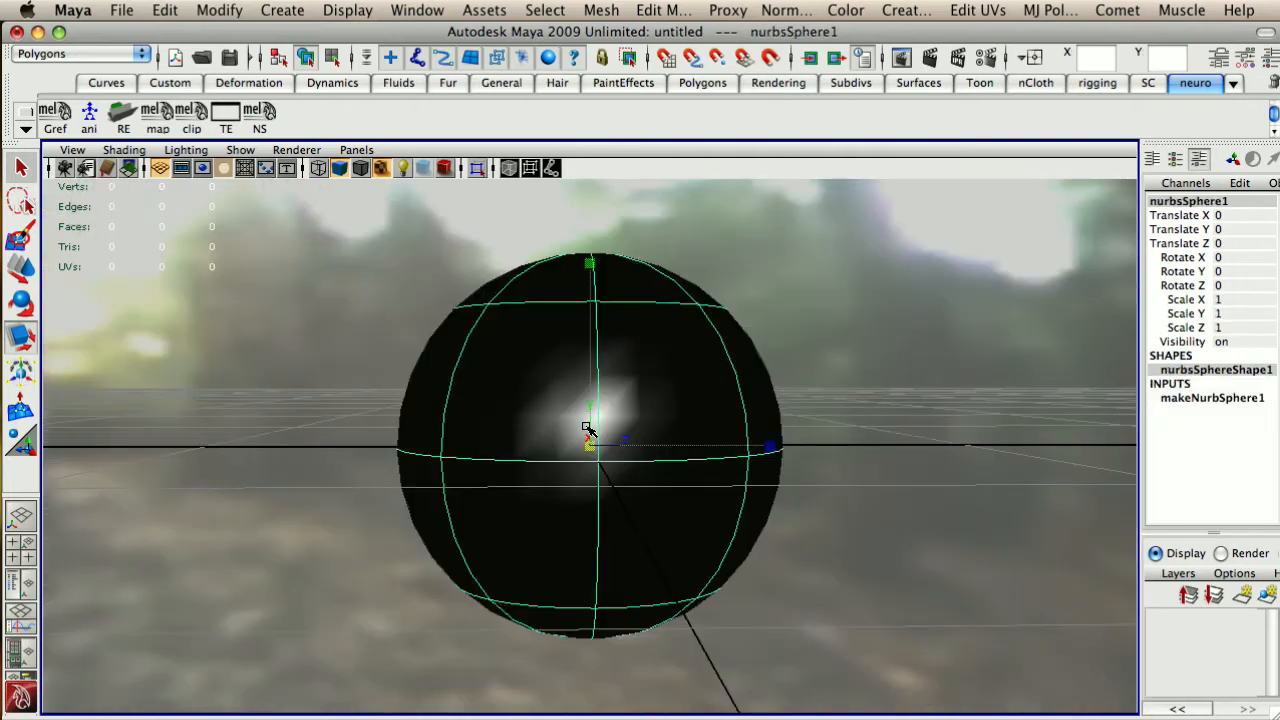
# Frame the phong sphere against the probe environment in the perspective view and render the frame with mental ray
pyautogui.keyDown('alt'); pyautogui.moveTo(586, 429); pyautogui.dragTo(612, 416); pyautogui.keyUp('alt')
pyautogui.moveTo(612, 416)
pyautogui.keyDown('alt'); pyautogui.mouseDown(button='right')
pyautogui.moveTo(703, 422)
pyautogui.moveTo(637, 416)
pyautogui.mouseUp(button='right'); pyautogui.keyUp('alt')
pyautogui.keyDown('alt'); pyautogui.moveTo(637, 416); pyautogui.dragTo(626, 413); pyautogui.keyUp('alt')
pyautogui.moveTo(626, 413)
pyautogui.keyDown('alt'); pyautogui.mouseDown(button='right')
pyautogui.moveTo(546, 406)
pyautogui.moveTo(610, 411)
pyautogui.mouseUp(button='right'); pyautogui.keyUp('alt')
pyautogui.keyDown('alt'); pyautogui.moveTo(610, 411); pyautogui.dragTo(627, 411, button='middle'); pyautogui.keyUp('alt')
pyautogui.keyDown('alt'); pyautogui.moveTo(627, 411); pyautogui.dragTo(618, 412); pyautogui.keyUp('alt')
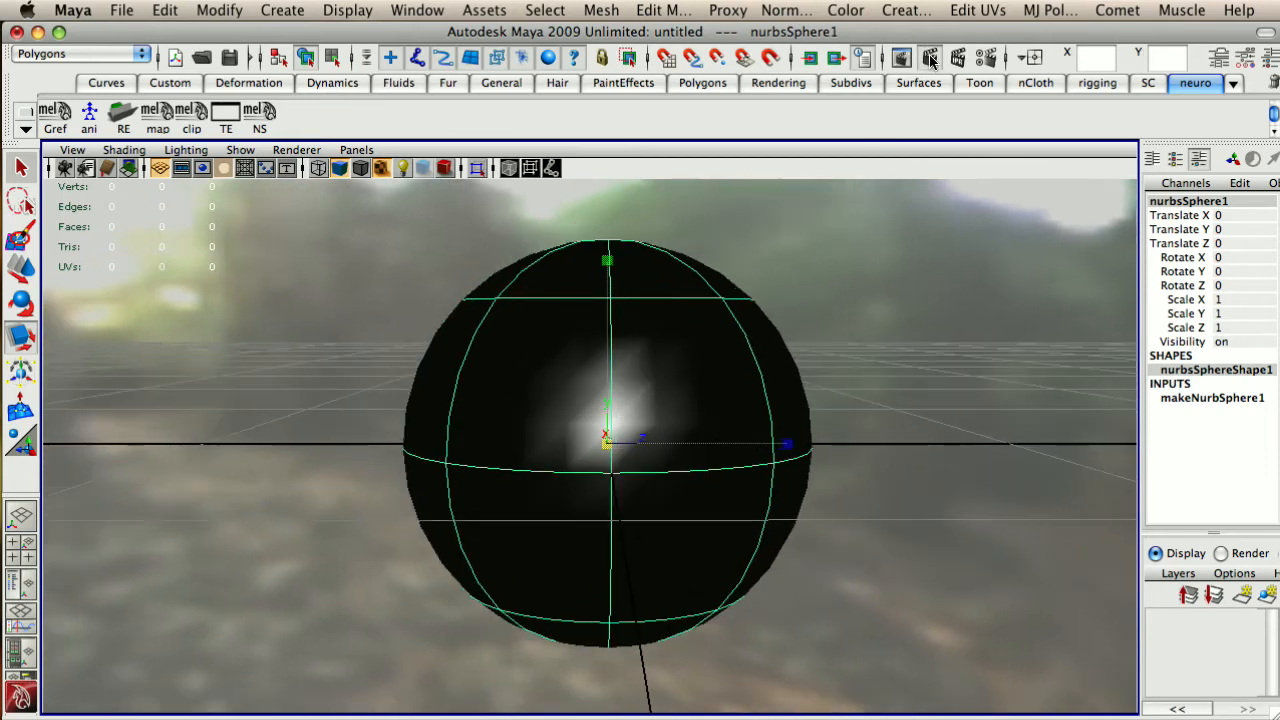
pyautogui.click(929, 58)
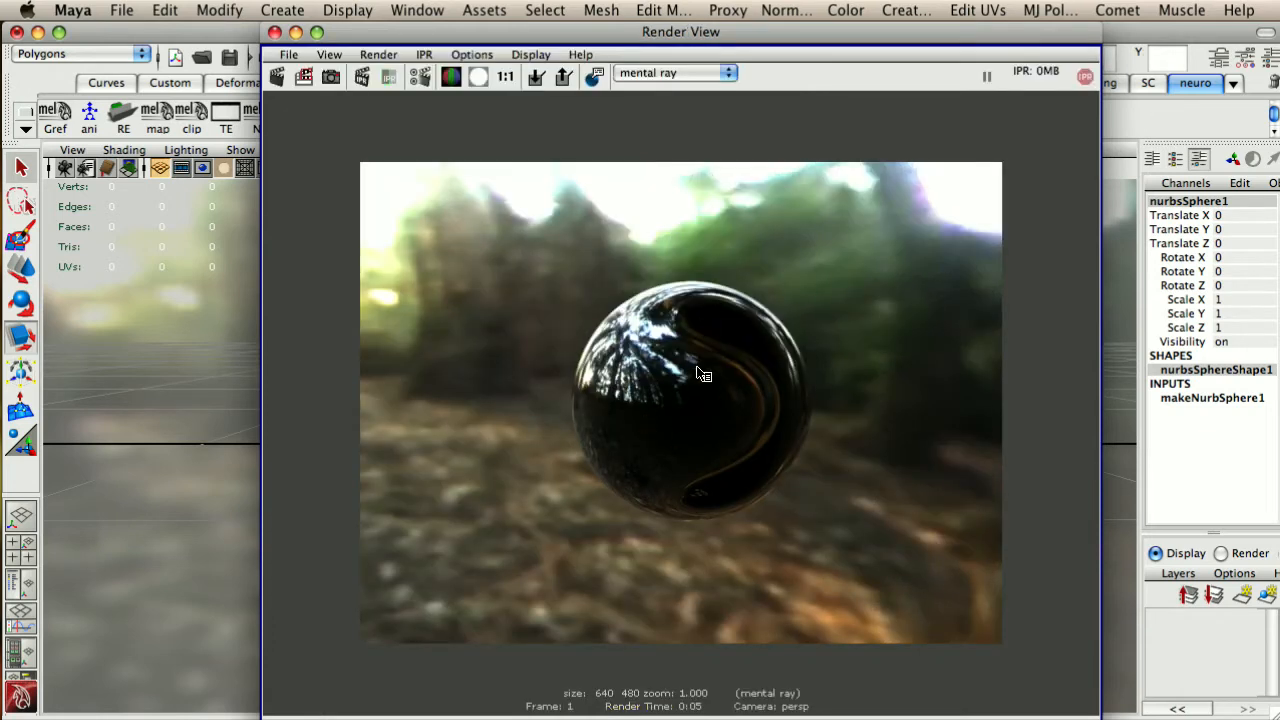
pyautogui.moveTo(621, 40); pyautogui.dragTo(732, 40)
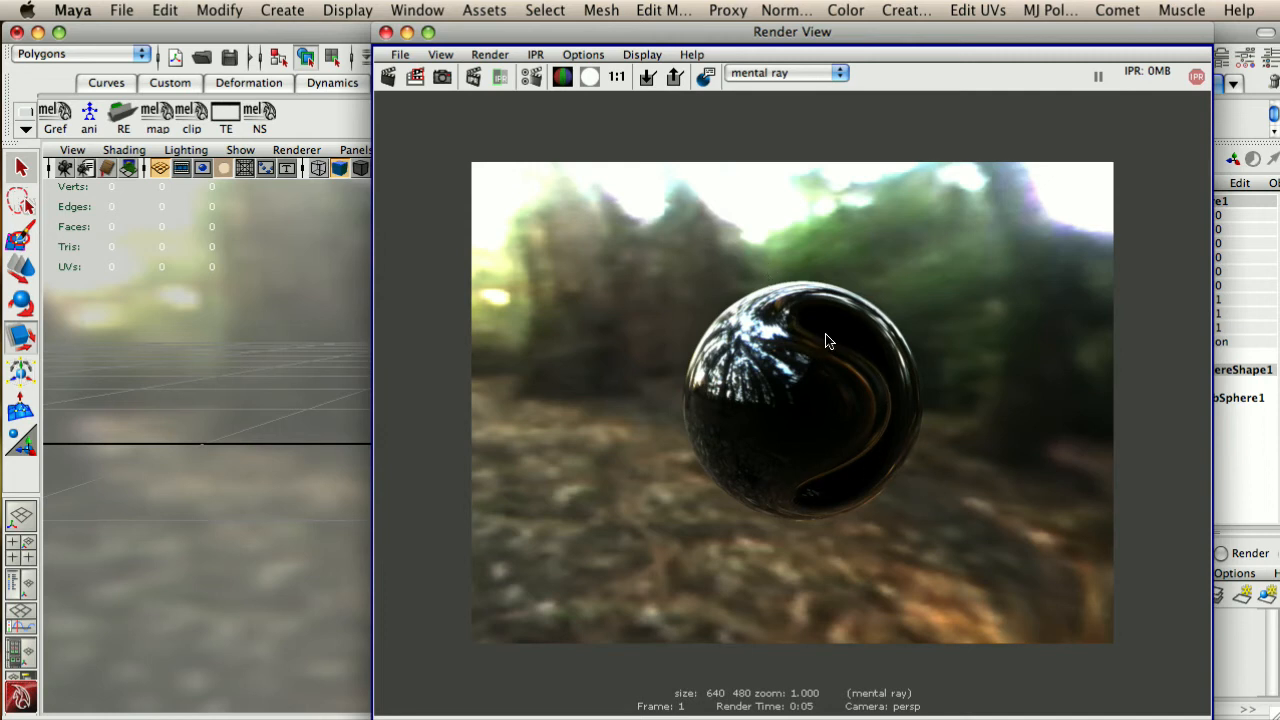
pyautogui.moveTo(570, 38); pyautogui.dragTo(613, 53)
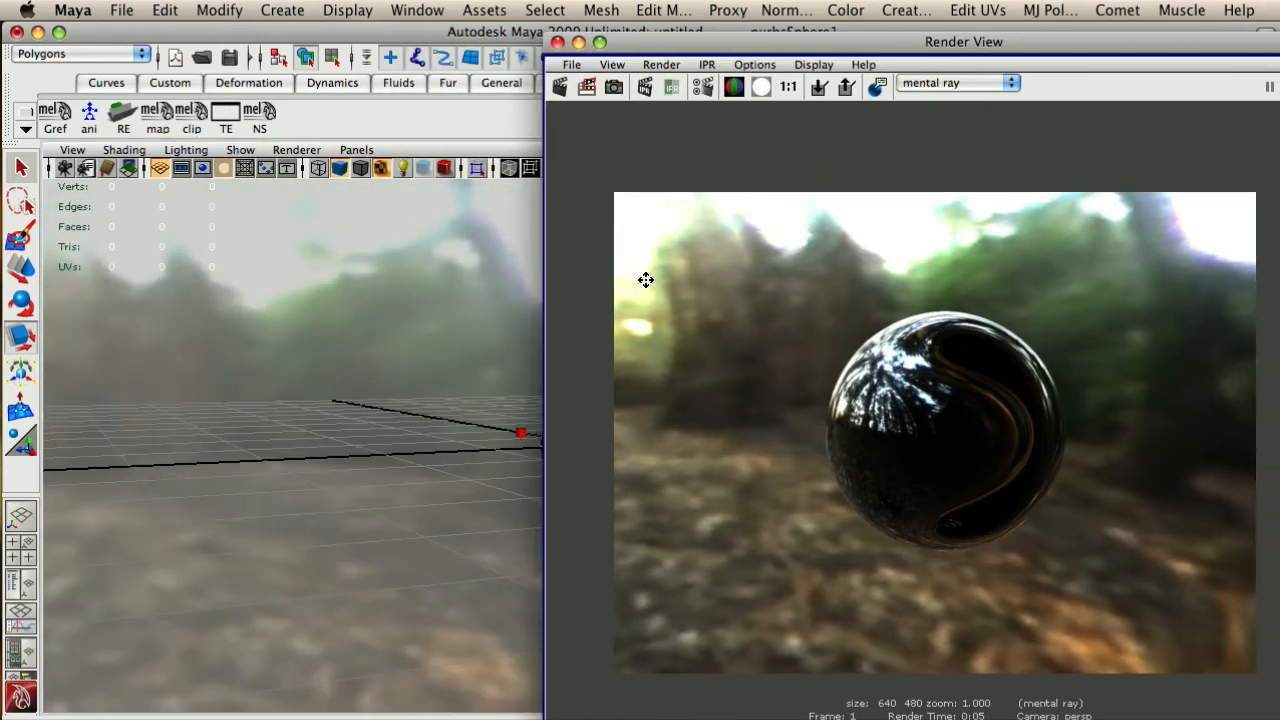
# Inspect the environment sphere from outside, select it, and set its image-based lighting Mapping to Angular
pyautogui.keyDown('alt'); pyautogui.moveTo(646, 280); pyautogui.dragTo(696, 282, button='middle'); pyautogui.keyUp('alt')
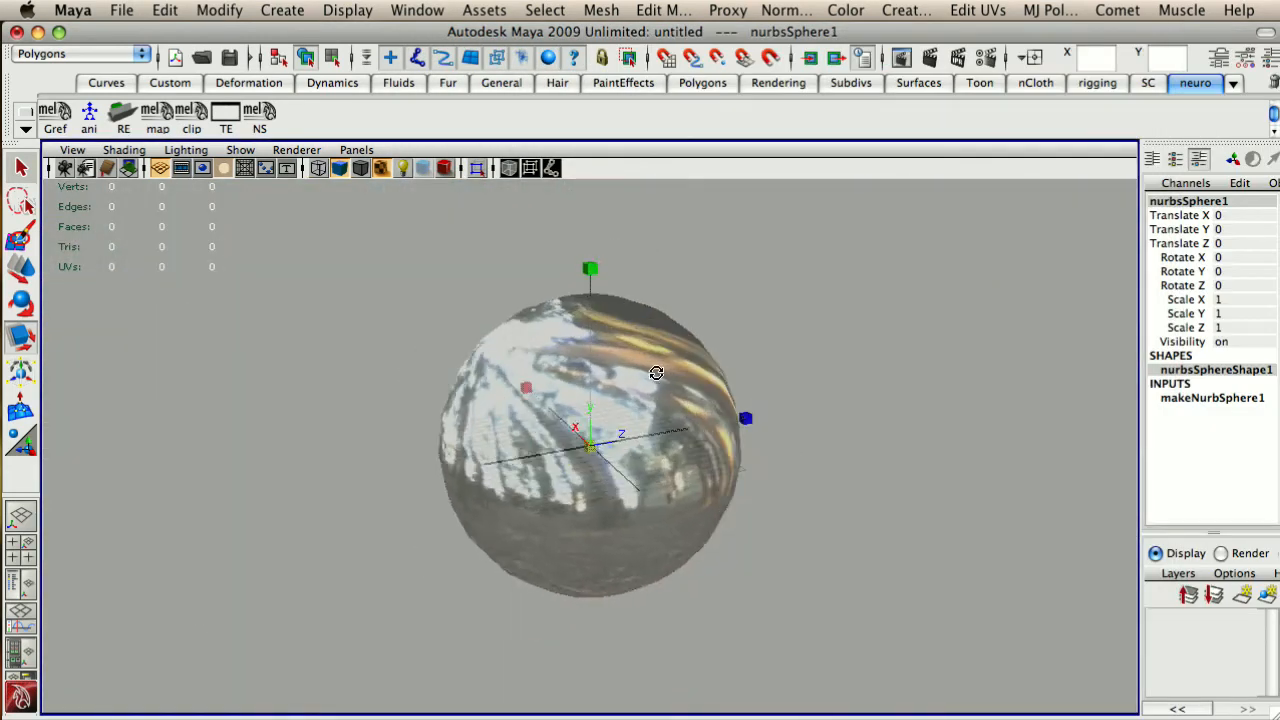
pyautogui.keyDown('alt'); pyautogui.moveTo(310, 310); pyautogui.dragTo(580, 408); pyautogui.keyUp('alt')
pyautogui.keyDown('alt'); pyautogui.moveTo(580, 408); pyautogui.dragTo(674, 400, button='right'); pyautogui.keyUp('alt')
pyautogui.keyDown('alt'); pyautogui.moveTo(674, 400); pyautogui.dragTo(737, 331); pyautogui.keyUp('alt')
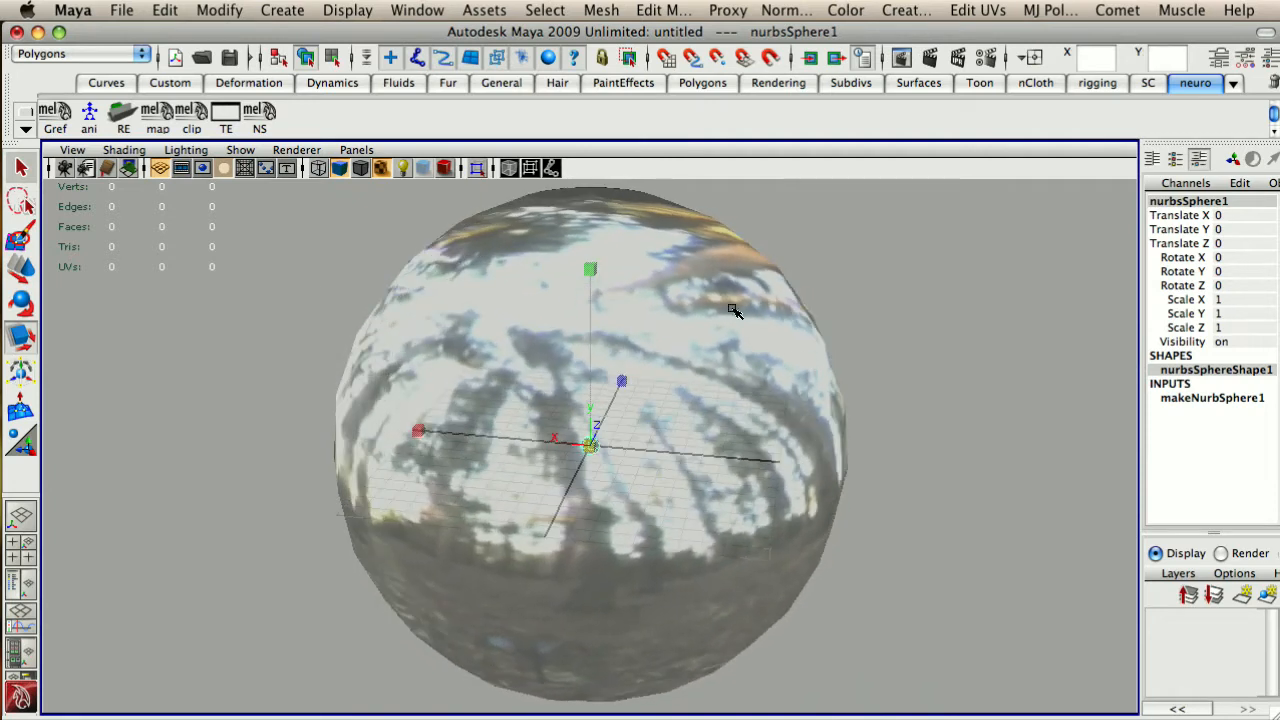
pyautogui.click(783, 385)
pyautogui.hotkey('ctrl', 'a')
pyautogui.moveTo(940, 24); pyautogui.dragTo(954, 18)
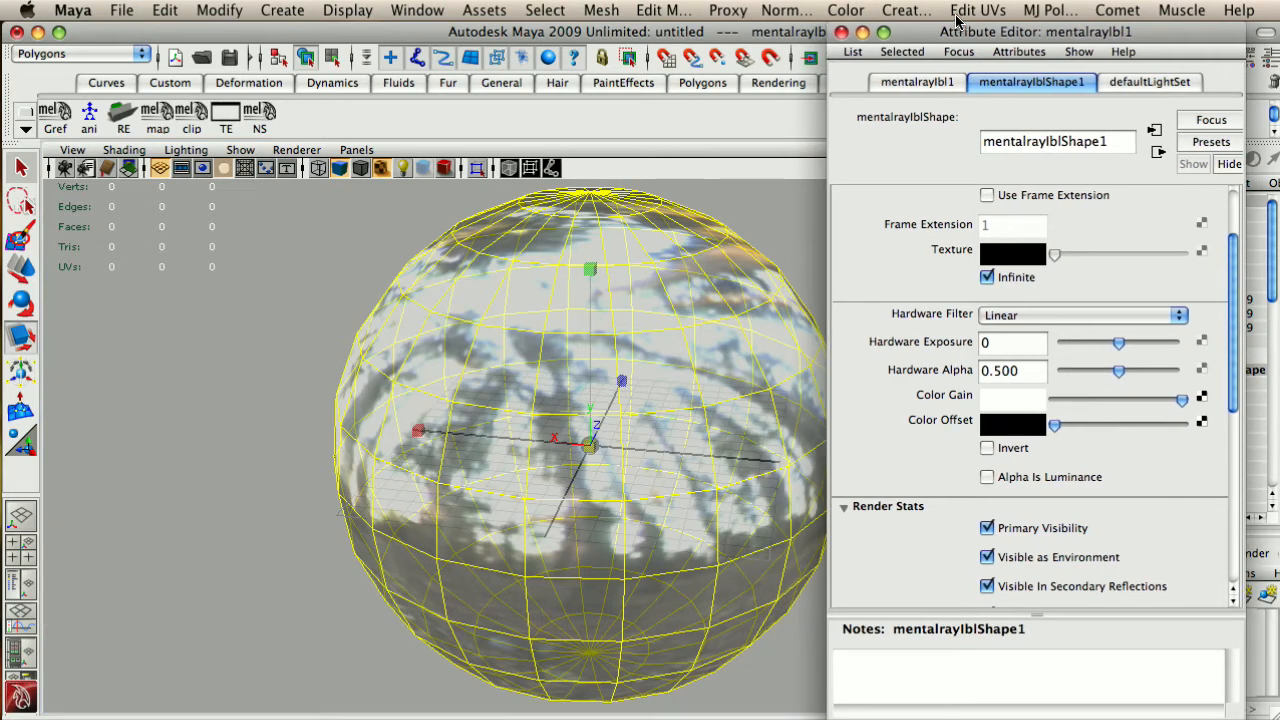
pyautogui.moveTo(989, 31); pyautogui.dragTo(952, 28)
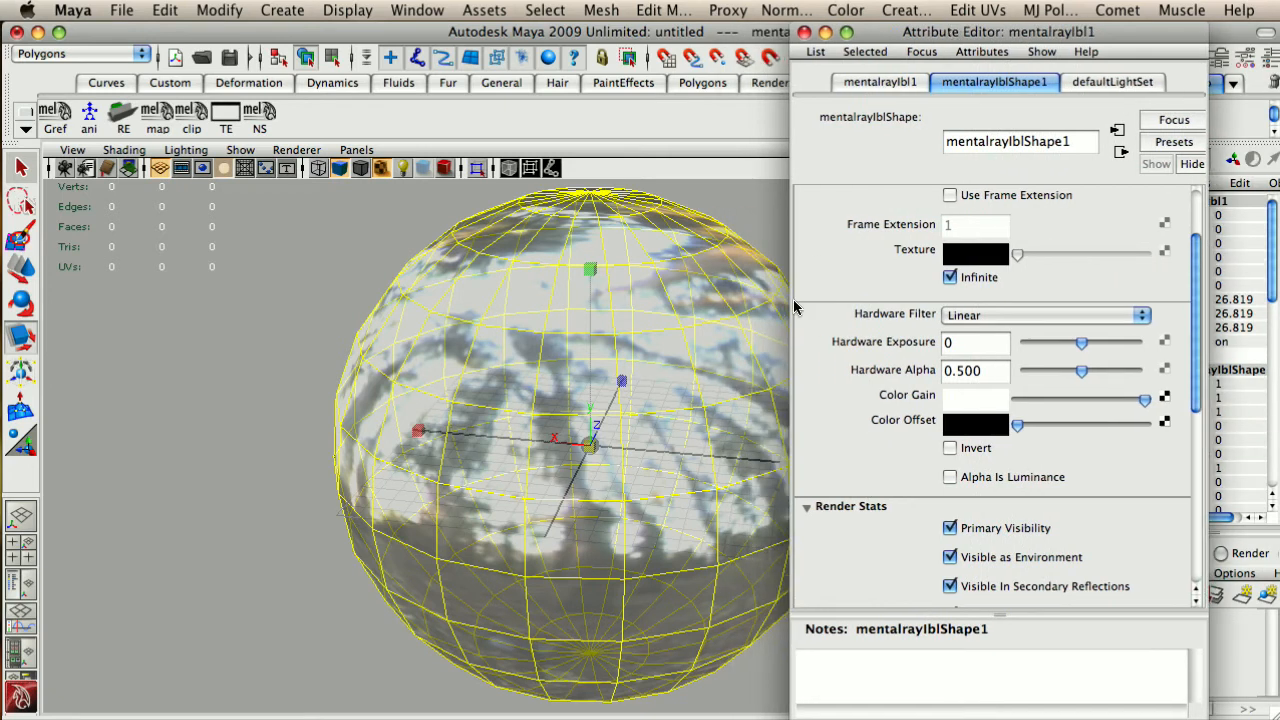
pyautogui.scroll(5, 1033, 295)
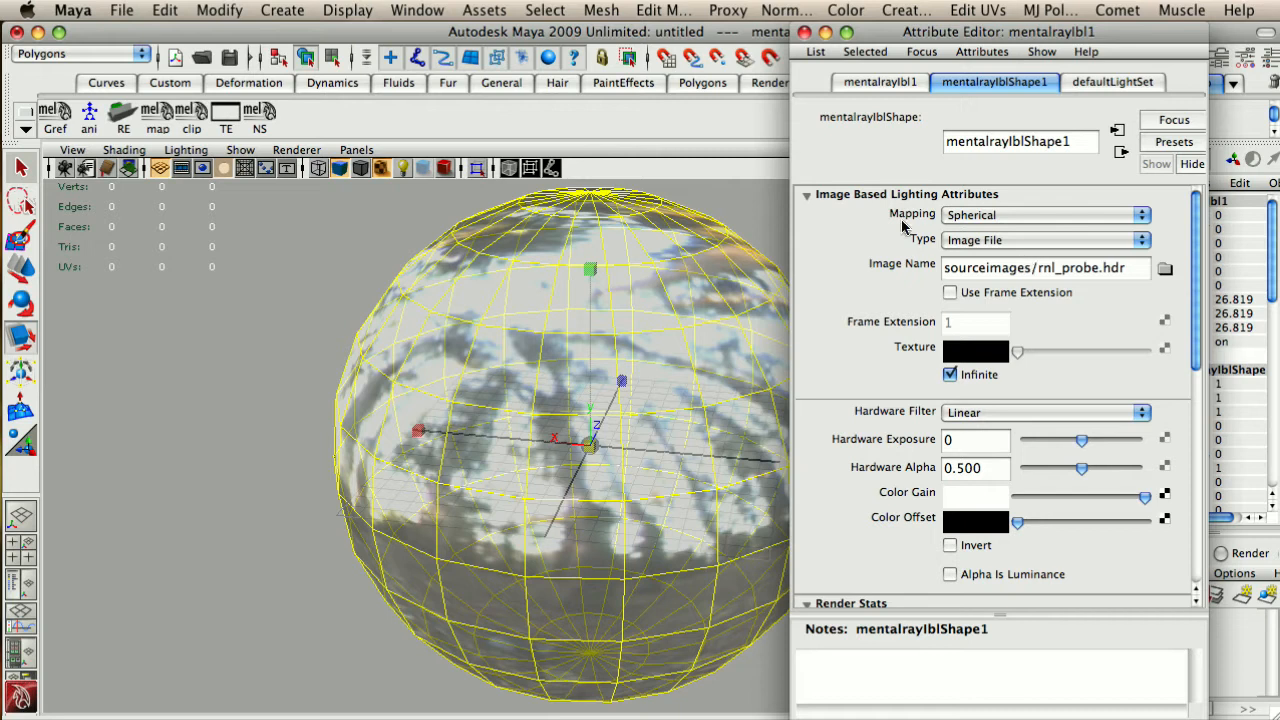
pyautogui.click(1000, 217)
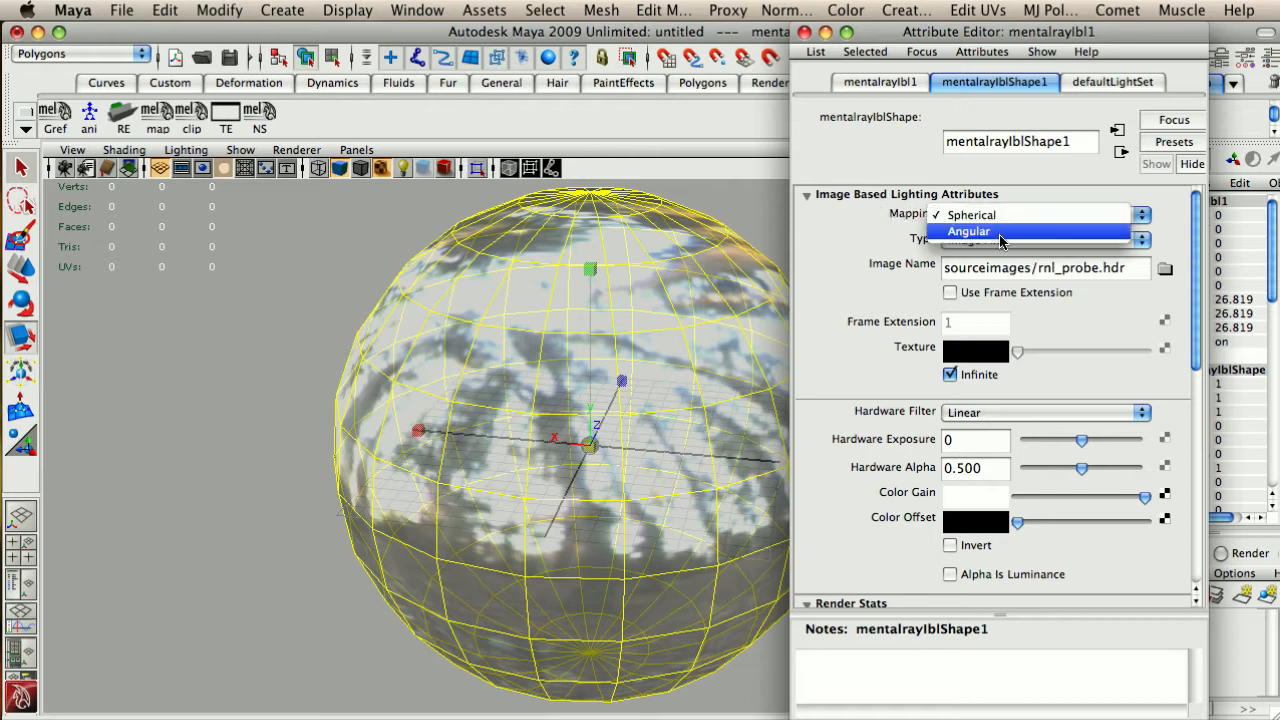
pyautogui.click(1000, 232)
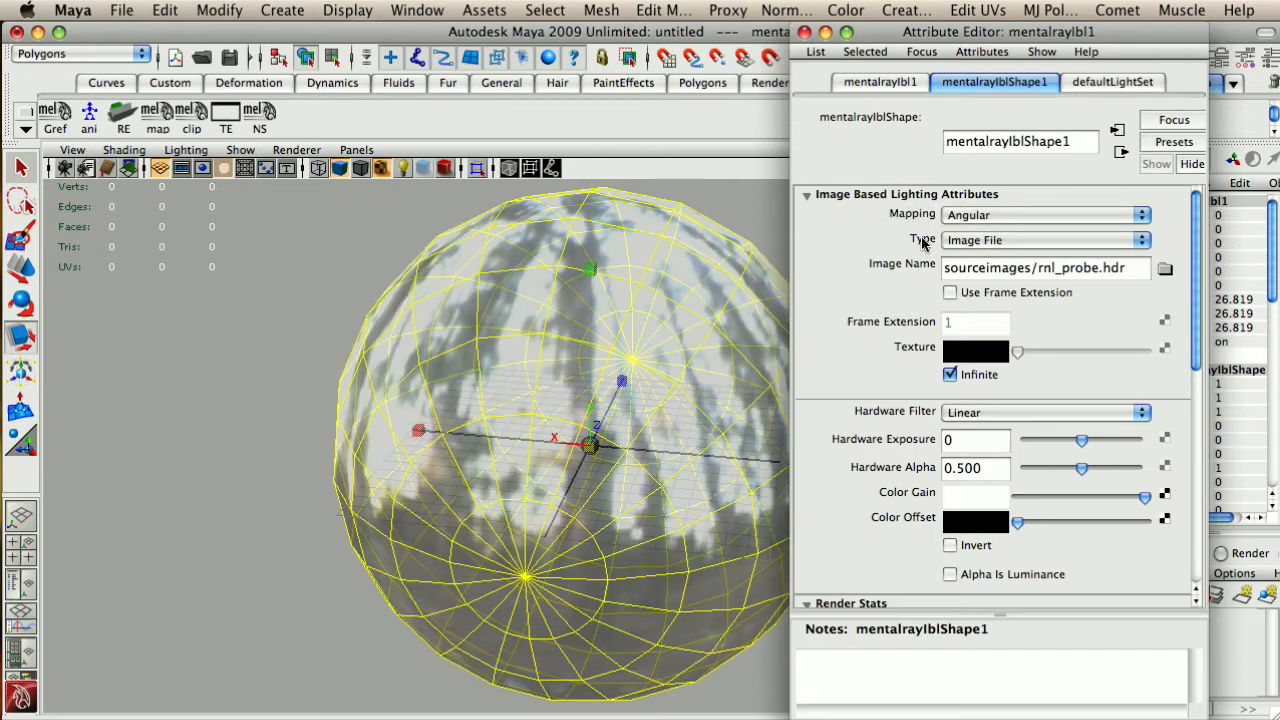
# Close the environment sphere's Attribute Editor and re-render the frame with the angular mapping
pyautogui.keyDown('alt'); pyautogui.moveTo(728, 280); pyautogui.dragTo(520, 268); pyautogui.keyUp('alt')
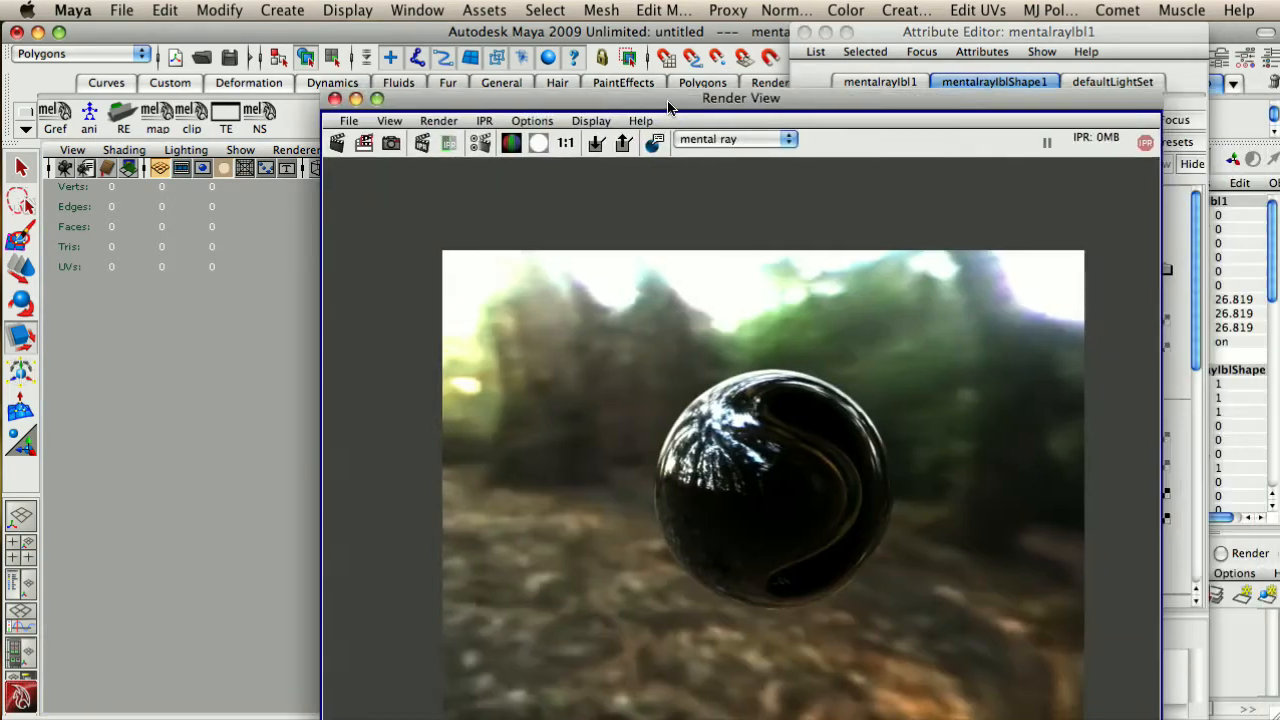
pyautogui.moveTo(1052, 119); pyautogui.dragTo(778, 33)
pyautogui.click(804, 33)
pyautogui.moveTo(374, 32); pyautogui.dragTo(434, 8)
pyautogui.click(110, 78)
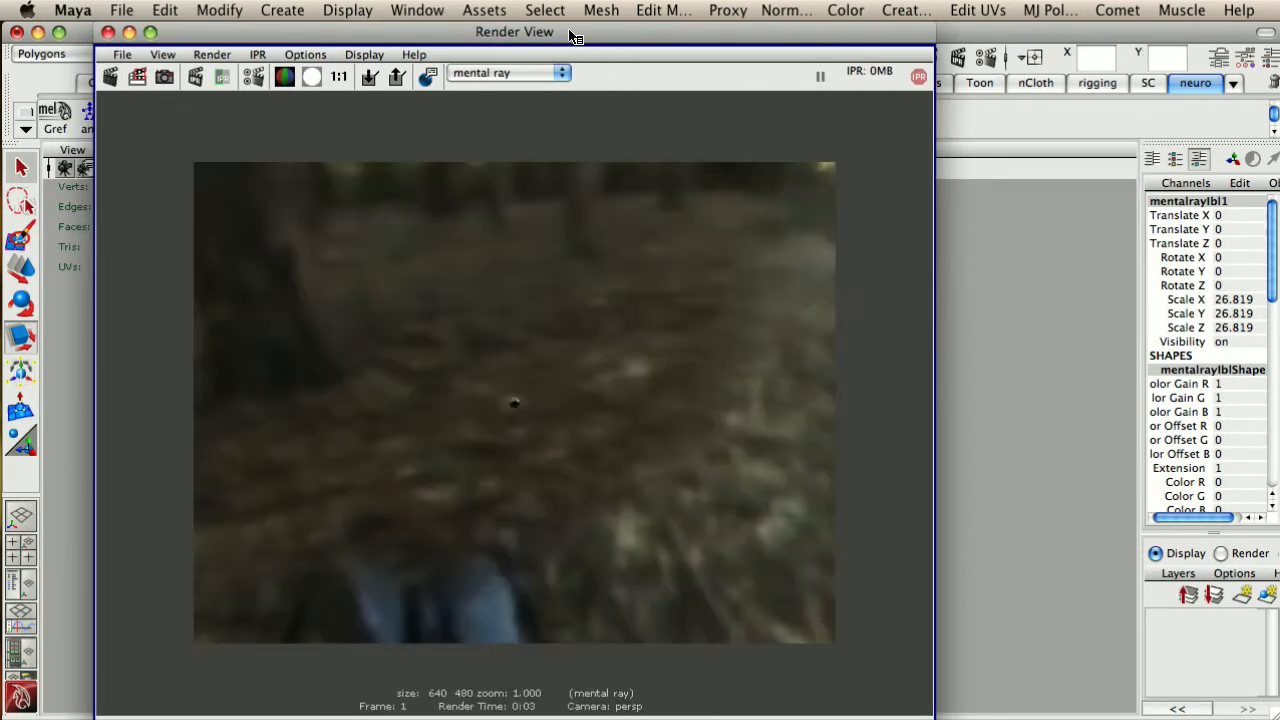
pyautogui.moveTo(575, 37); pyautogui.dragTo(1152, 18)
# Frame the phong sphere up close in the perspective view and render it again with mental ray
pyautogui.keyDown('alt'); pyautogui.moveTo(400, 408); pyautogui.dragTo(582, 465, button='right'); pyautogui.keyUp('alt')
pyautogui.click(575, 463)
pyautogui.press('f')
pyautogui.keyDown('alt'); pyautogui.moveTo(562, 458); pyautogui.dragTo(648, 447); pyautogui.keyUp('alt')
pyautogui.keyDown('alt'); pyautogui.moveTo(648, 447); pyautogui.dragTo(714, 429, button='right'); pyautogui.keyUp('alt')
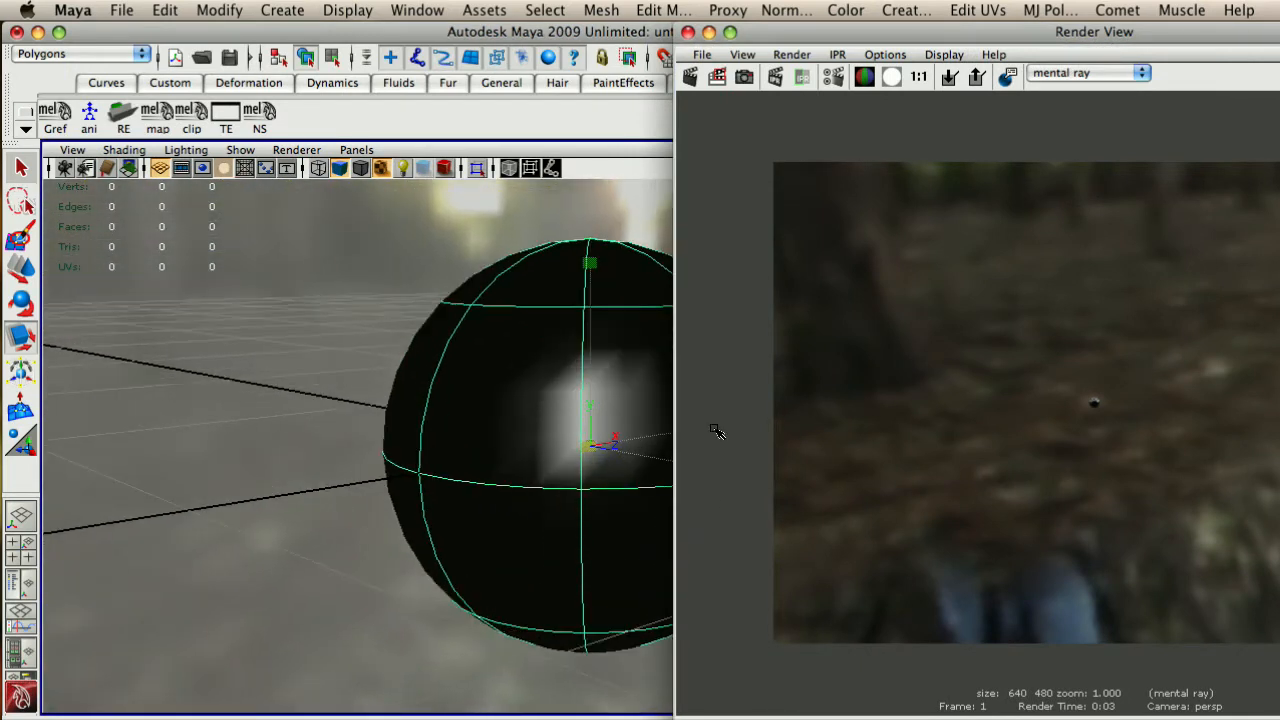
pyautogui.keyDown('alt'); pyautogui.moveTo(714, 429); pyautogui.dragTo(727, 428); pyautogui.keyUp('alt')
pyautogui.click(688, 77)
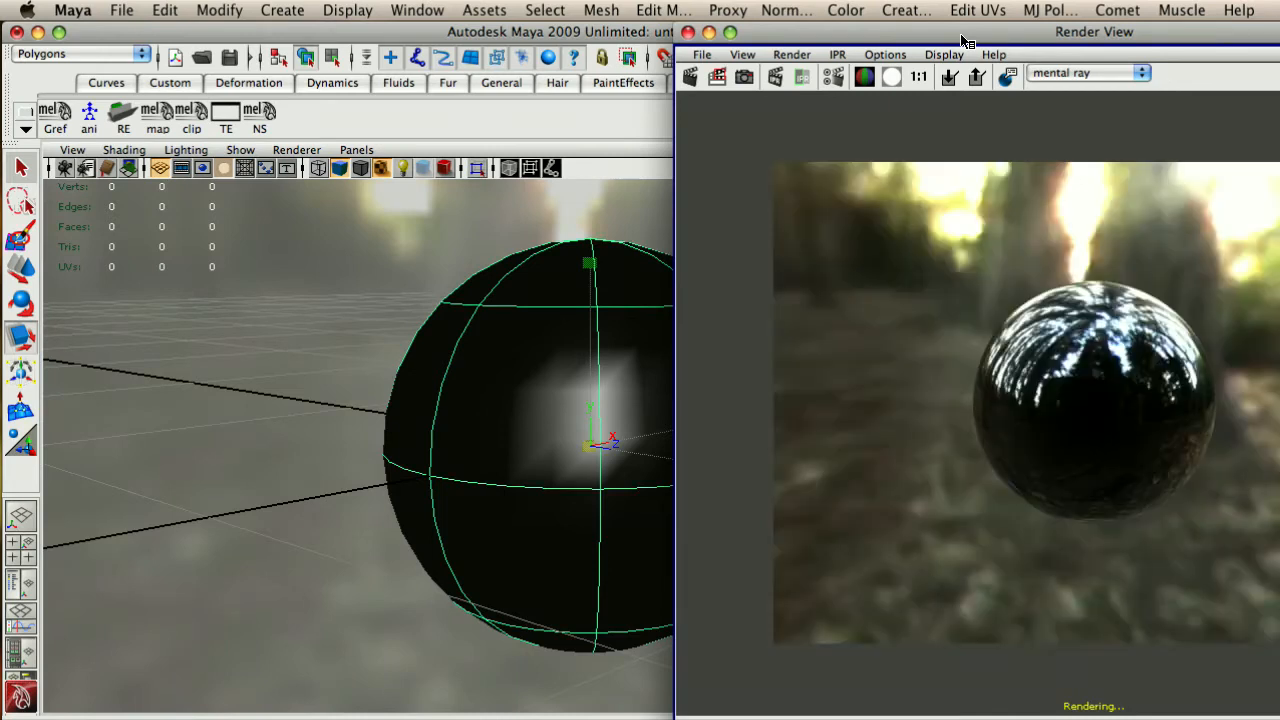
pyautogui.moveTo(962, 37); pyautogui.dragTo(541, 11)
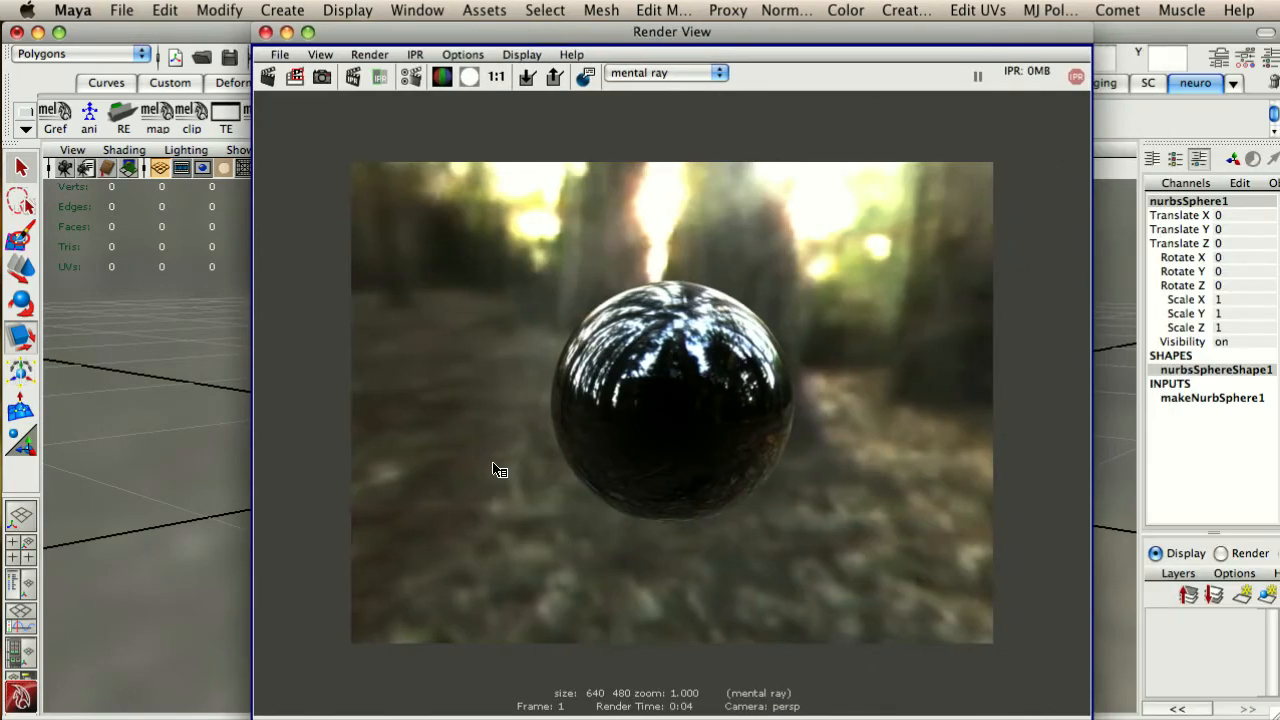
pyautogui.moveTo(417, 31); pyautogui.dragTo(332, 26)
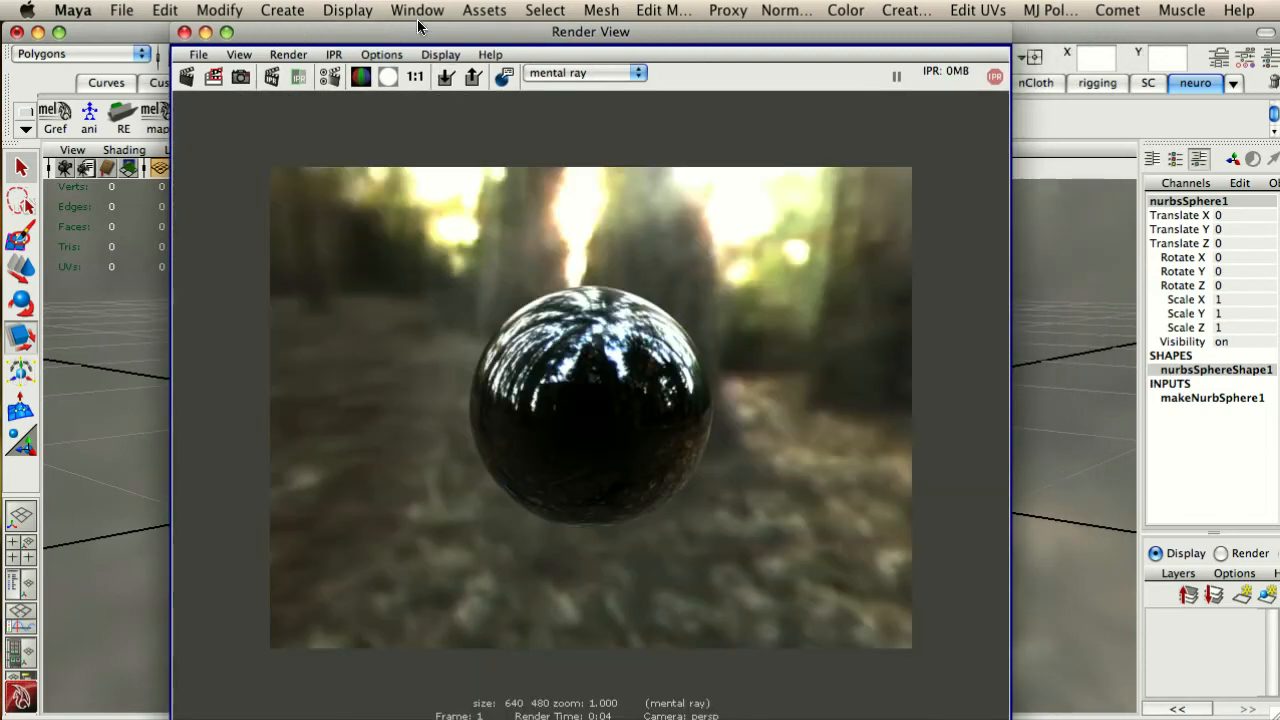
# Open the Hypershade and graph the input and output connections of the phong1 material
pyautogui.click(417, 10)
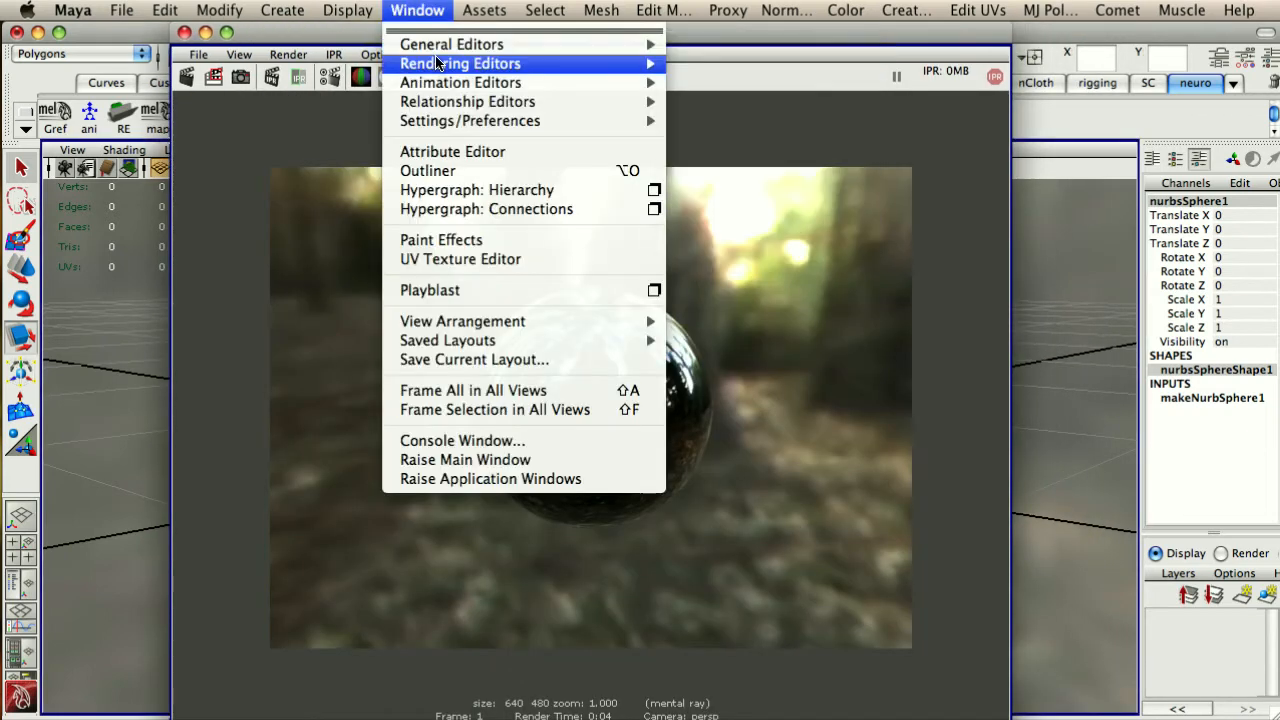
pyautogui.moveTo(440, 64)
pyautogui.click(718, 112)
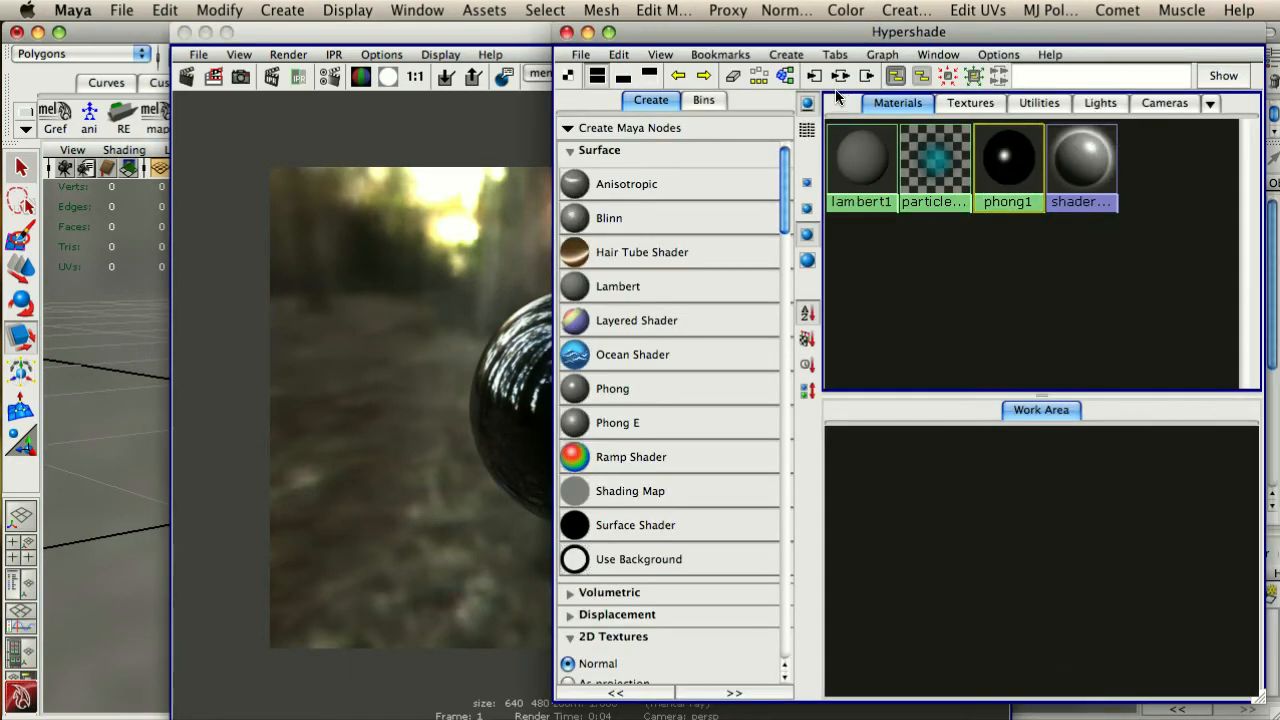
pyautogui.click(838, 77)
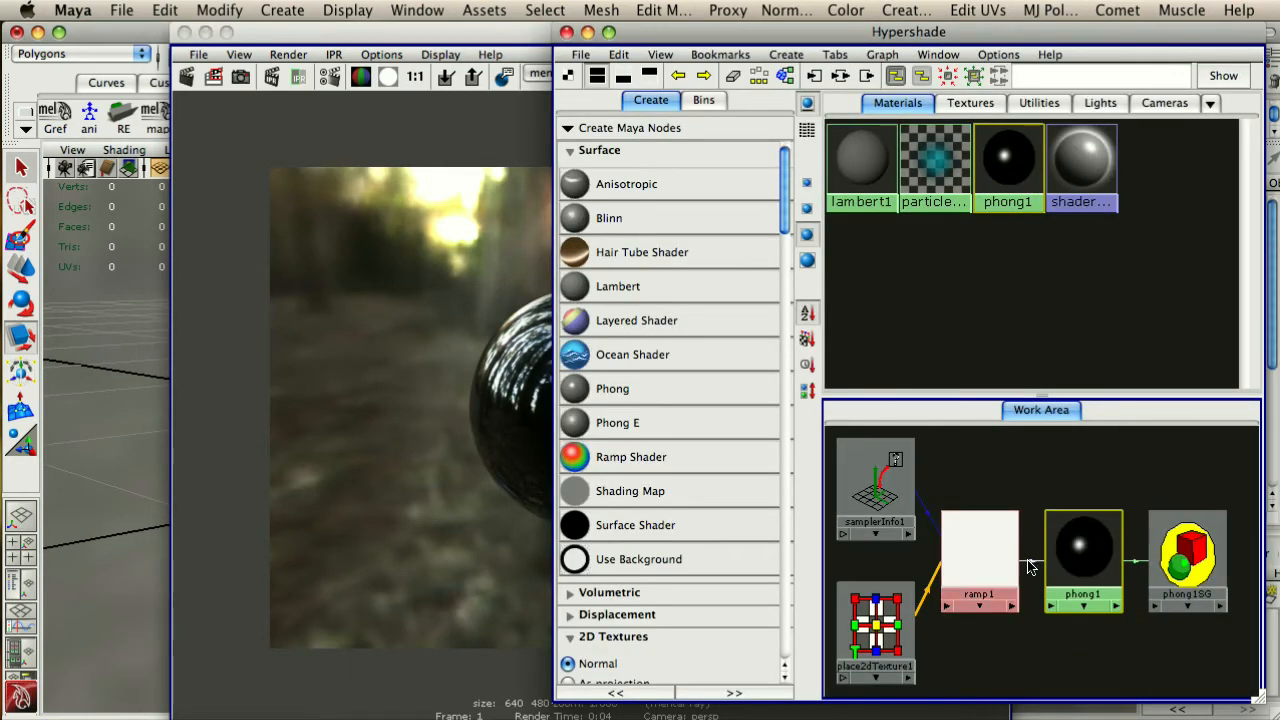
# Break the connection from ramp1 to phong1, open phong1's attributes, and render the sphere again
pyautogui.click(1034, 569)
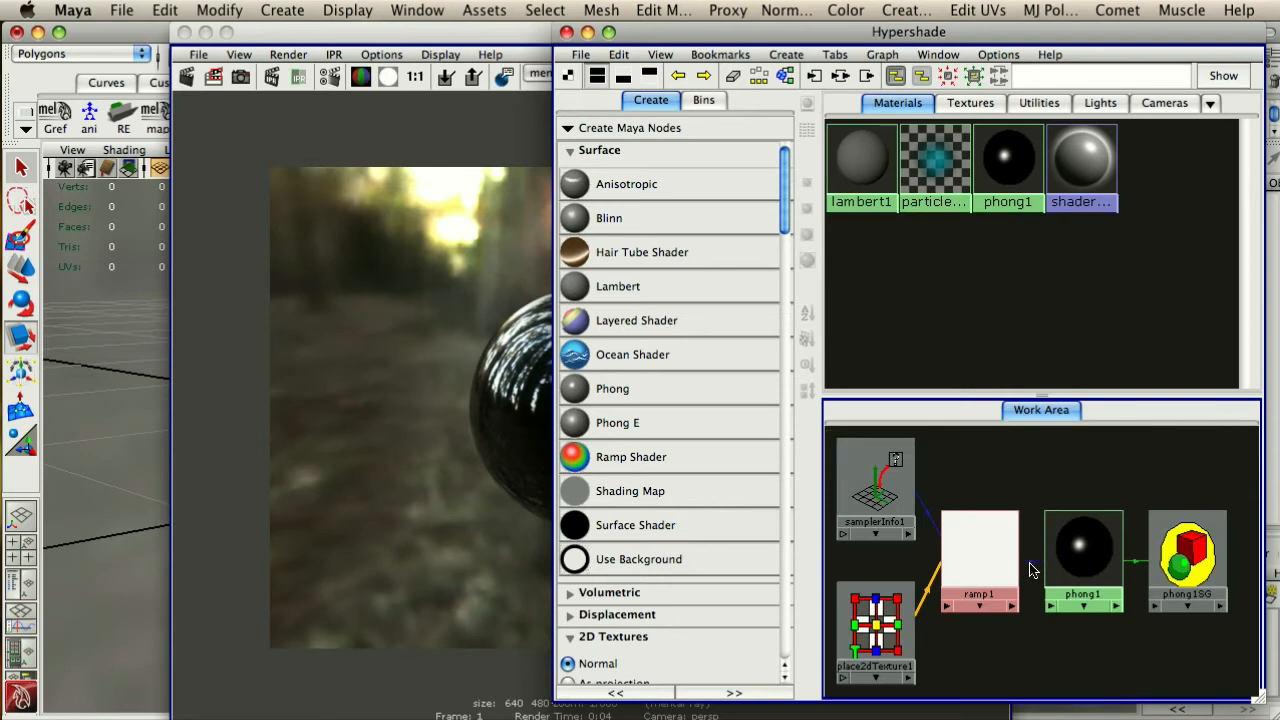
pyautogui.doubleClick(1055, 567)
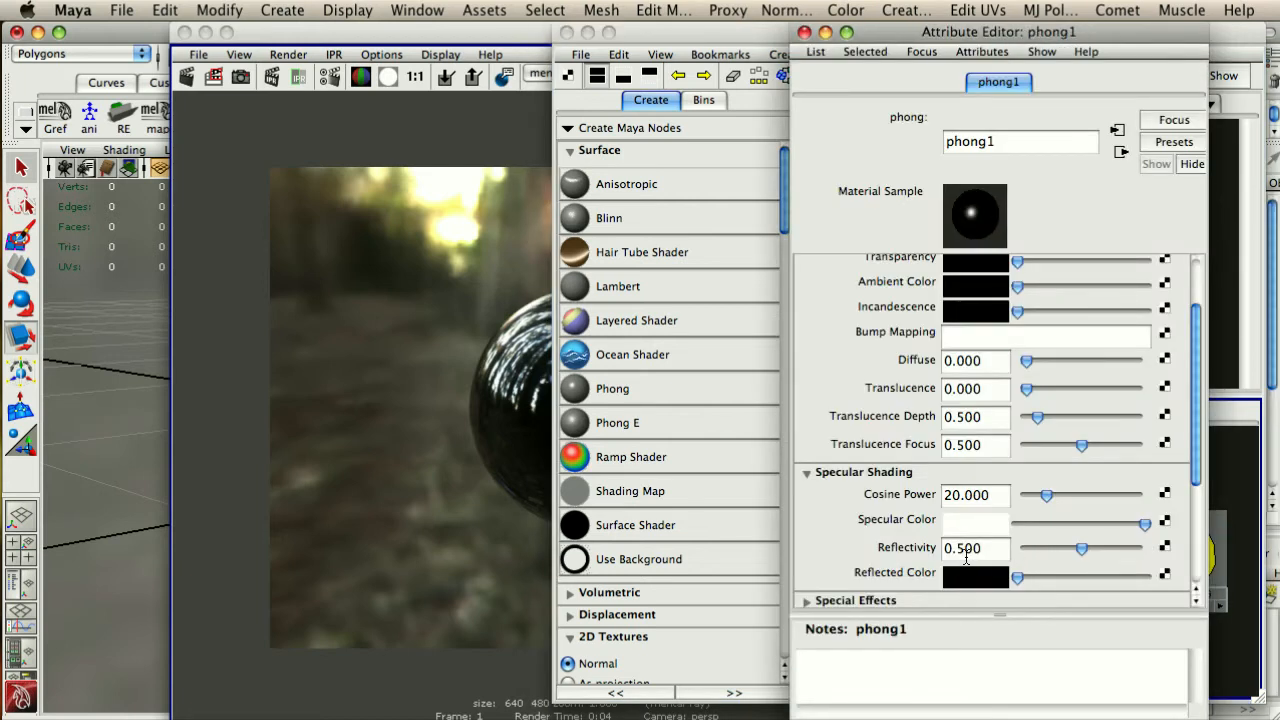
pyautogui.click(341, 303)
pyautogui.click(187, 82)
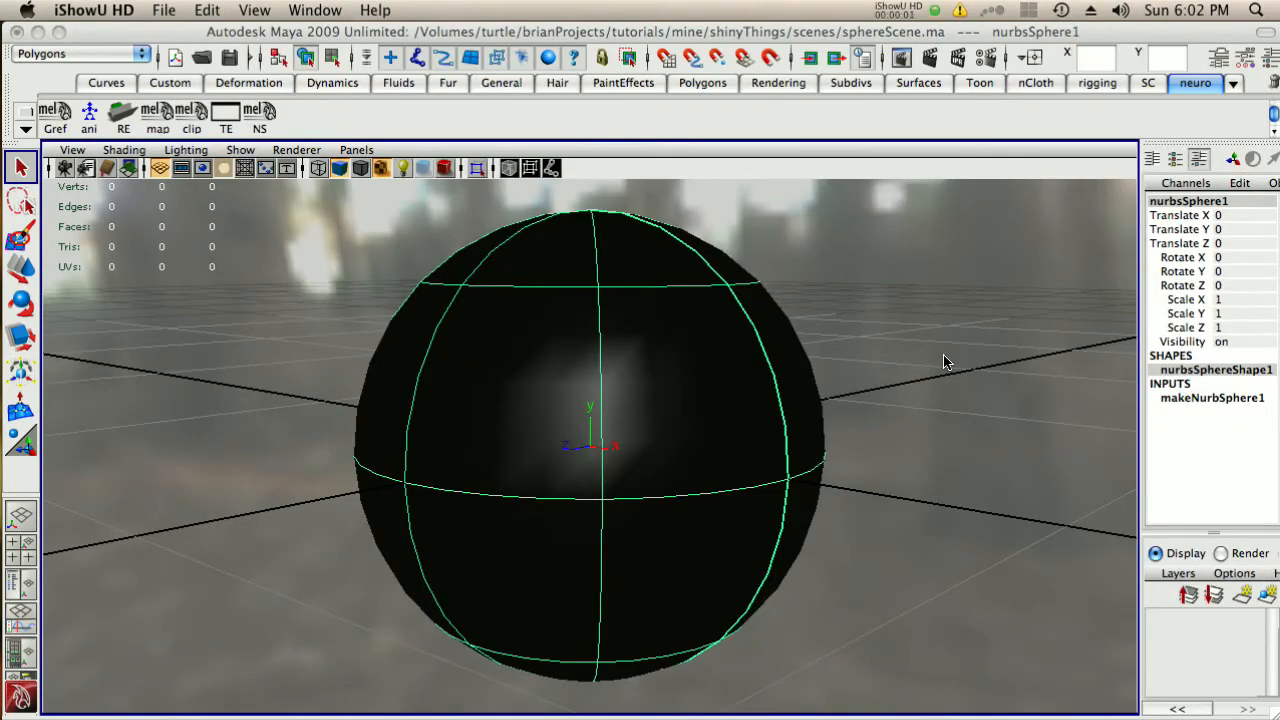
# Open the Hypershade in the sphereScene.ma scene and graph the connections of the phong1 material
pyautogui.keyDown('alt'); pyautogui.moveTo(648, 390); pyautogui.dragTo(796, 391); pyautogui.keyUp('alt')
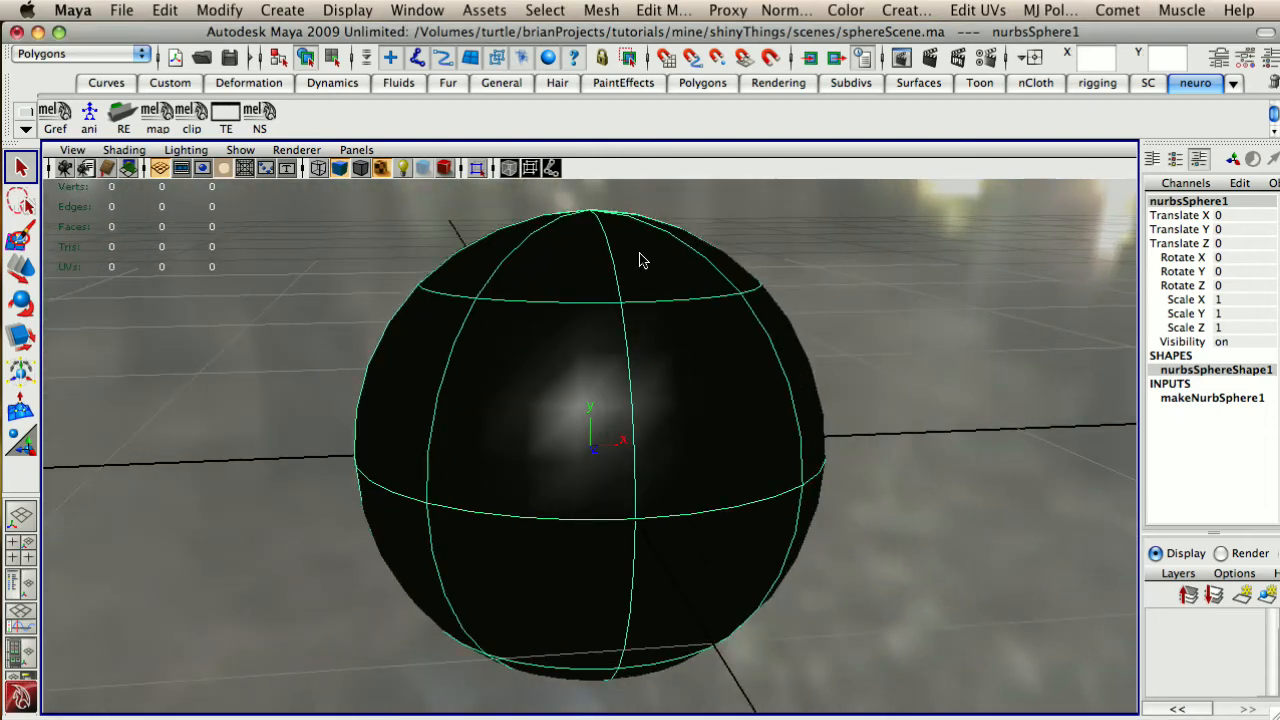
pyautogui.click(417, 10)
pyautogui.click(417, 10)
pyautogui.click(417, 10)
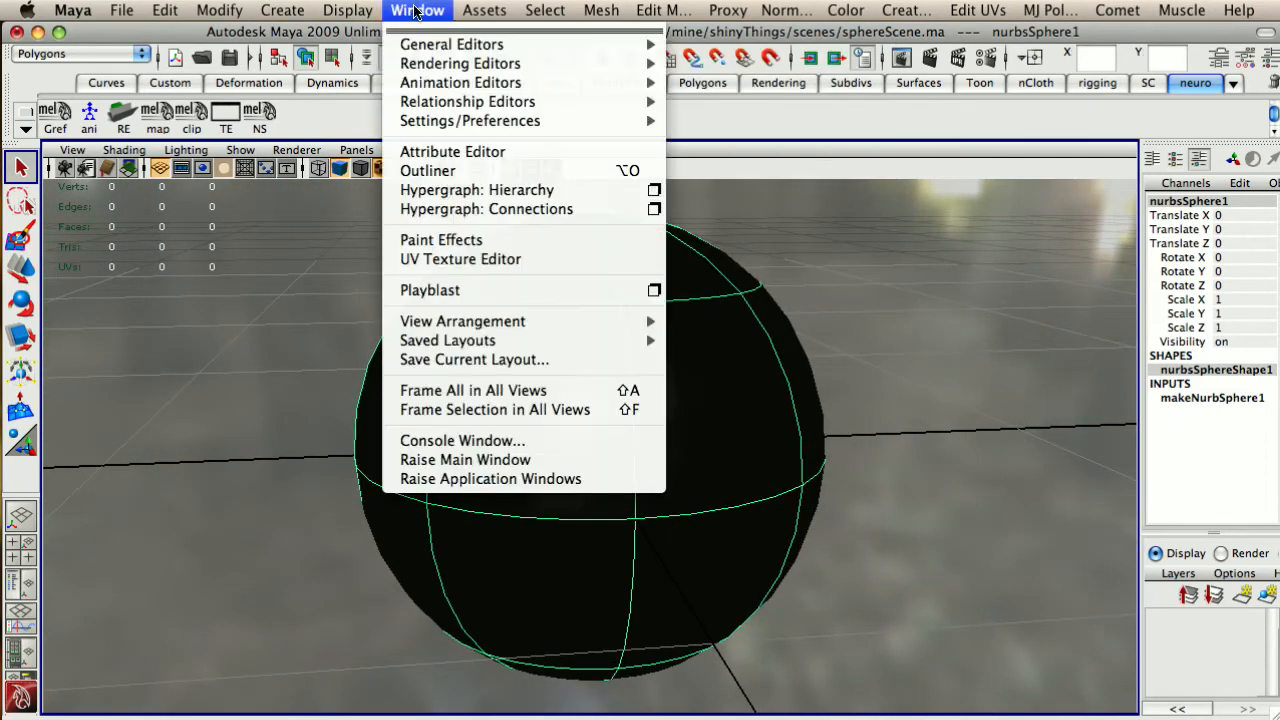
pyautogui.moveTo(460, 63)
pyautogui.click(859, 192)
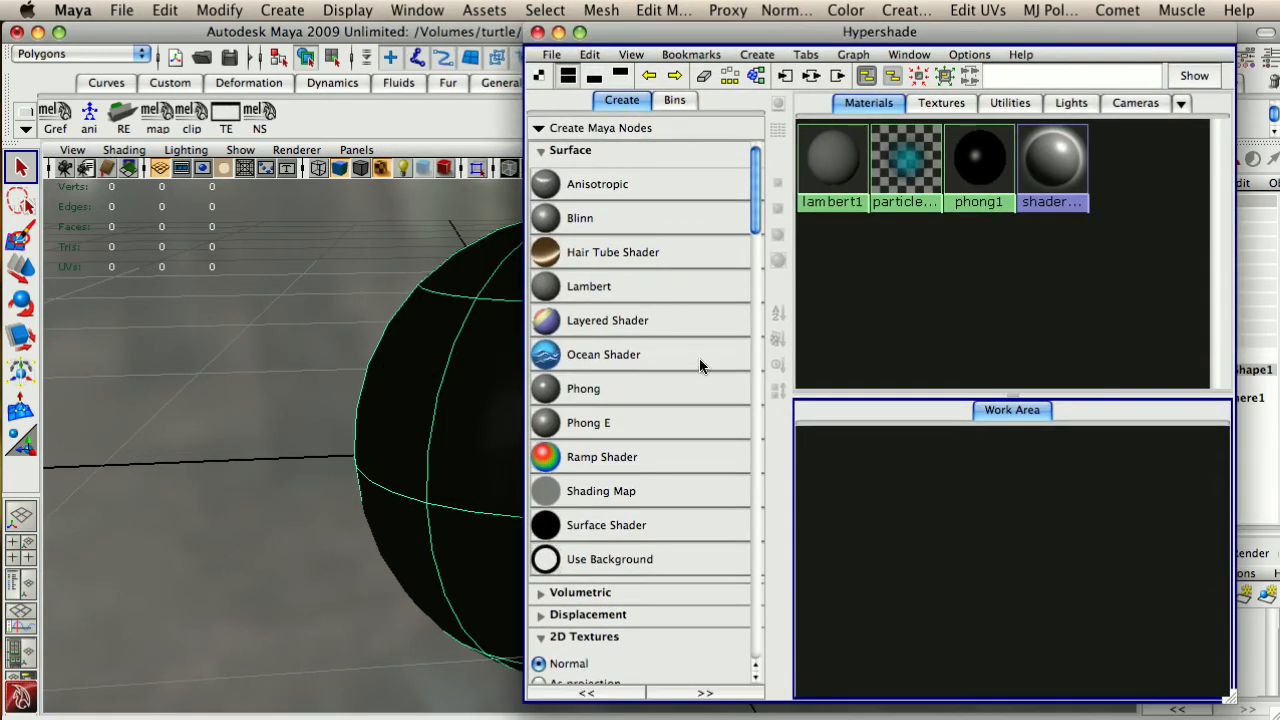
pyautogui.click(978, 165)
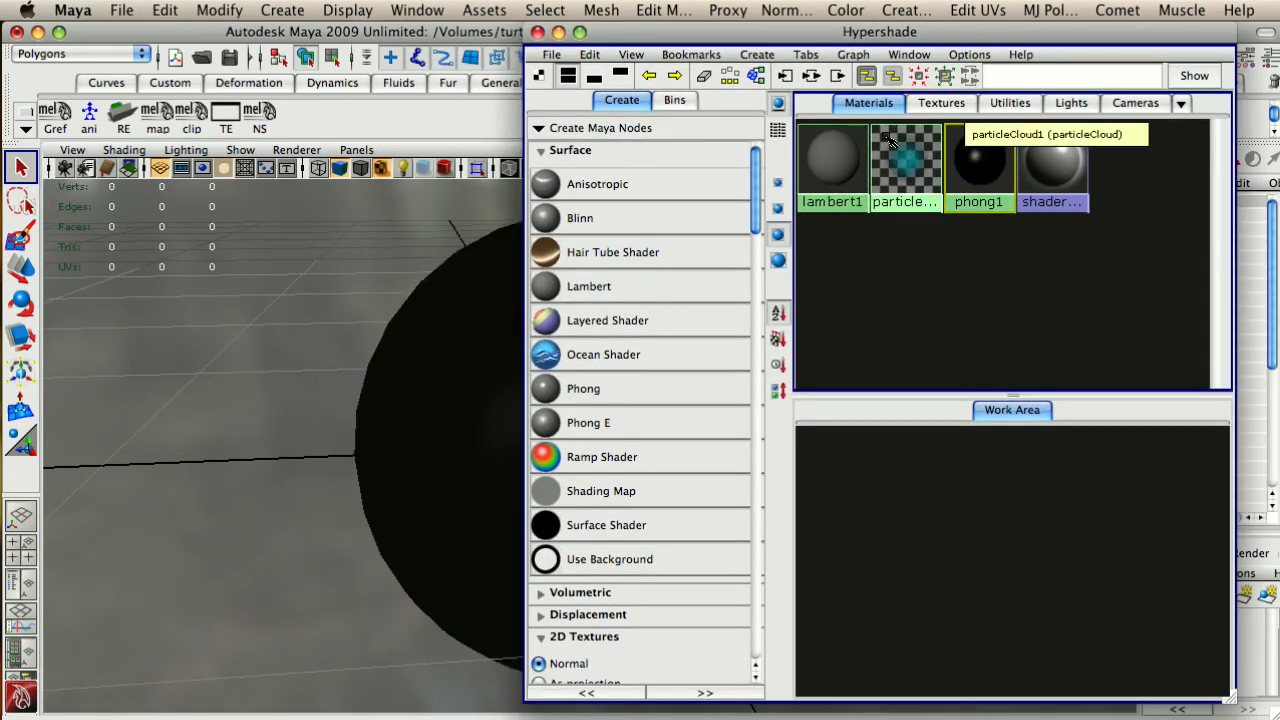
pyautogui.click(785, 75)
# Open ramp1's attributes and set the HSV value of the black color entry at position 1.000 to 0.080
pyautogui.doubleClick(952, 552)
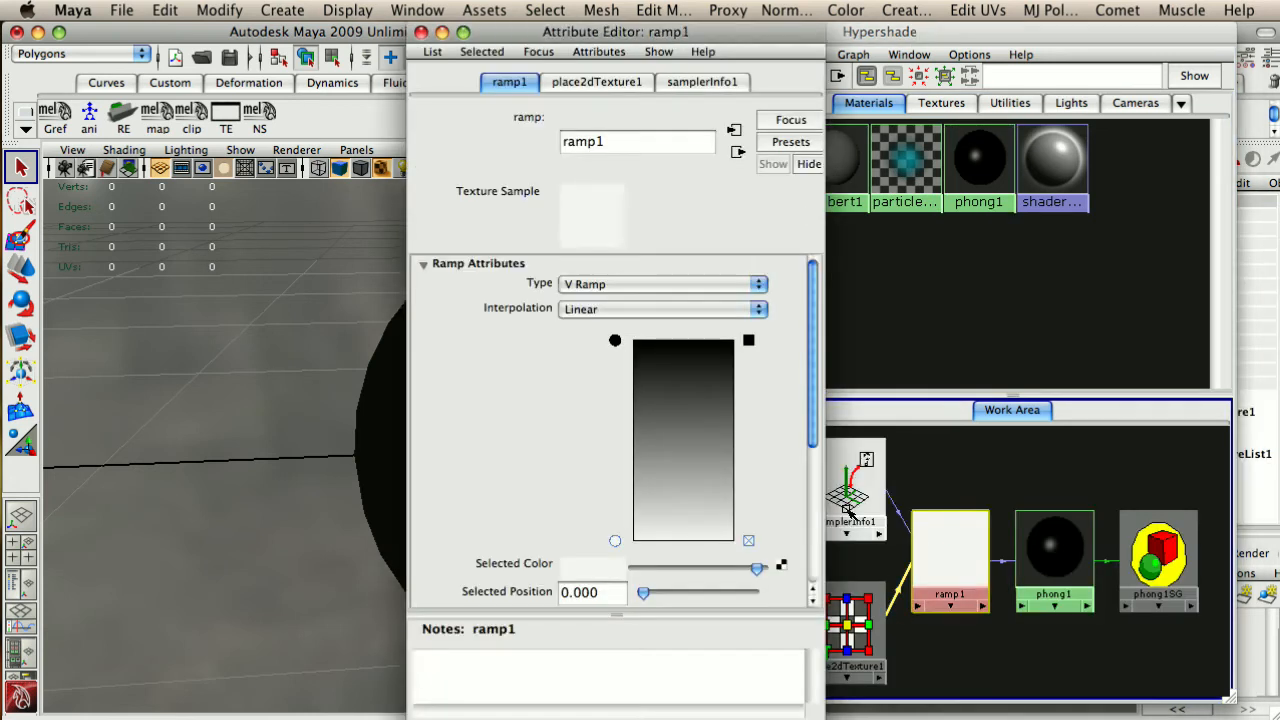
pyautogui.moveTo(590, 46); pyautogui.dragTo(313, 46)
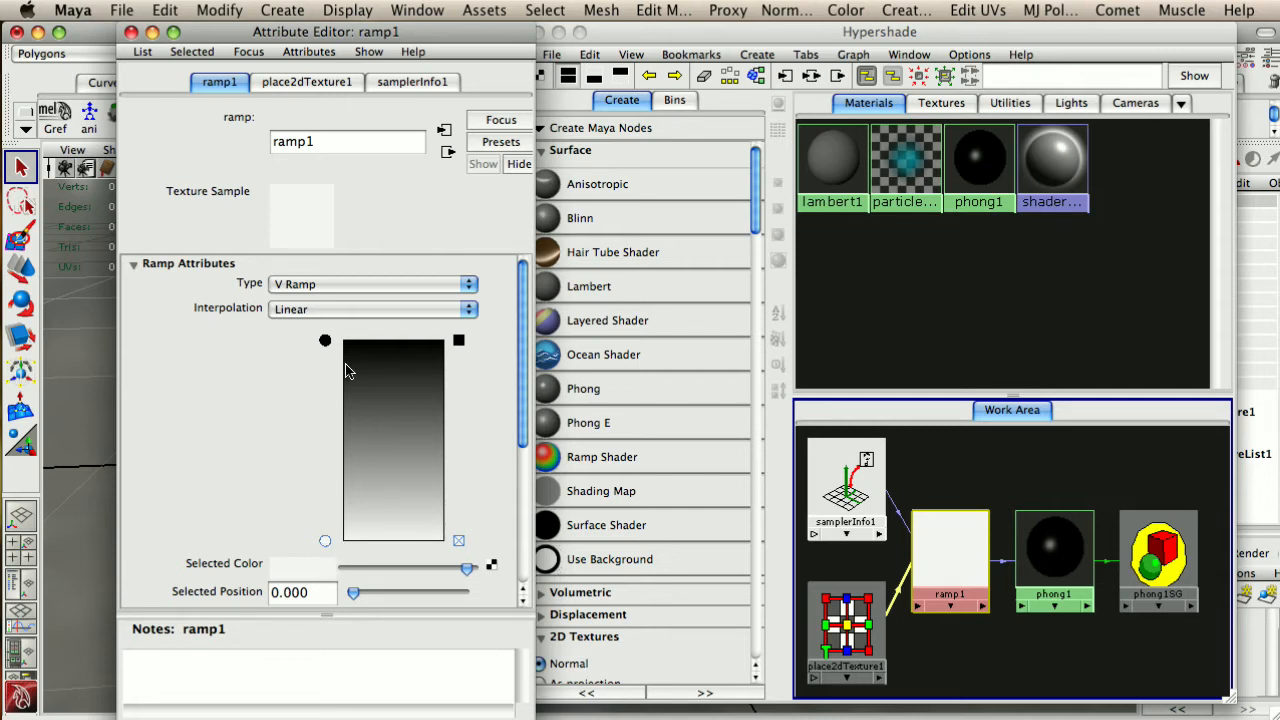
pyautogui.click(324, 341)
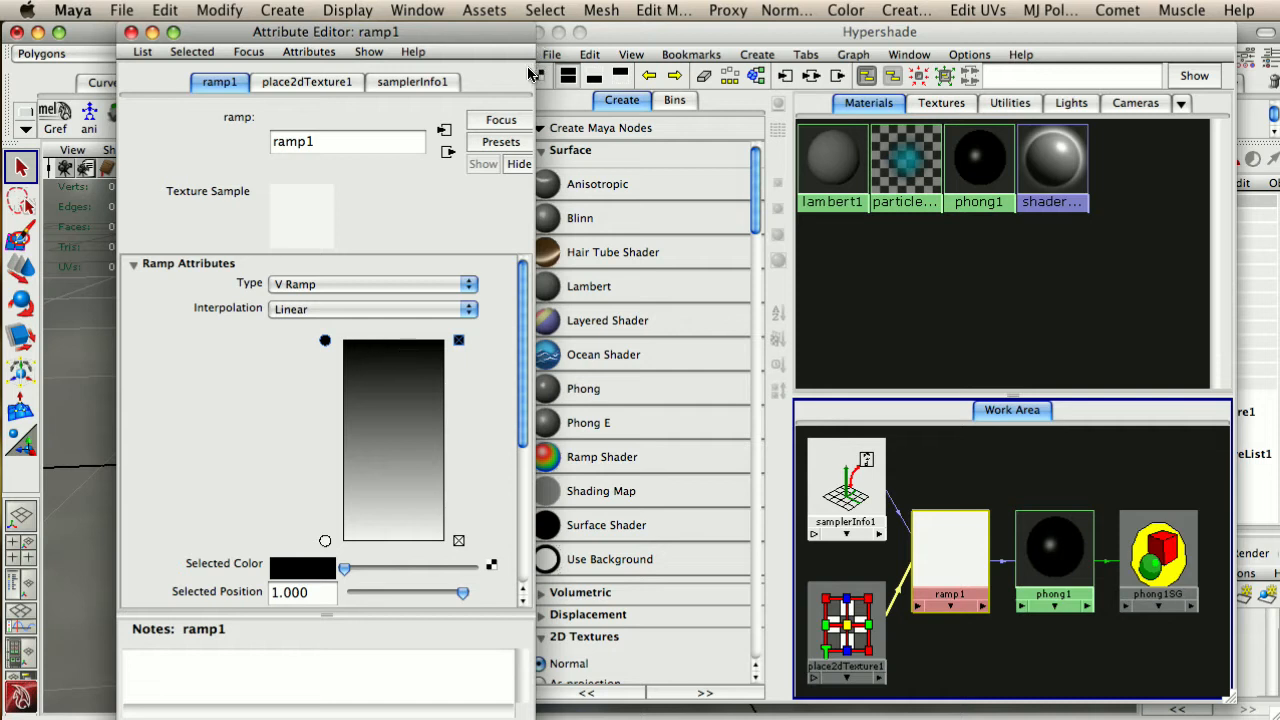
pyautogui.moveTo(462, 34); pyautogui.dragTo(413, 15)
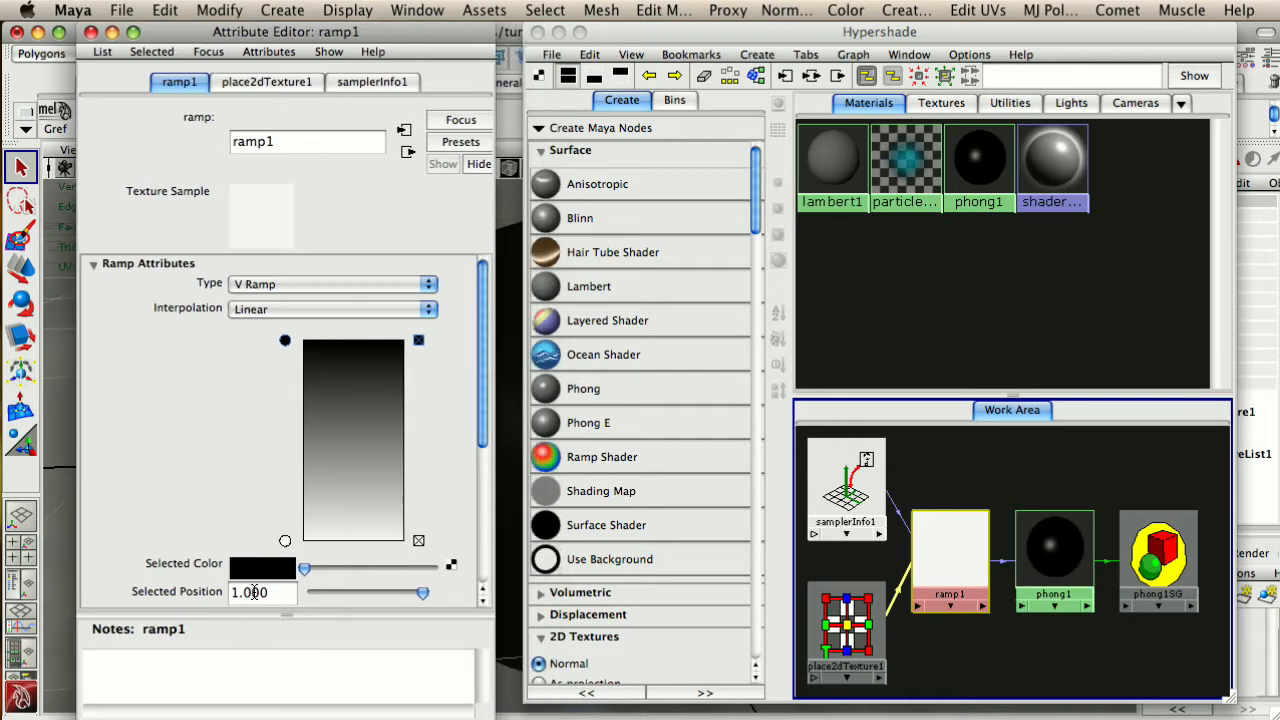
pyautogui.click(272, 574)
pyautogui.moveTo(248, 163); pyautogui.dragTo(726, 181)
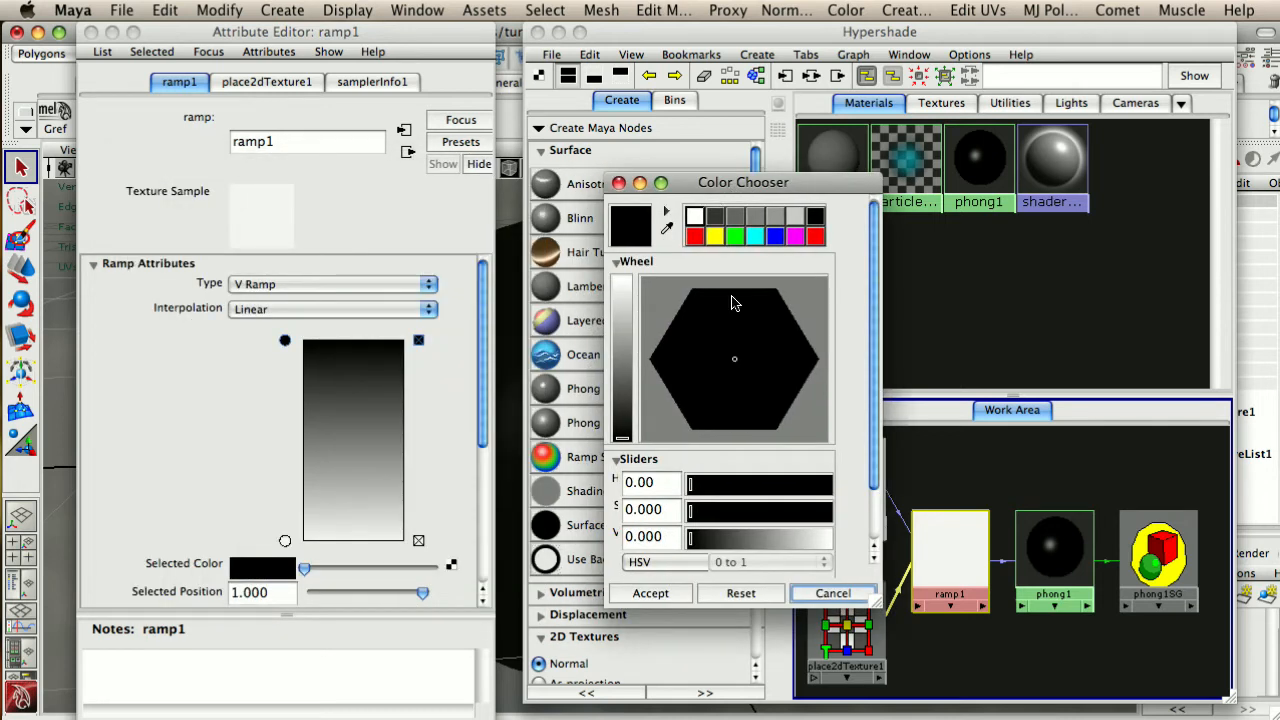
pyautogui.click(661, 540)
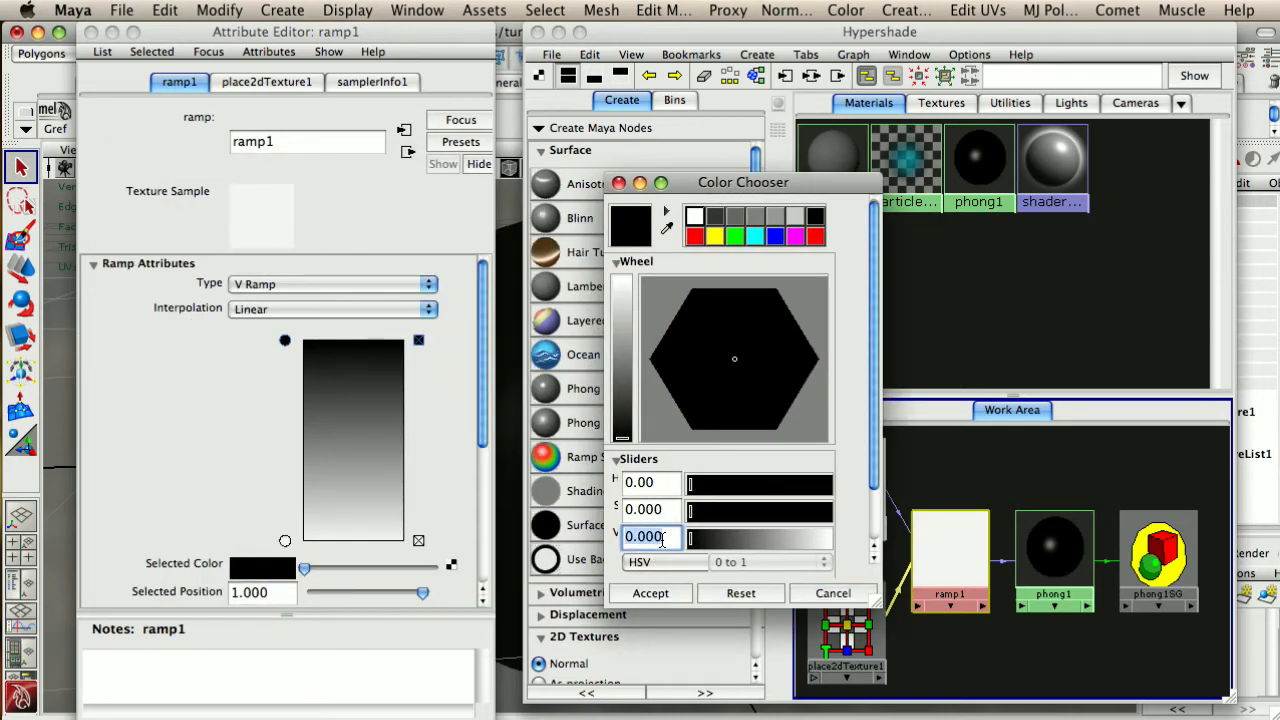
pyautogui.write('00')
pyautogui.press('Return')
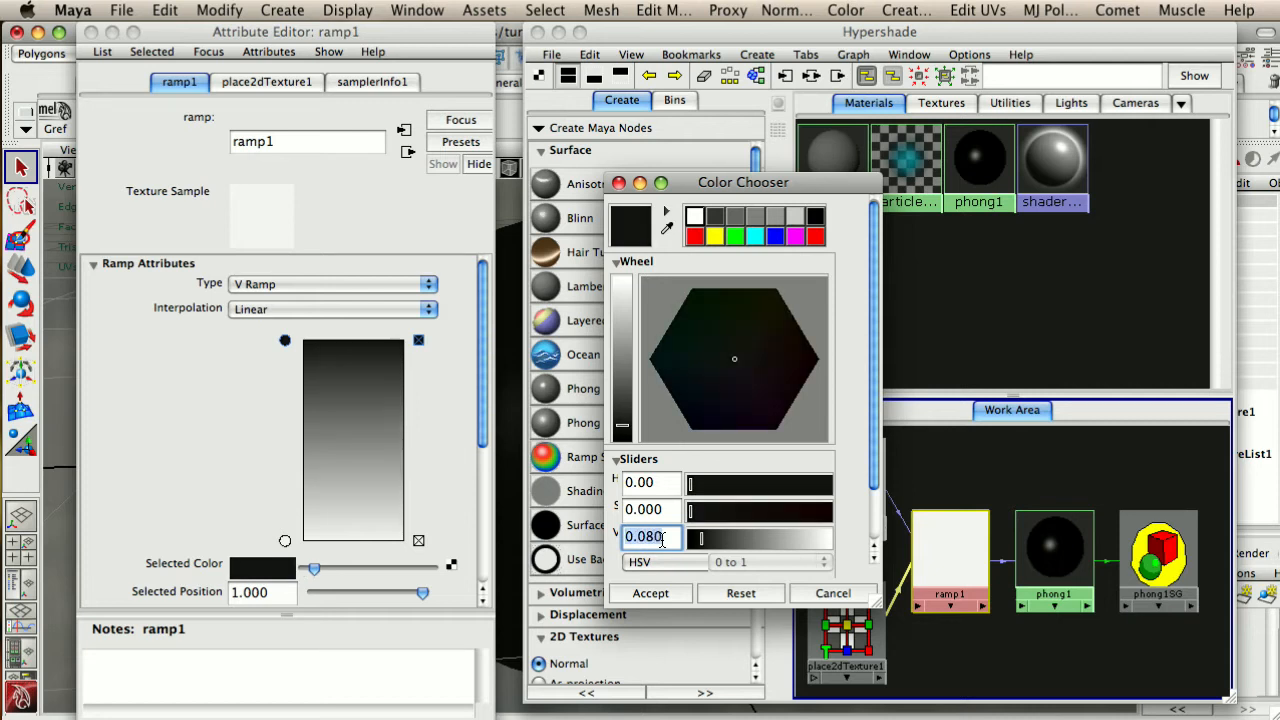
pyautogui.click(628, 596)
# Set the HSV value of ramp1's white color entry at position 0.000 to 0.9
pyautogui.click(285, 541)
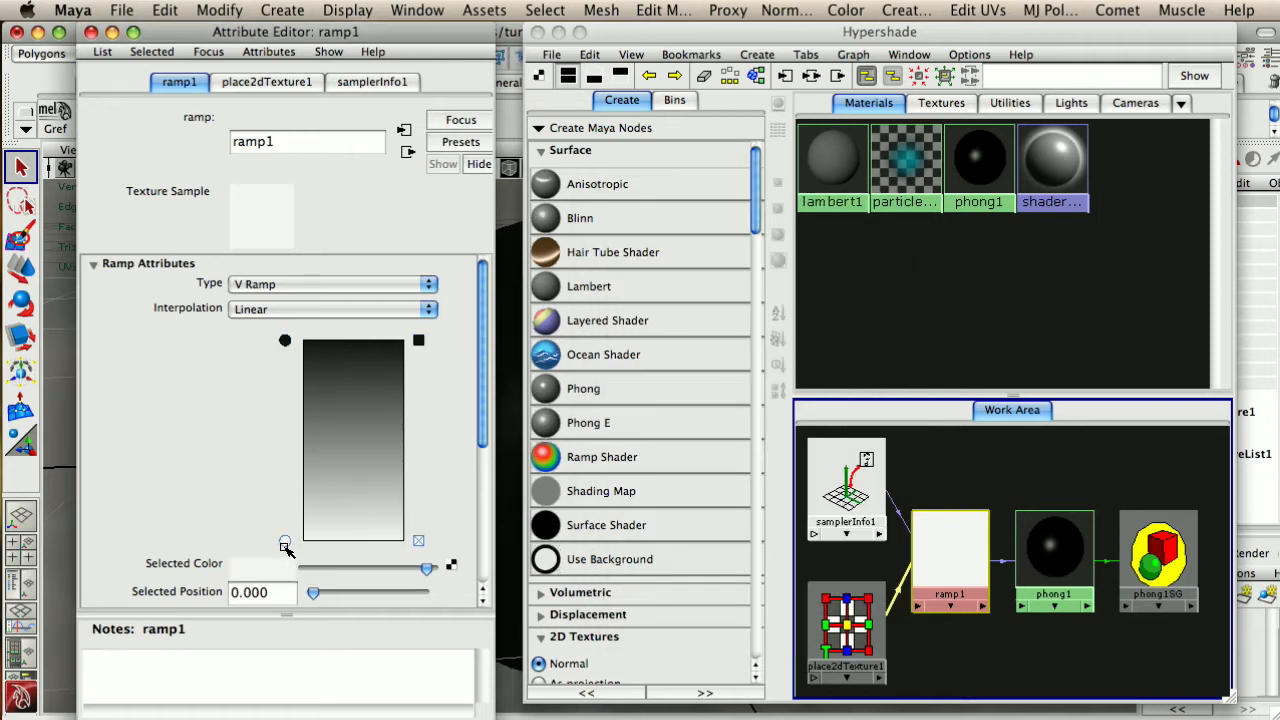
pyautogui.click(265, 566)
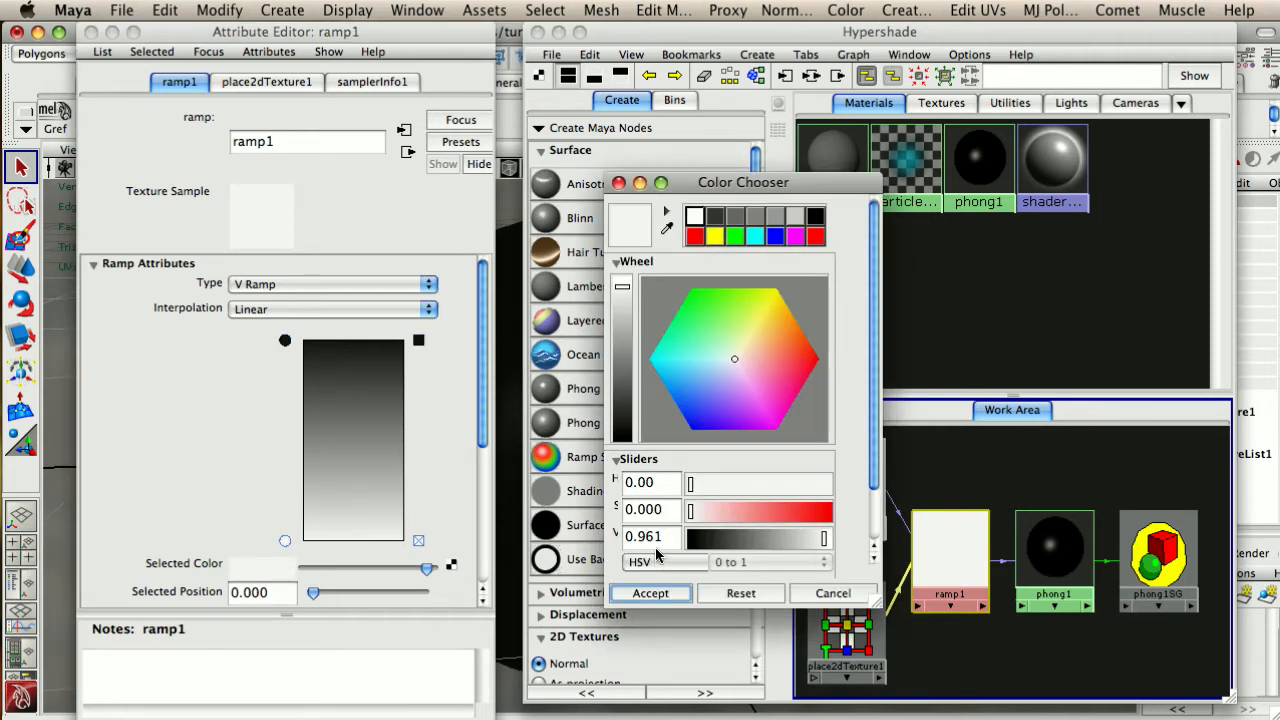
pyautogui.click(655, 538)
pyautogui.doubleClick(655, 538)
pyautogui.write('.9')
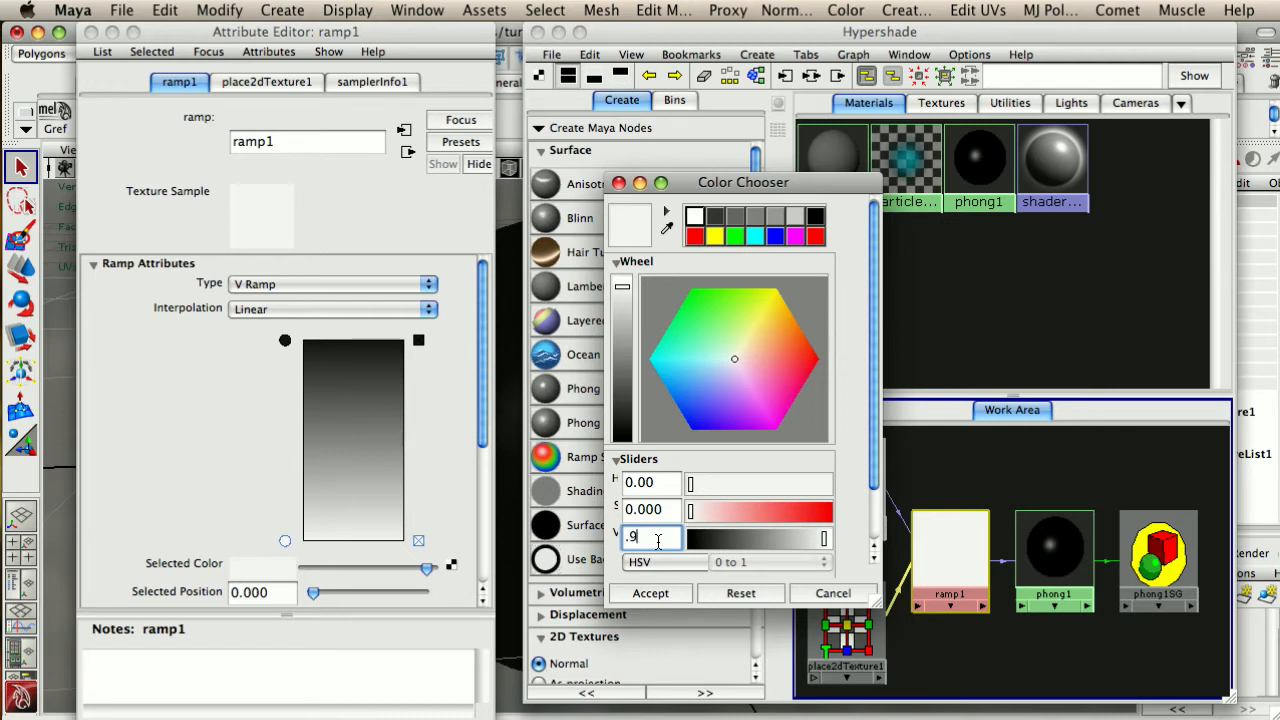
pyautogui.press('Return')
pyautogui.click(672, 598)
# Render the sphere with mental ray and place the Render View beside ramp1's attributes
pyautogui.moveTo(741, 26); pyautogui.dragTo(742, 153)
pyautogui.click(919, 60)
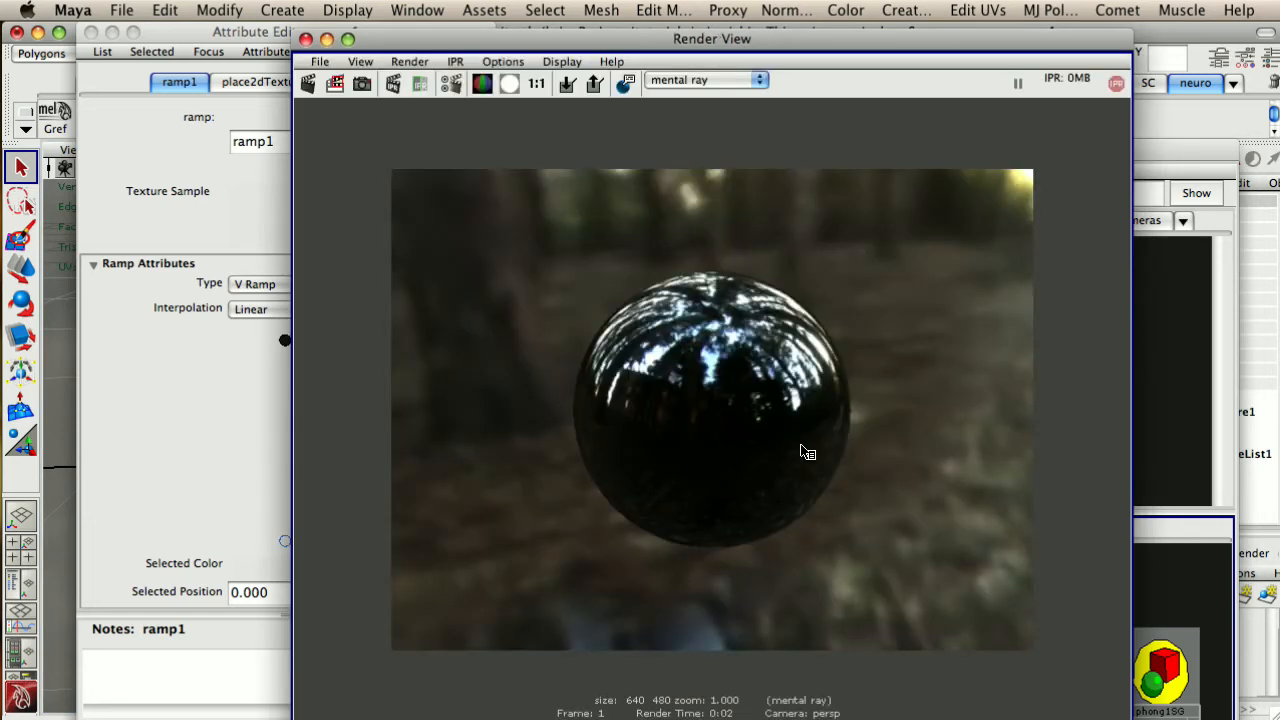
pyautogui.moveTo(558, 44); pyautogui.dragTo(704, 8)
pyautogui.moveTo(328, 26); pyautogui.dragTo(283, 25)
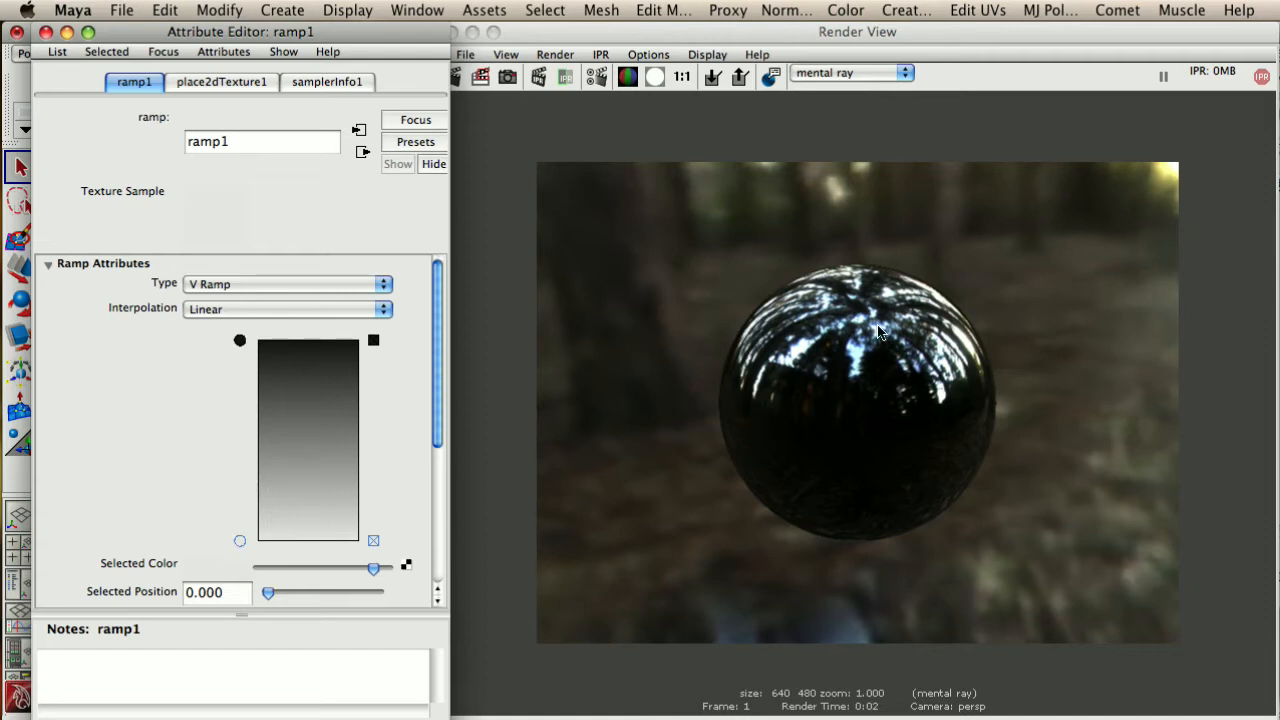
# Darken ramp1's white color entry at position 0.000 to mid grey and re-render the sphere
pyautogui.moveTo(280, 566); pyautogui.dragTo(321, 567)
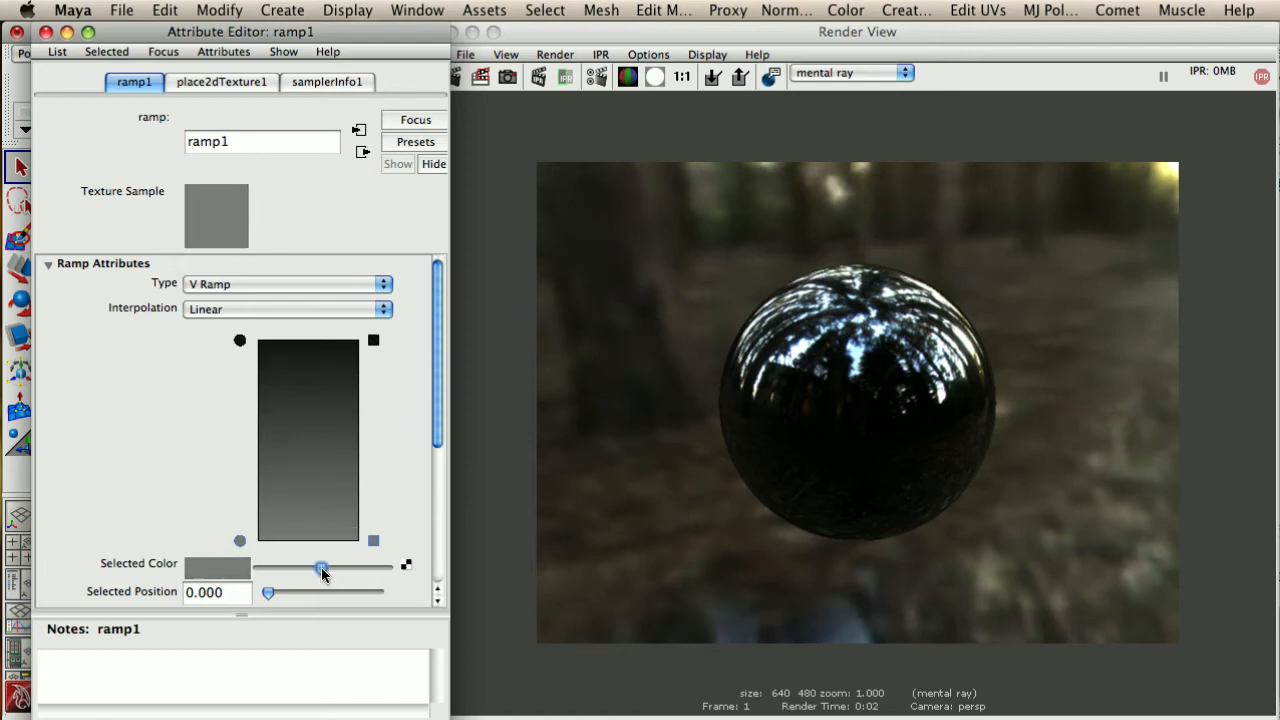
pyautogui.click(467, 80)
pyautogui.click(466, 79)
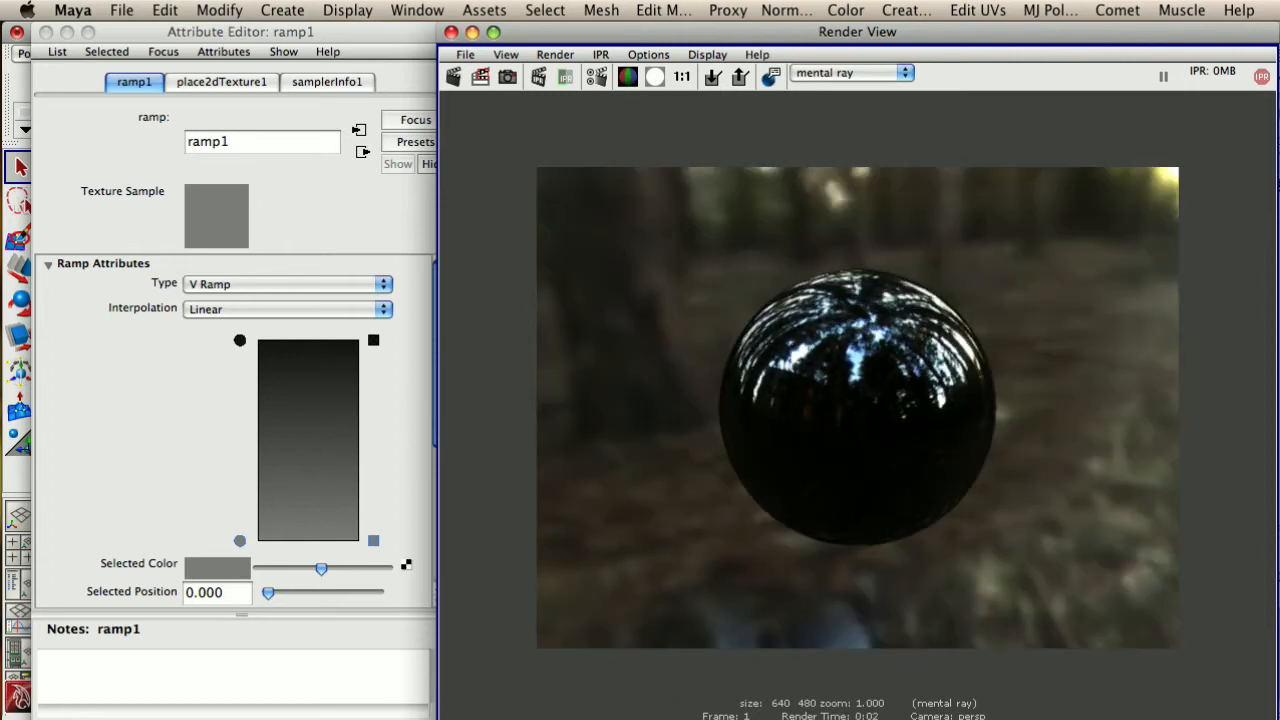
# Swap ramp1's black and grey entries, brighten the grey one at position 1.000 to near white, and re-render
pyautogui.moveTo(240, 341)
pyautogui.mouseDown()
pyautogui.moveTo(240, 542)
pyautogui.moveTo(240, 369)
pyautogui.moveTo(240, 457)
pyautogui.mouseUp()
pyautogui.moveTo(240, 540); pyautogui.dragTo(265, 340)
pyautogui.moveTo(238, 457); pyautogui.dragTo(240, 541)
pyautogui.click(236, 344)
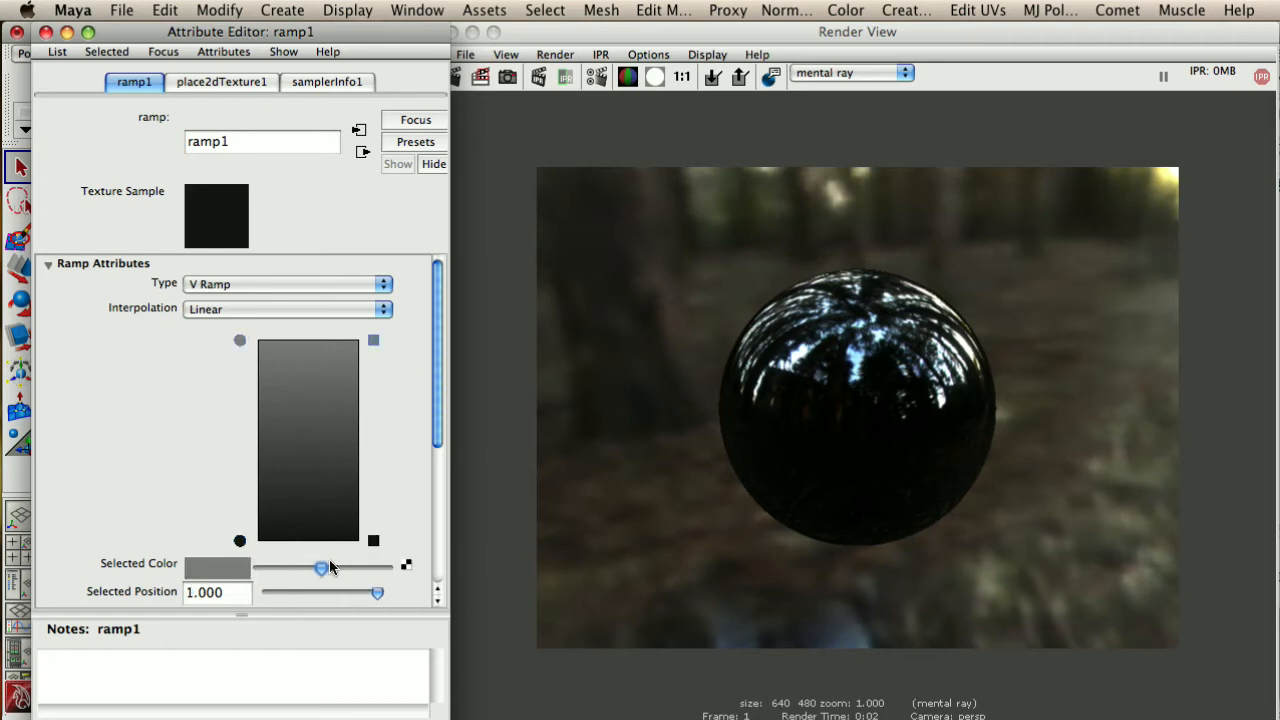
pyautogui.moveTo(320, 567); pyautogui.dragTo(381, 567)
pyautogui.click(480, 46)
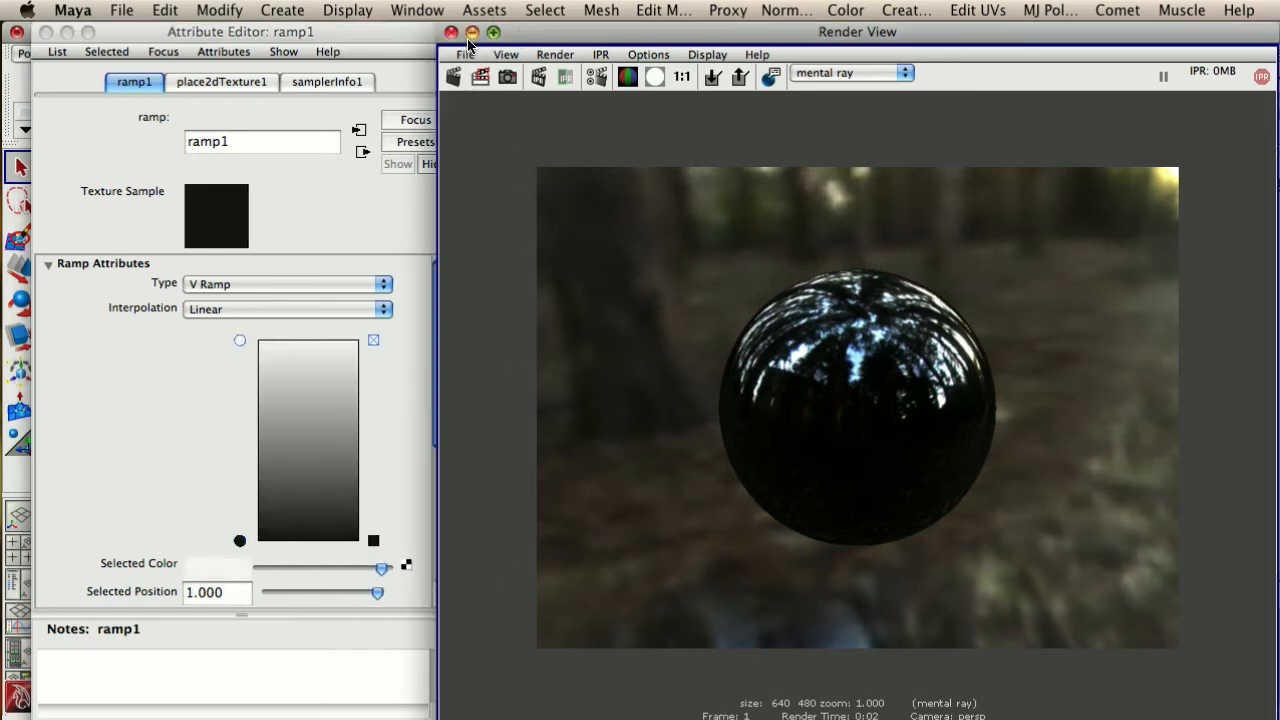
pyautogui.click(453, 77)
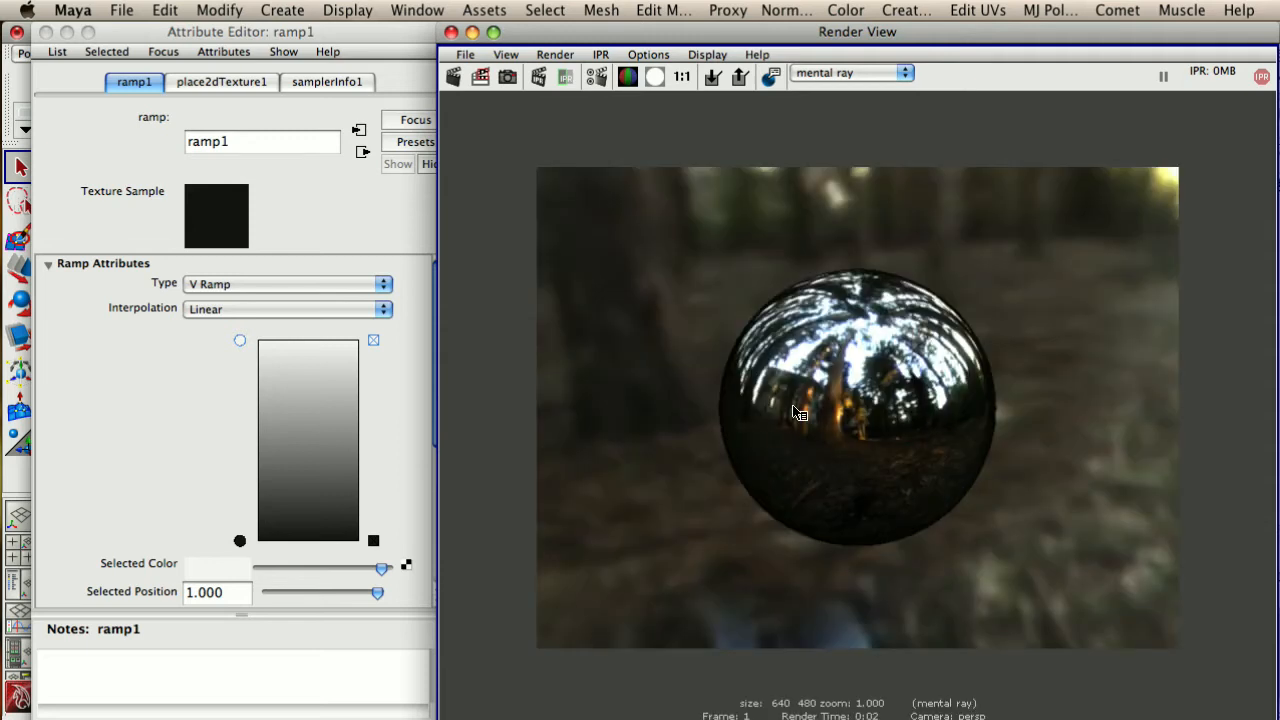
# Swap ramp1's entries back with the black one at position 1.000, lighten it to dark grey, and re-render
pyautogui.click(239, 347)
pyautogui.moveTo(243, 345); pyautogui.dragTo(242, 466)
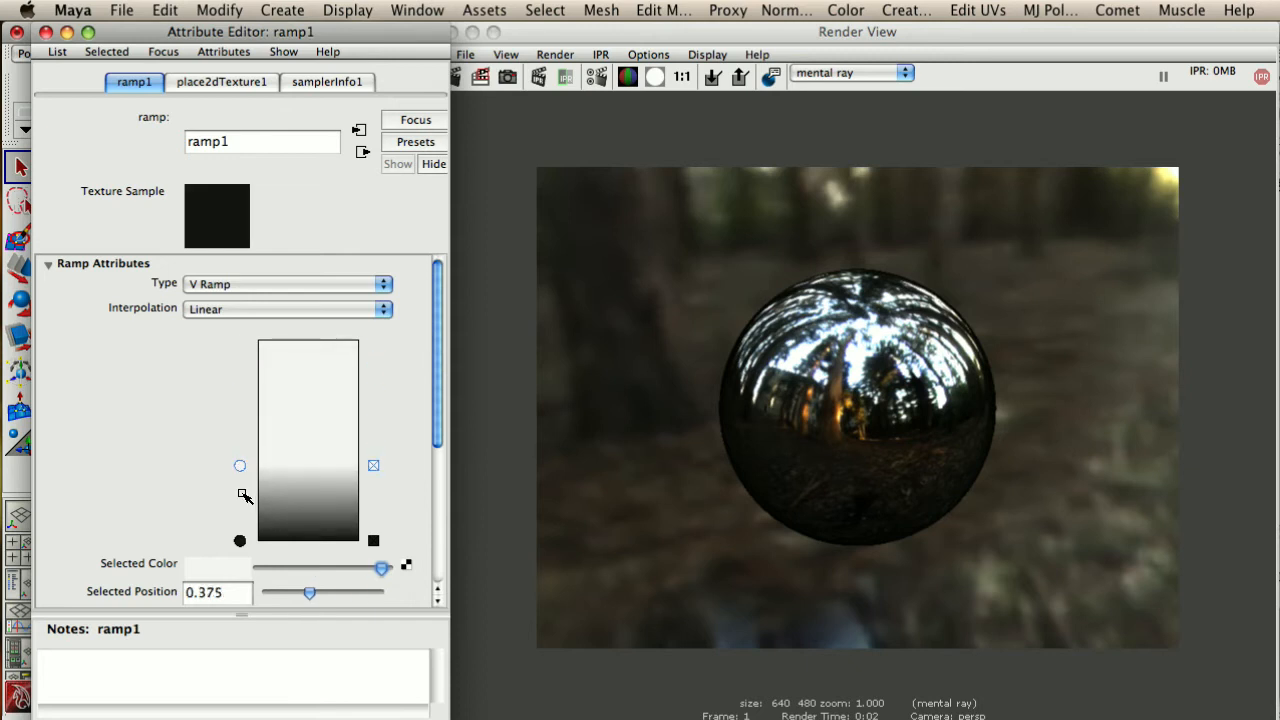
pyautogui.moveTo(240, 540); pyautogui.dragTo(240, 340)
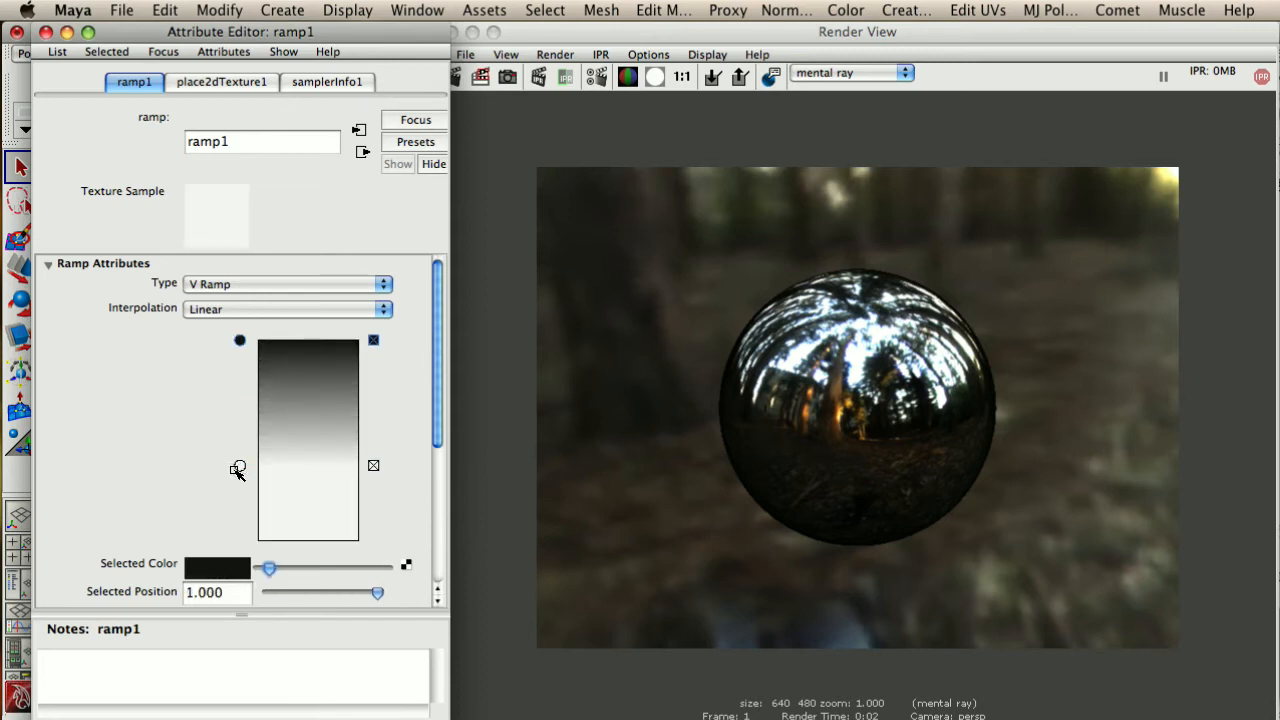
pyautogui.moveTo(240, 466); pyautogui.dragTo(303, 571)
pyautogui.click(239, 341)
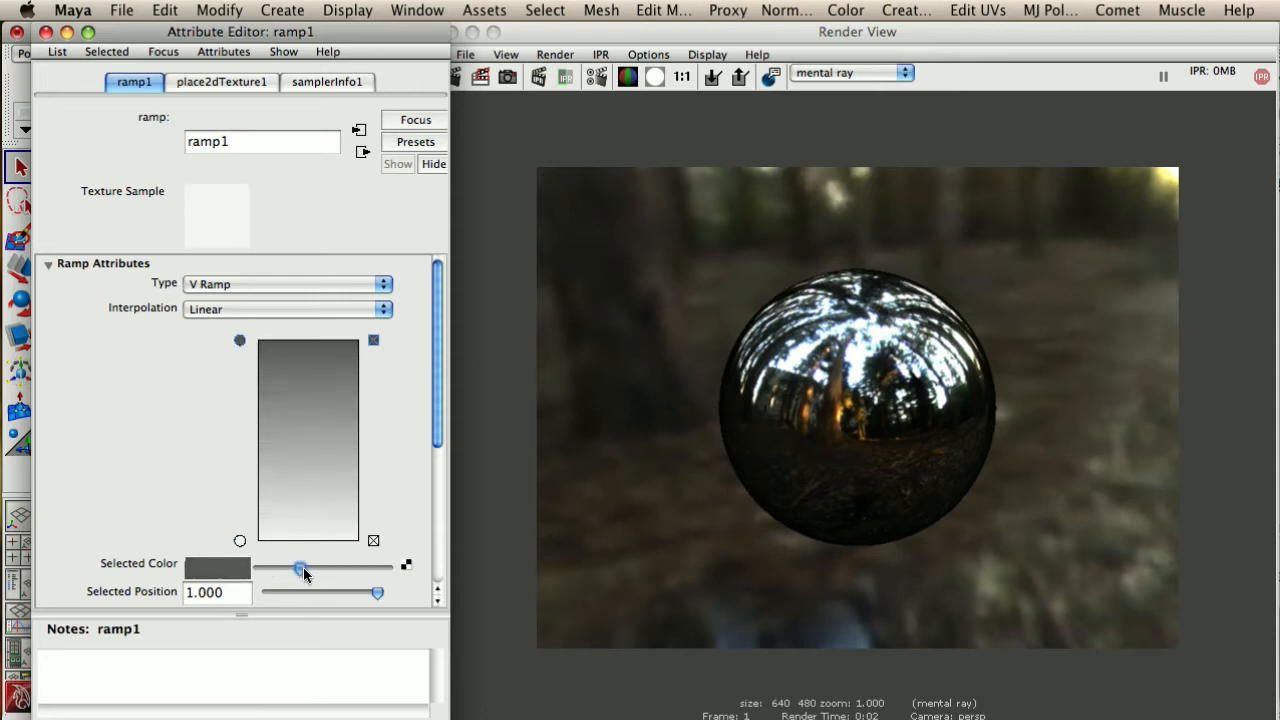
pyautogui.click(458, 78)
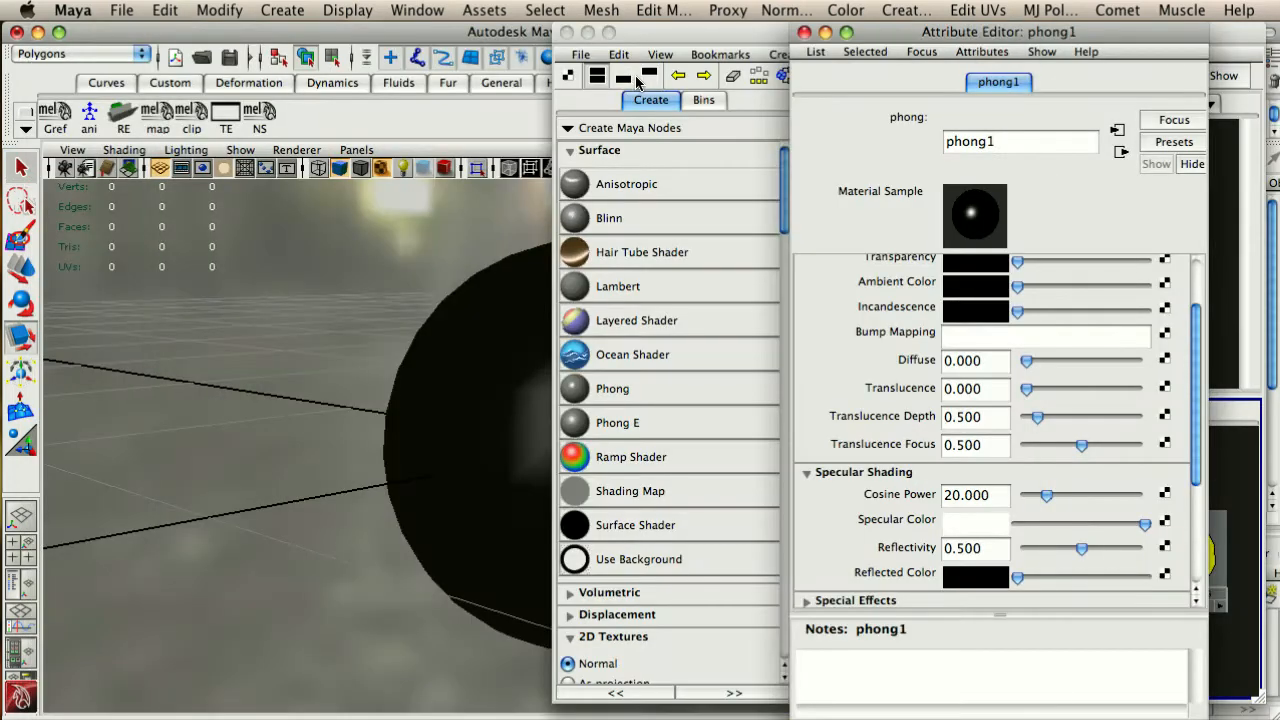
# Close the Hypershade and phong1's attributes, and open the scene file audi_v01.ma
pyautogui.click(567, 32)
pyautogui.click(804, 32)
pyautogui.click(218, 10)
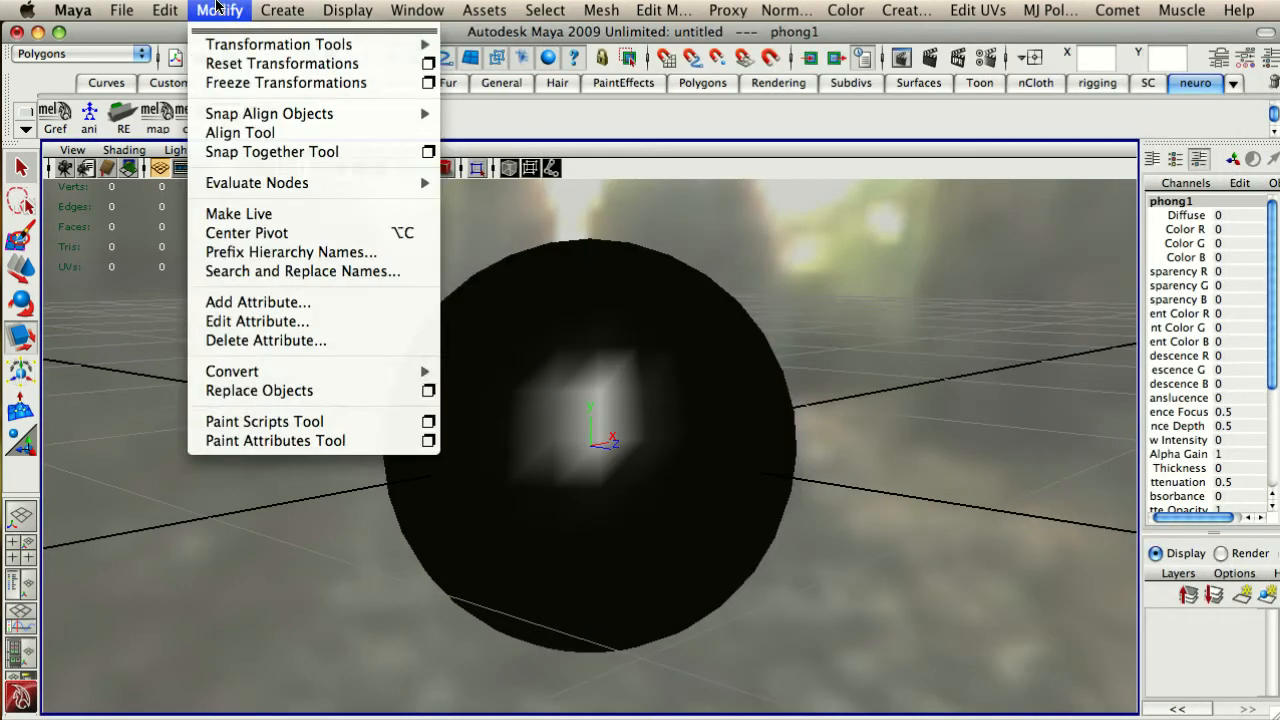
pyautogui.moveTo(122, 10)
pyautogui.click(160, 63)
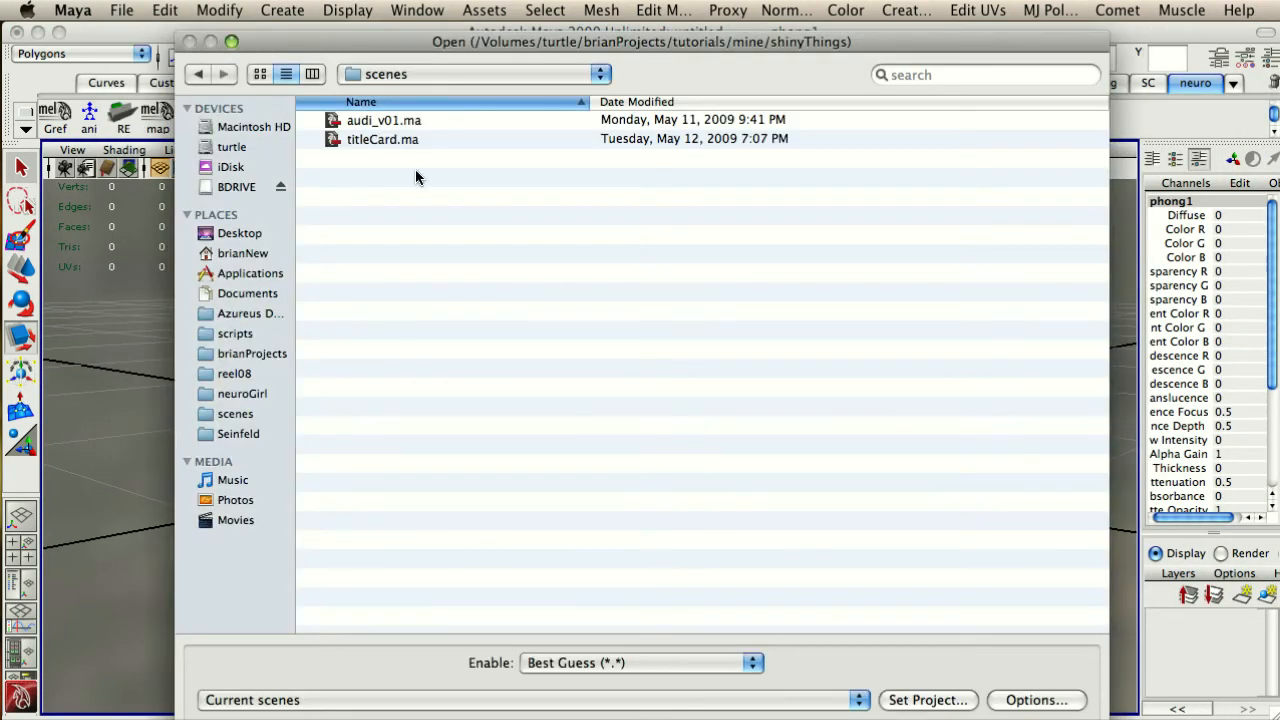
pyautogui.doubleClick(405, 122)
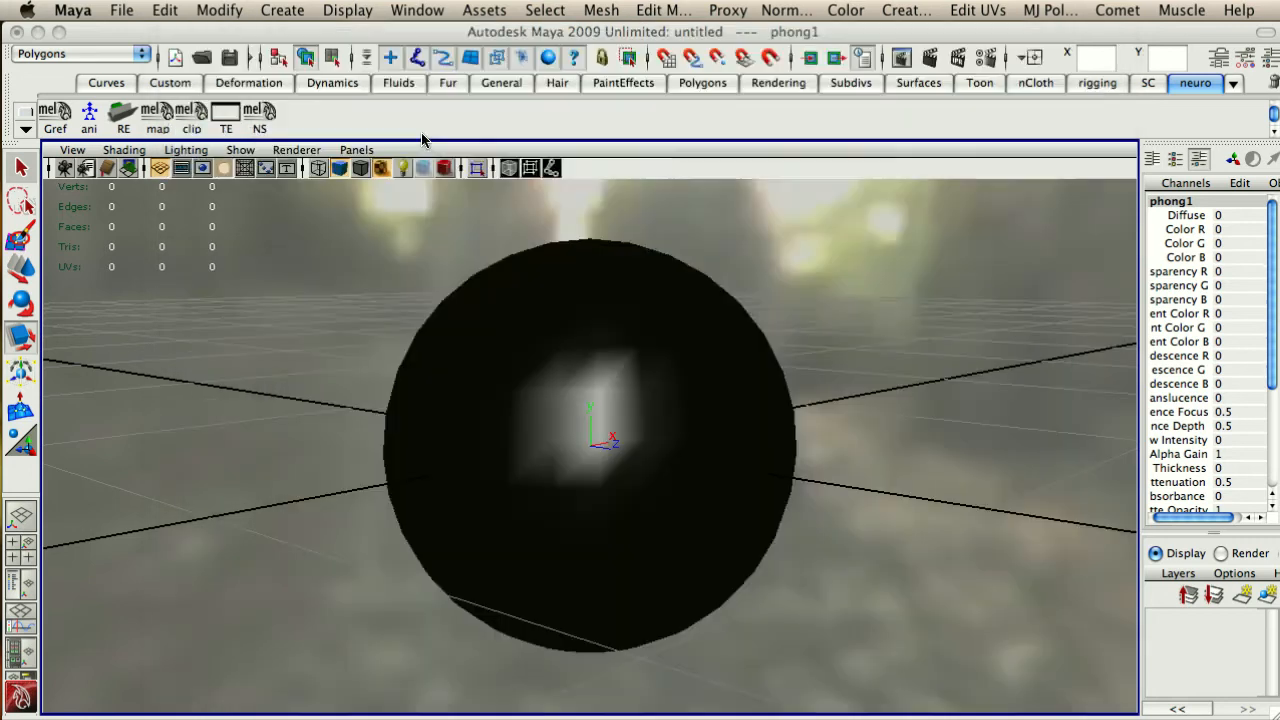
pyautogui.click(548, 266)
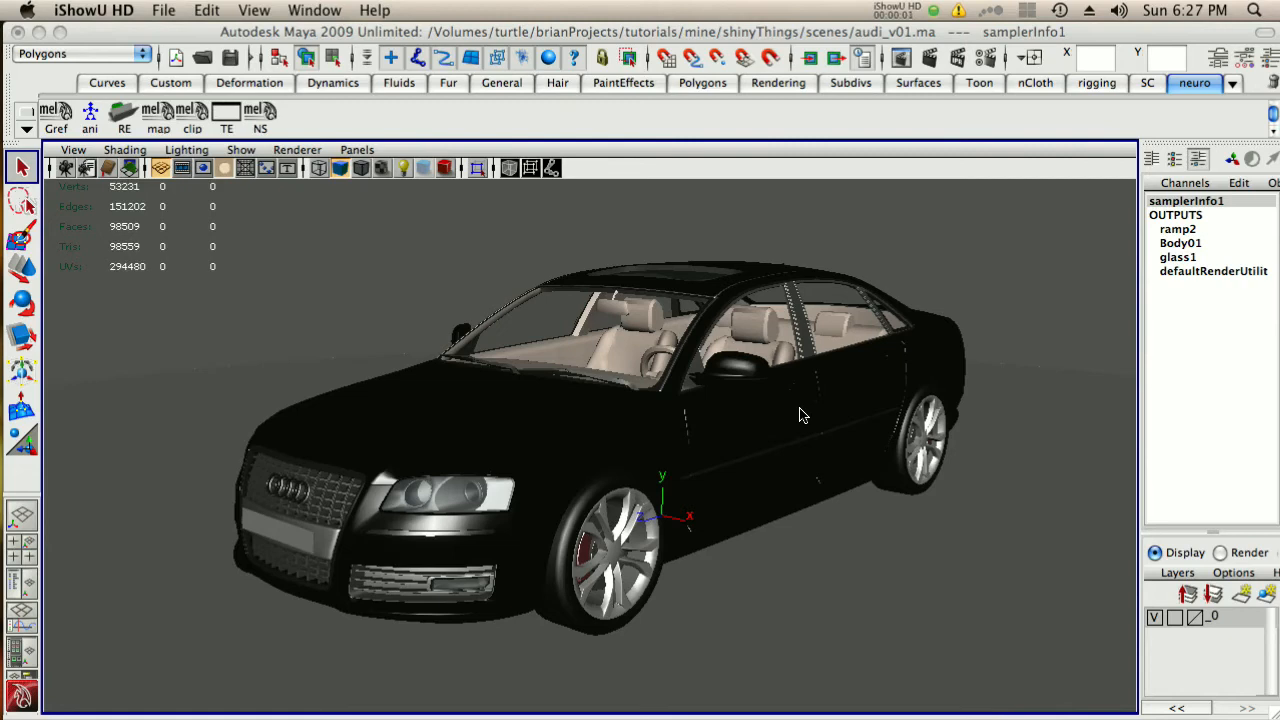
# View the Audi model from a slightly higher angle and open the Hypershade to show its materials
pyautogui.keyDown('alt'); pyautogui.moveTo(552, 484); pyautogui.dragTo(588, 430); pyautogui.keyUp('alt')
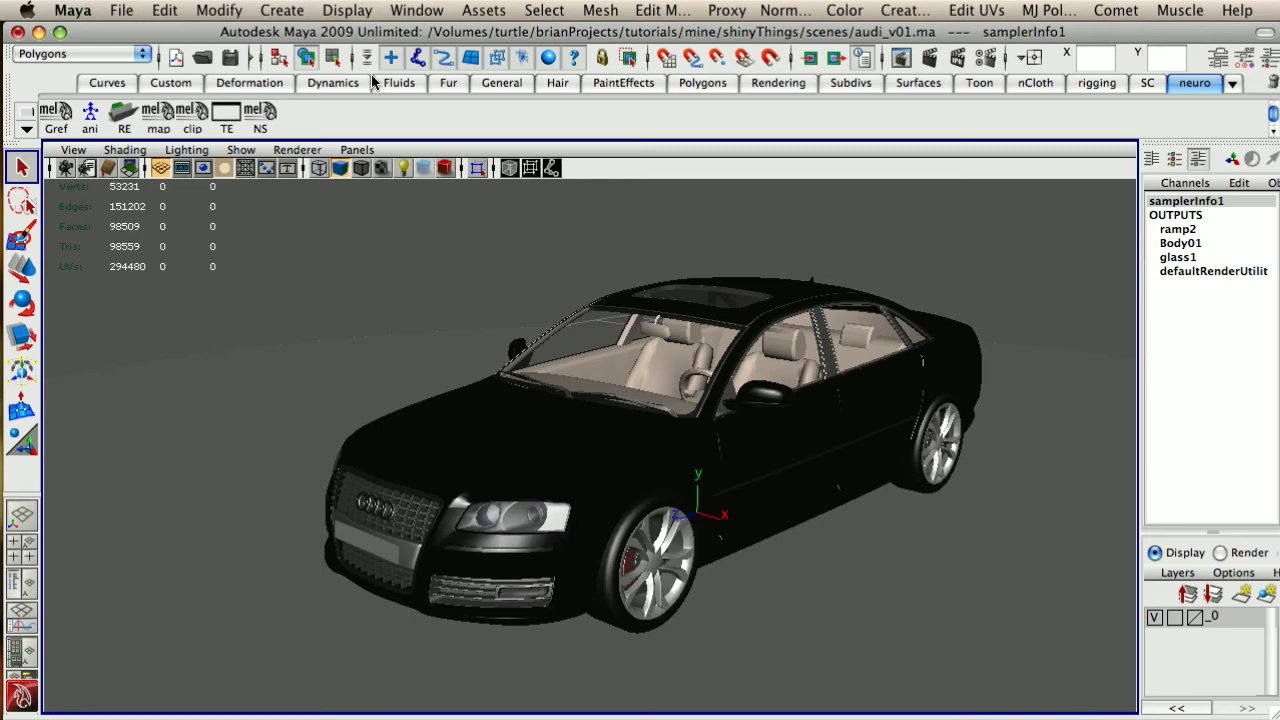
pyautogui.click(417, 10)
pyautogui.moveTo(424, 56)
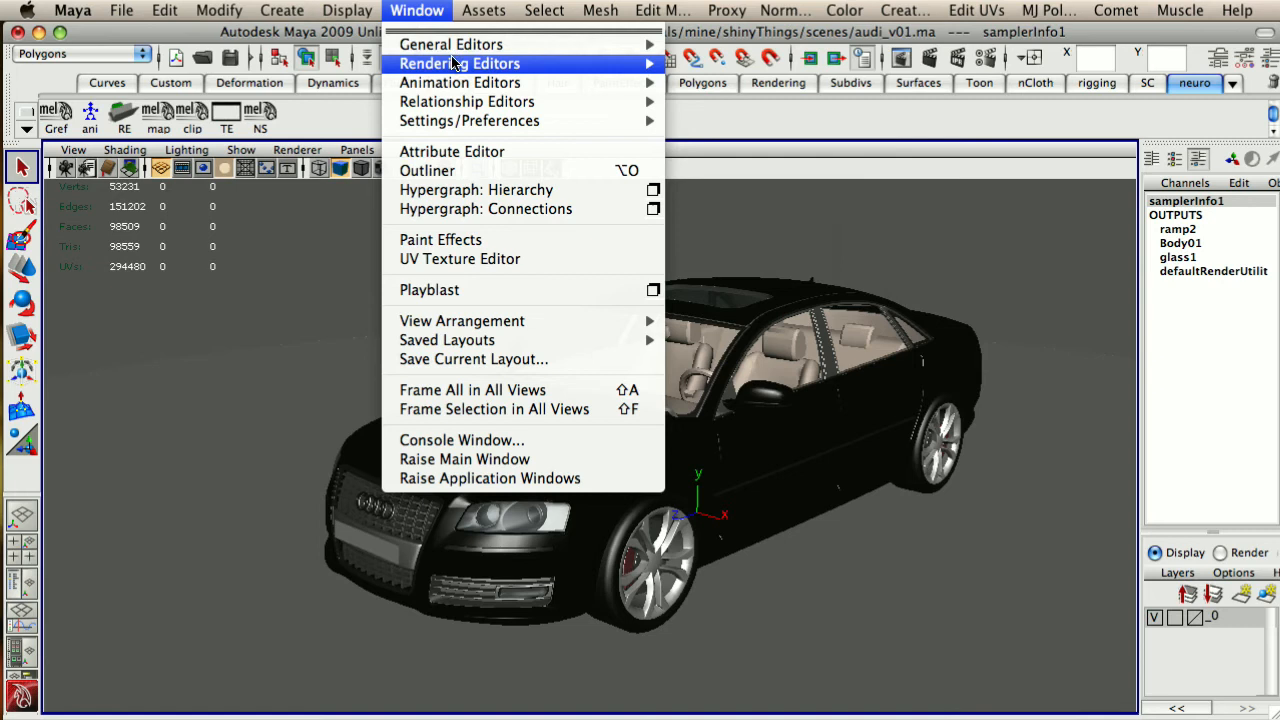
pyautogui.click(778, 112)
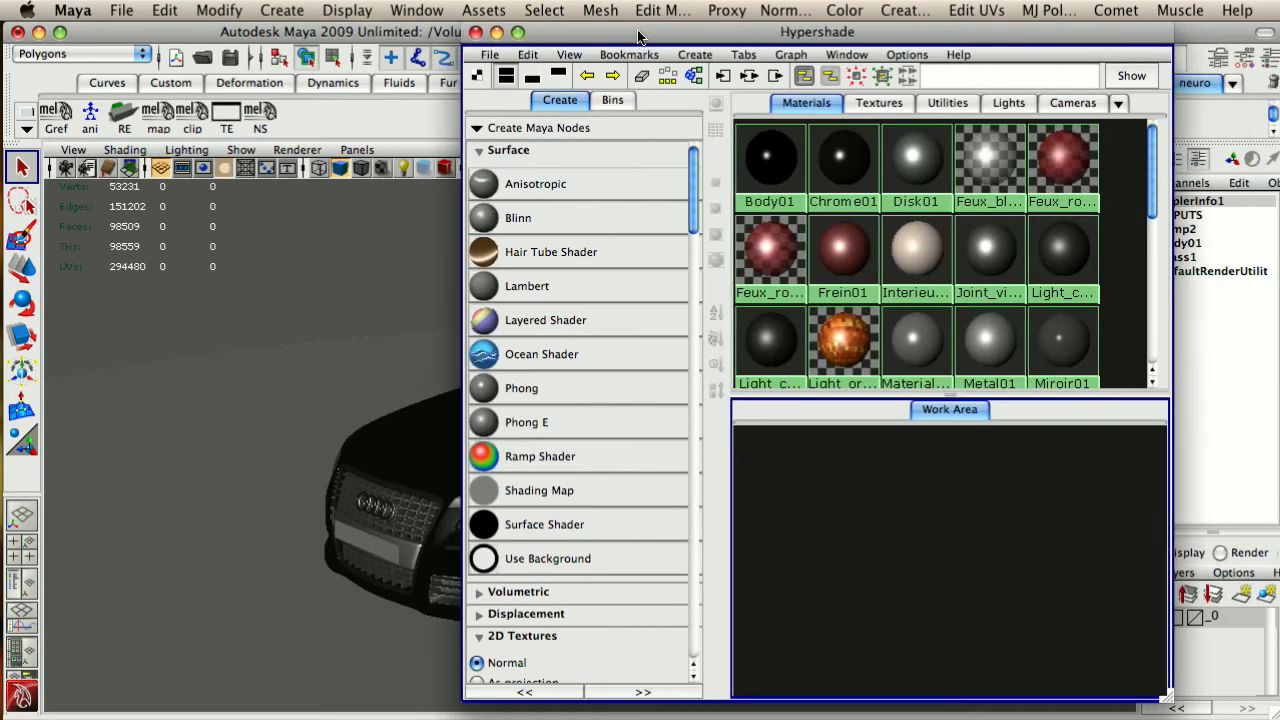
# Browse the Audi scene's materials in the Hypershade and view the whole car beside them
pyautogui.scroll(-5, 1015, 308)
pyautogui.scroll(3, 1018, 308)
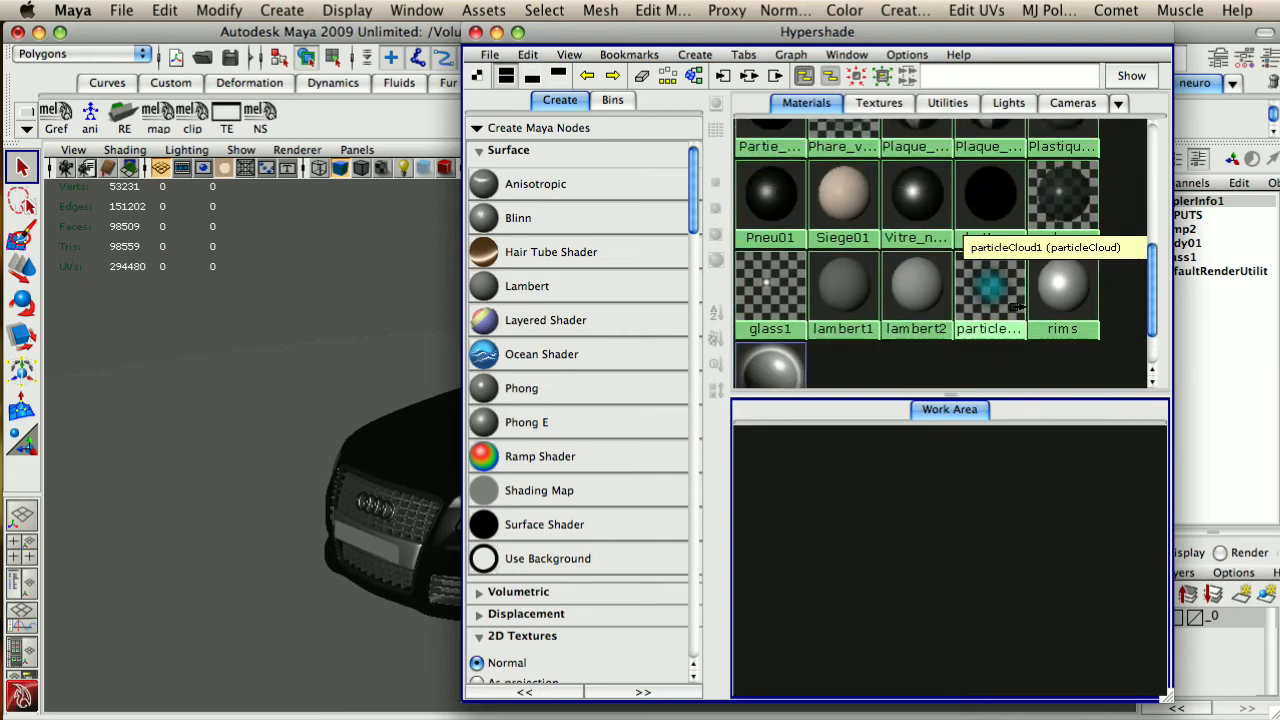
pyautogui.scroll(4, 1018, 307)
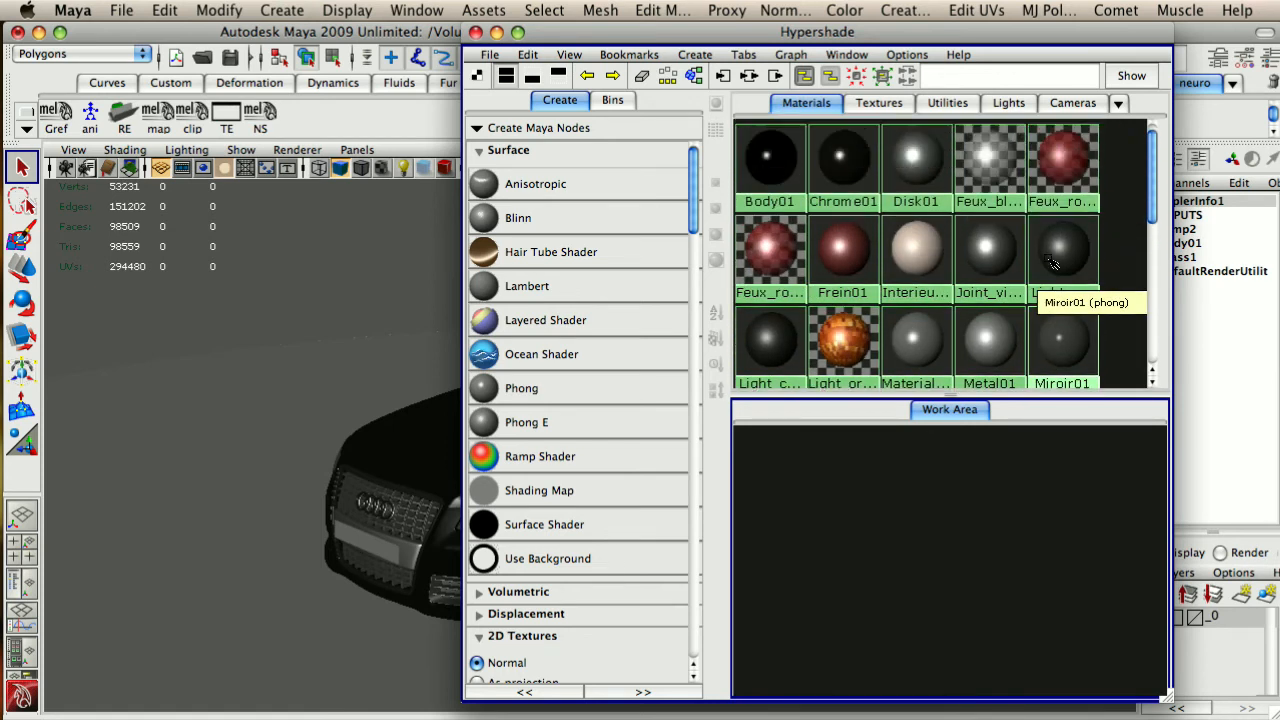
pyautogui.moveTo(585, 30); pyautogui.dragTo(572, 30)
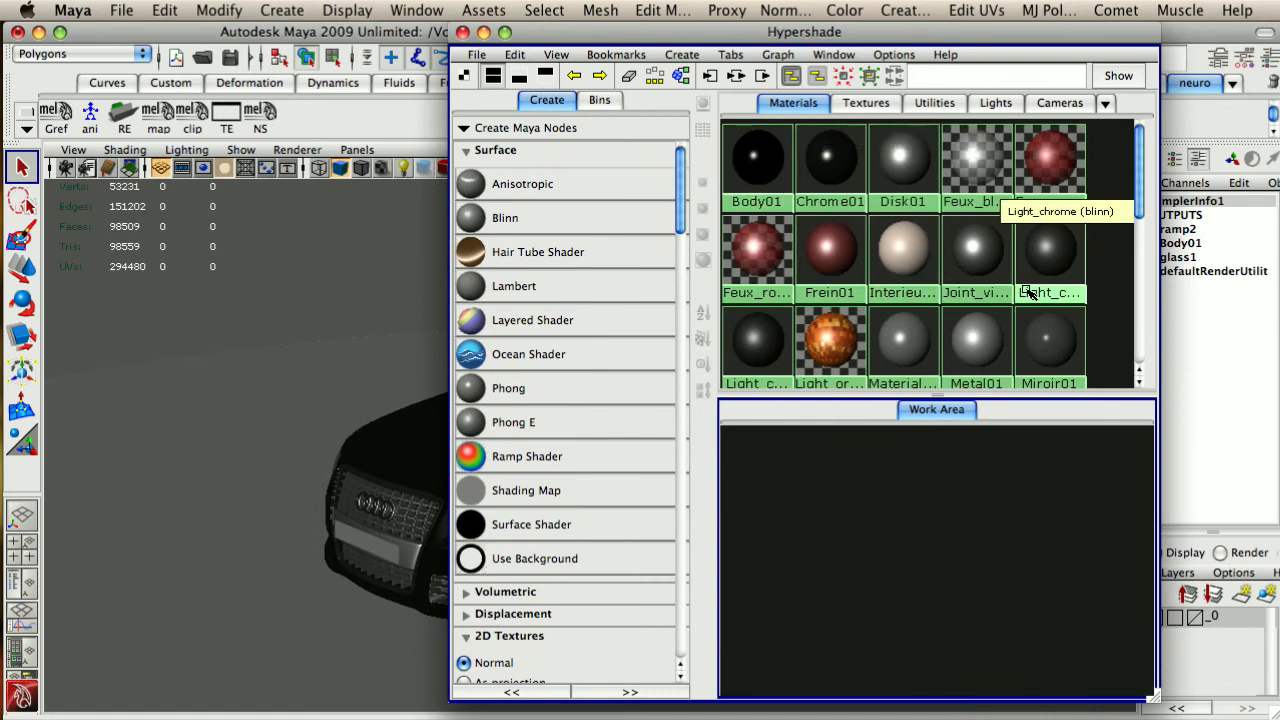
pyautogui.moveTo(676, 38); pyautogui.dragTo(1044, 38)
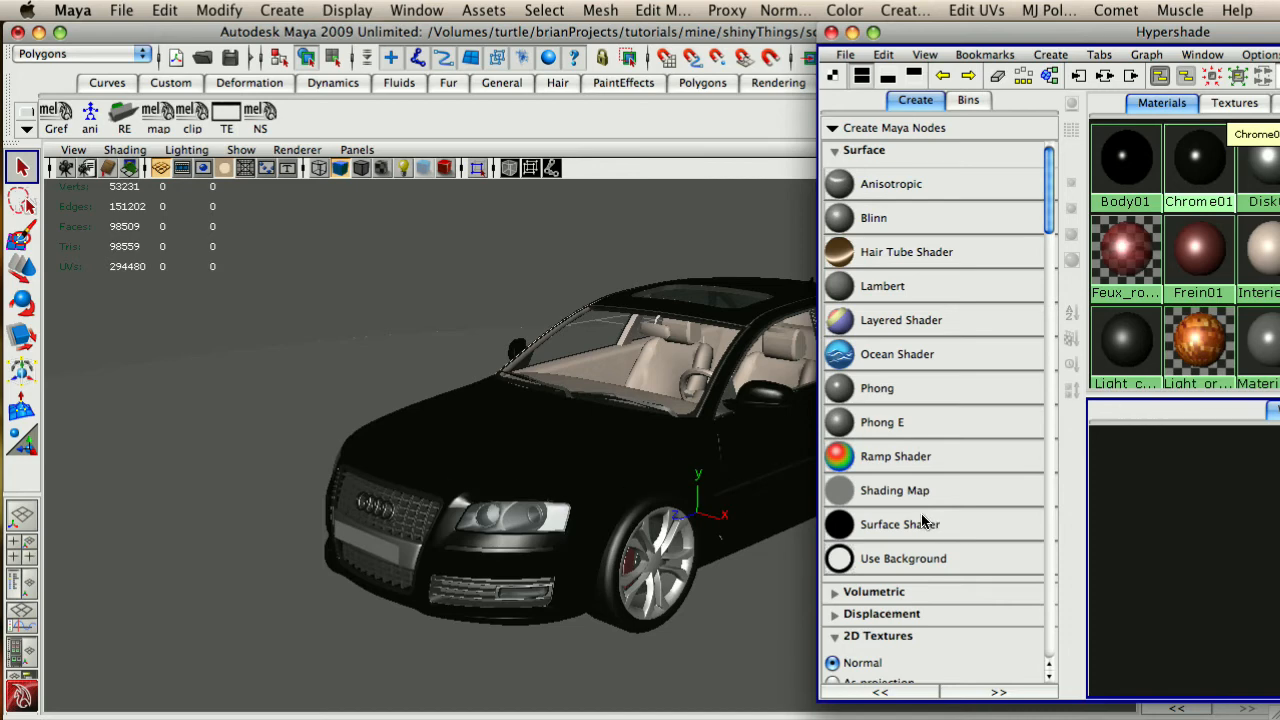
pyautogui.keyDown('alt'); pyautogui.moveTo(673, 481); pyautogui.dragTo(640, 435); pyautogui.keyUp('alt')
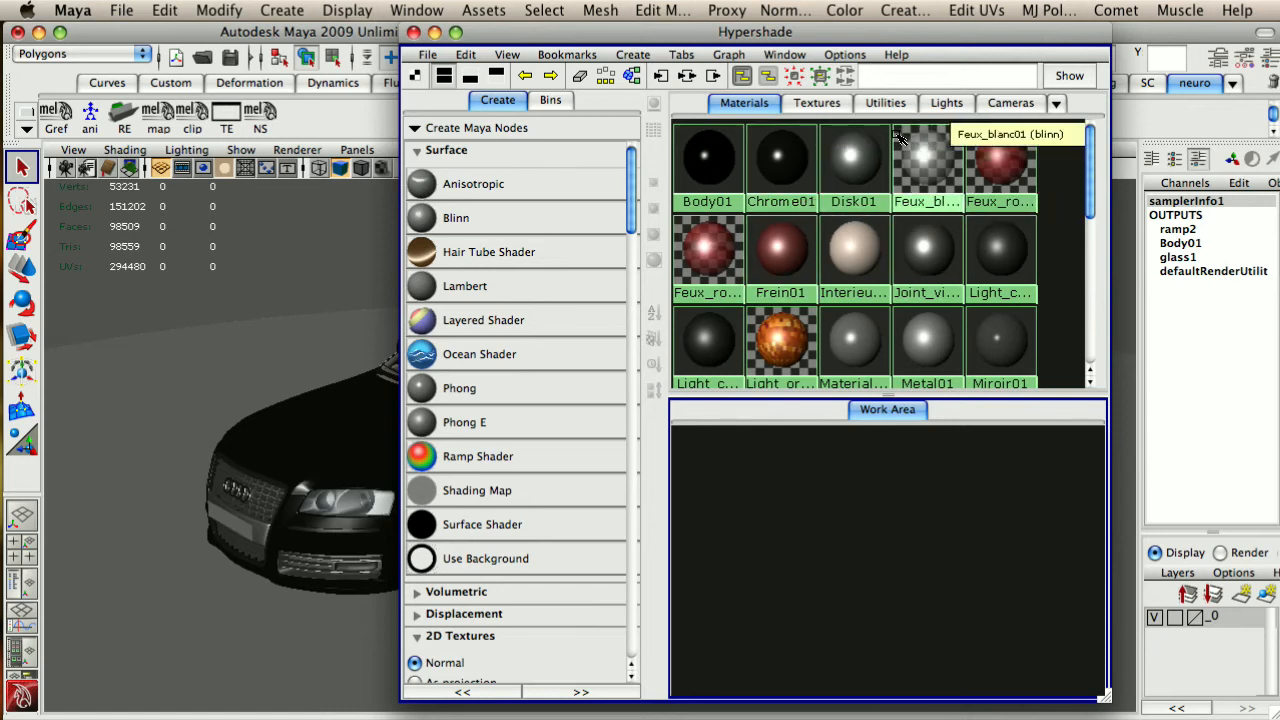
pyautogui.scroll(-3, 745, 130)
pyautogui.scroll(3, 806, 210)
# Graph the input and output connections of samplerInfo1 and frame the whole network in the work area
pyautogui.click(886, 104)
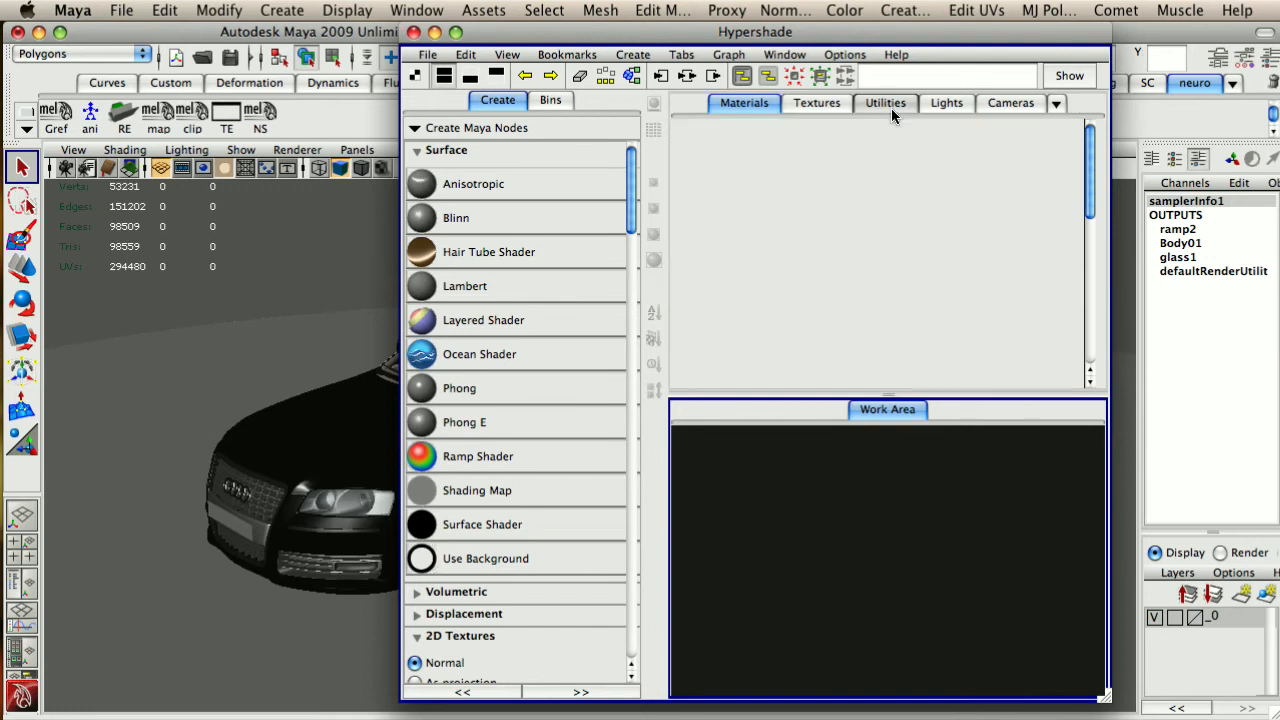
pyautogui.click(955, 258)
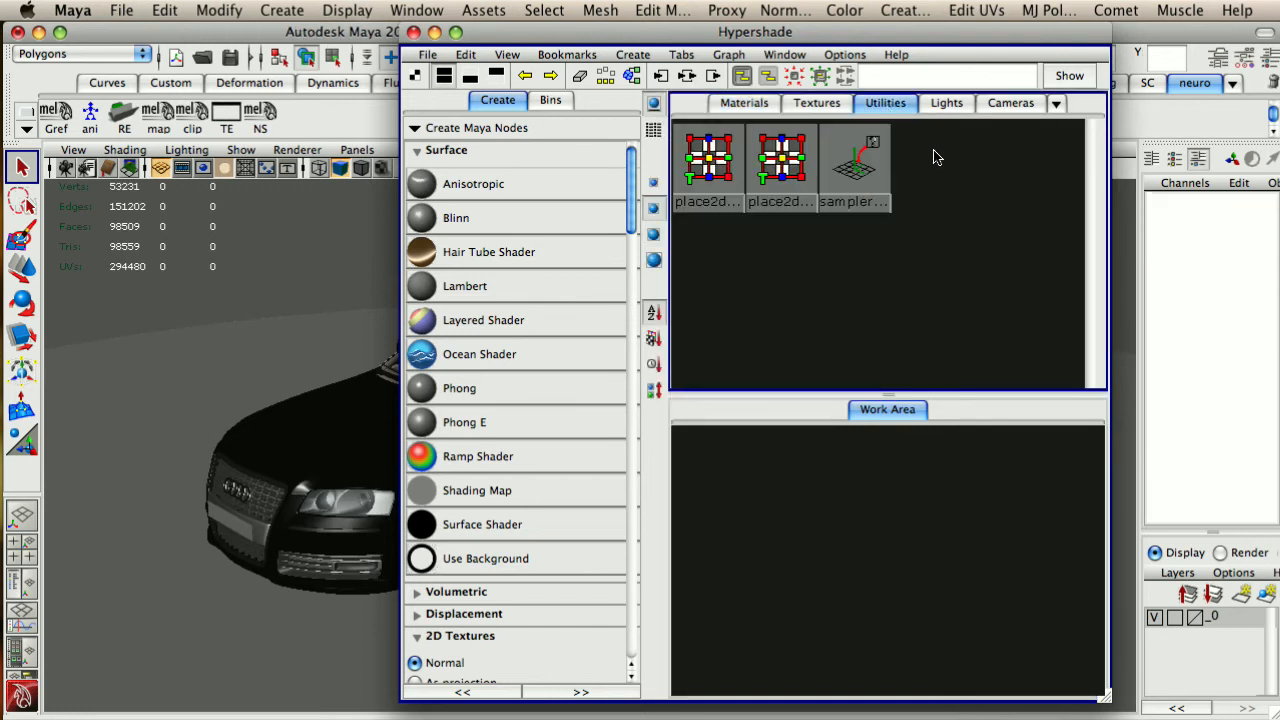
pyautogui.click(834, 166)
pyautogui.click(688, 76)
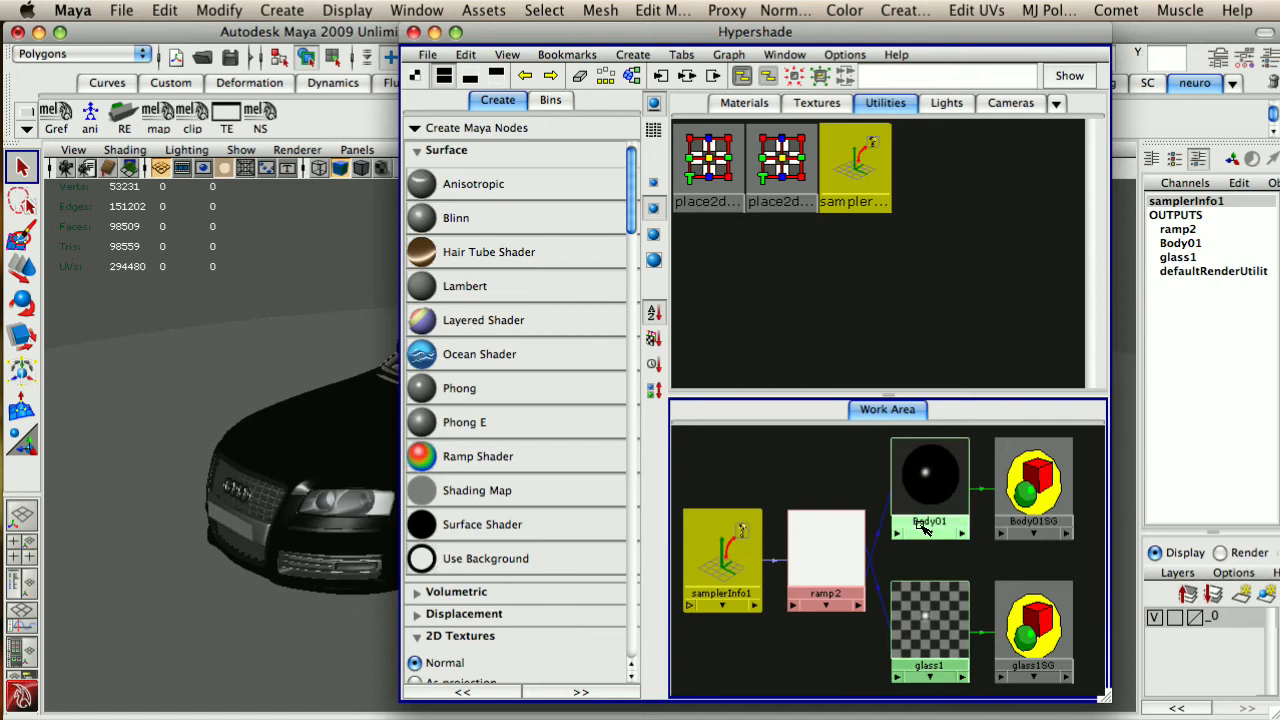
pyautogui.press('a')
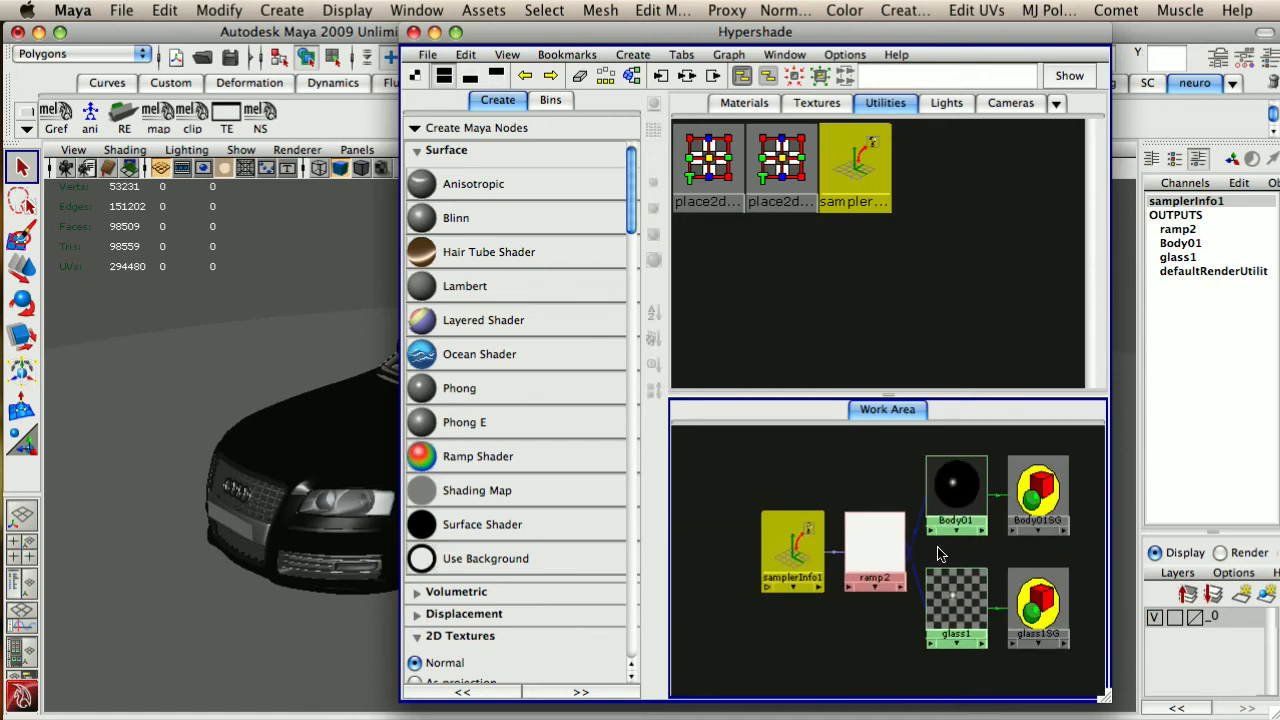
# Inspect ramp2's attributes, try its dark entry at position 0.525, return it to 1.000, and close the attributes
pyautogui.doubleClick(858, 552)
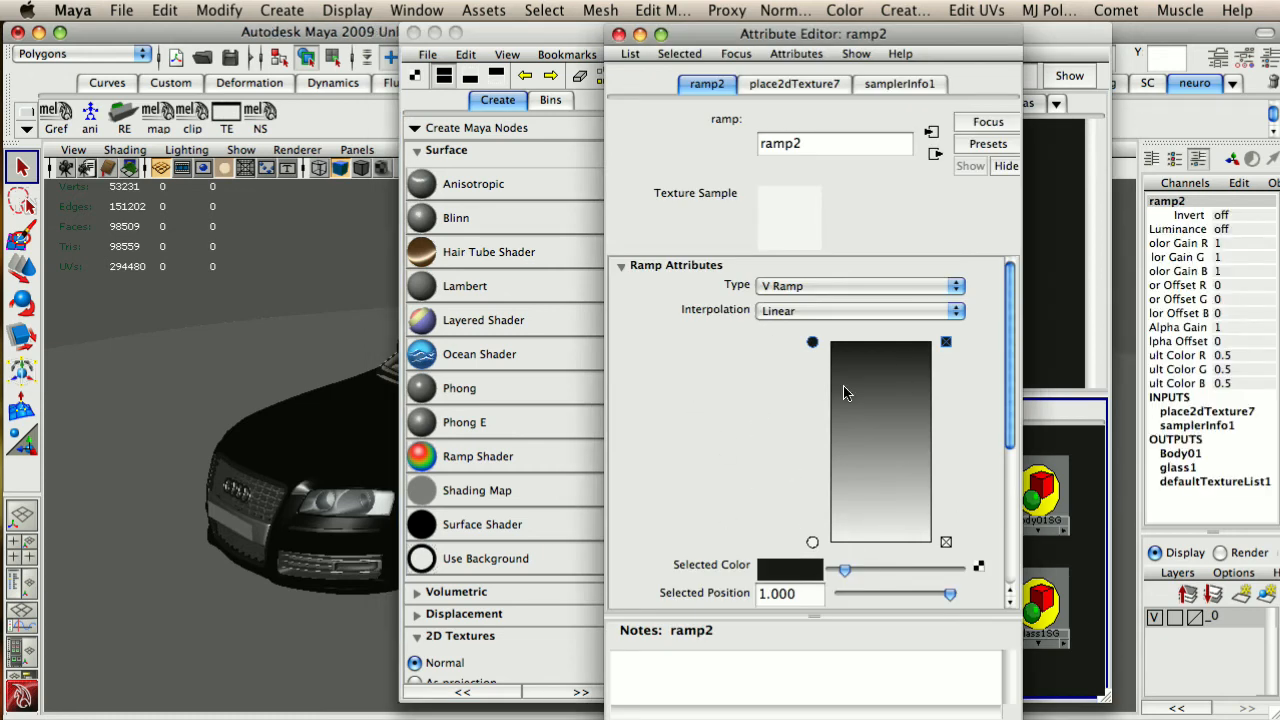
pyautogui.moveTo(718, 42); pyautogui.dragTo(344, 14)
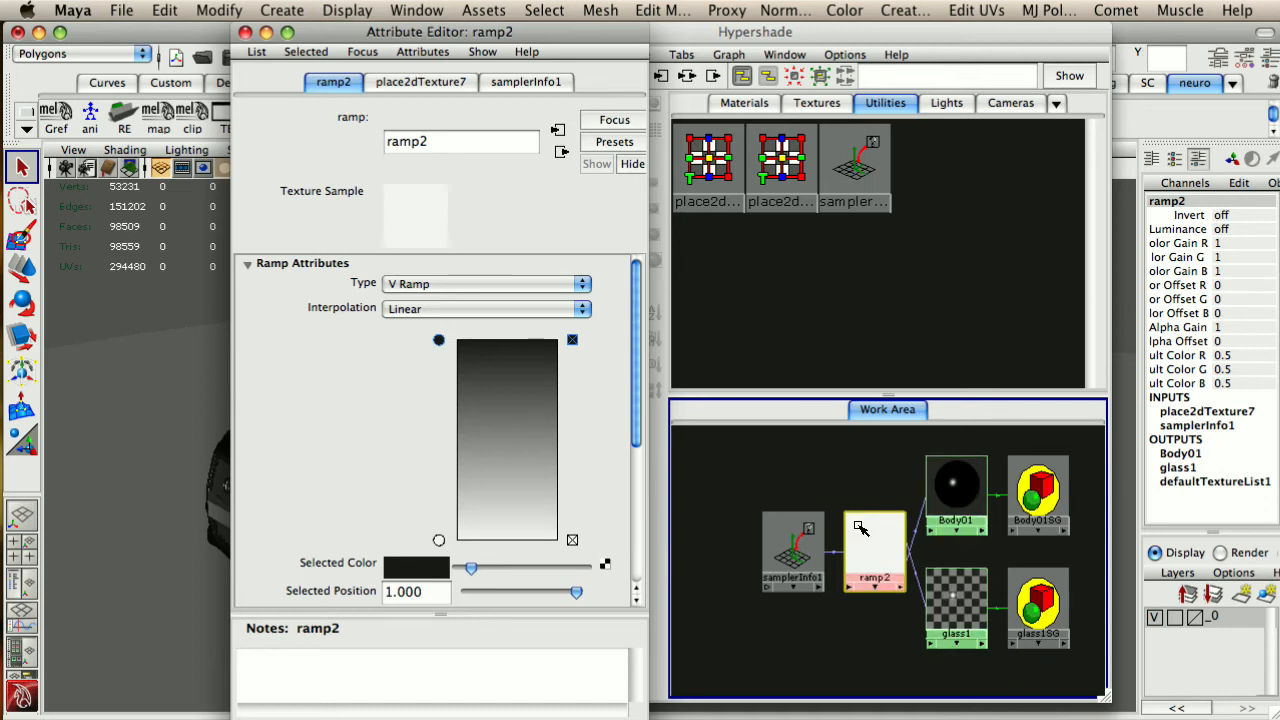
pyautogui.moveTo(438, 340); pyautogui.dragTo(549, 441)
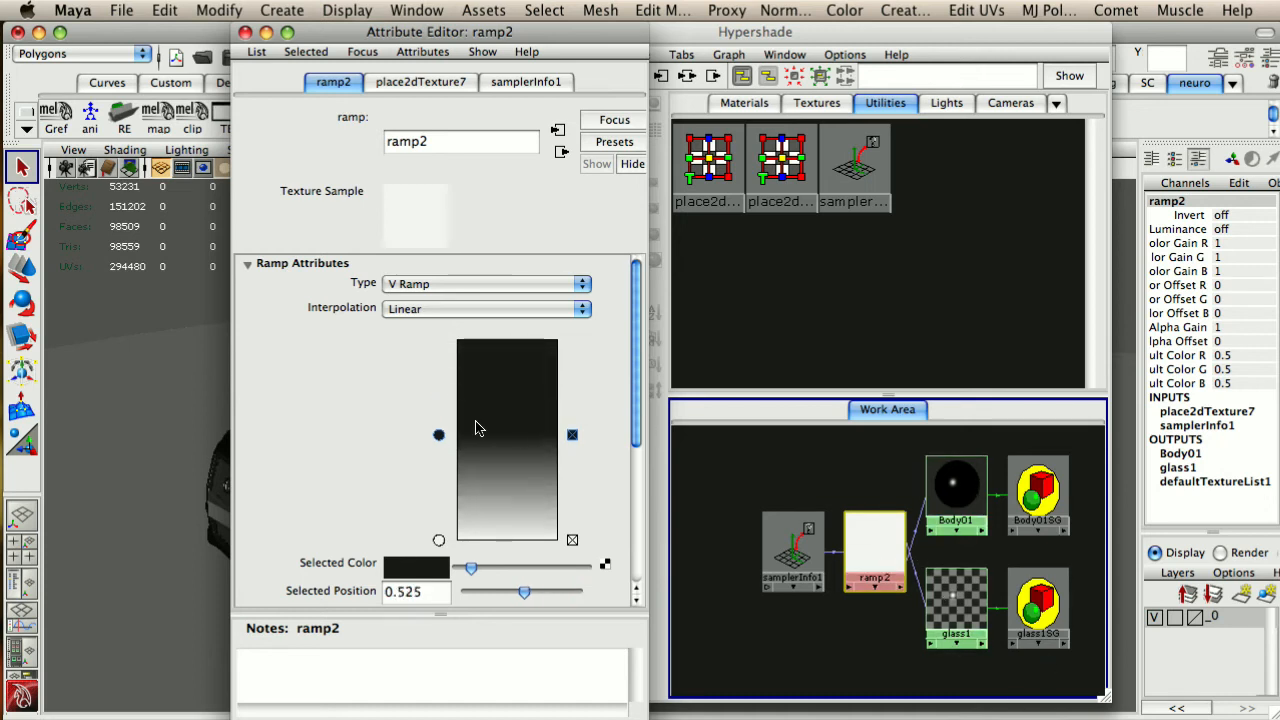
pyautogui.moveTo(438, 440); pyautogui.dragTo(441, 318)
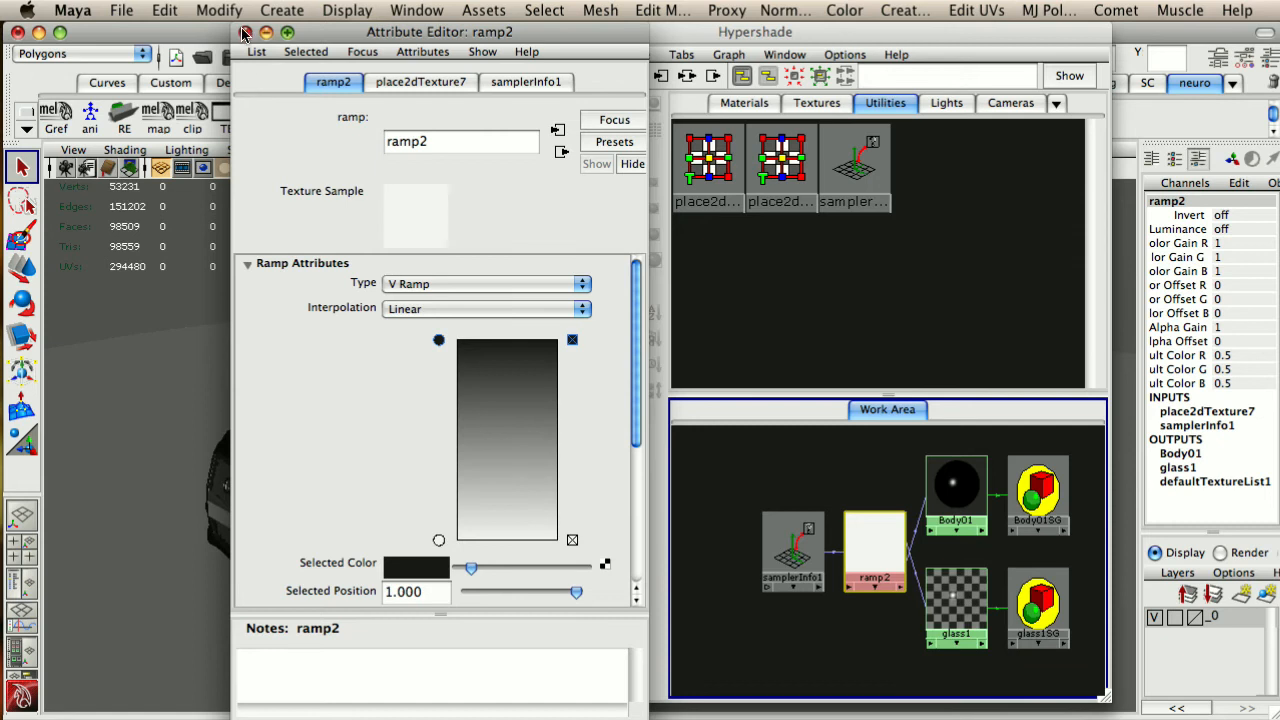
pyautogui.click(243, 33)
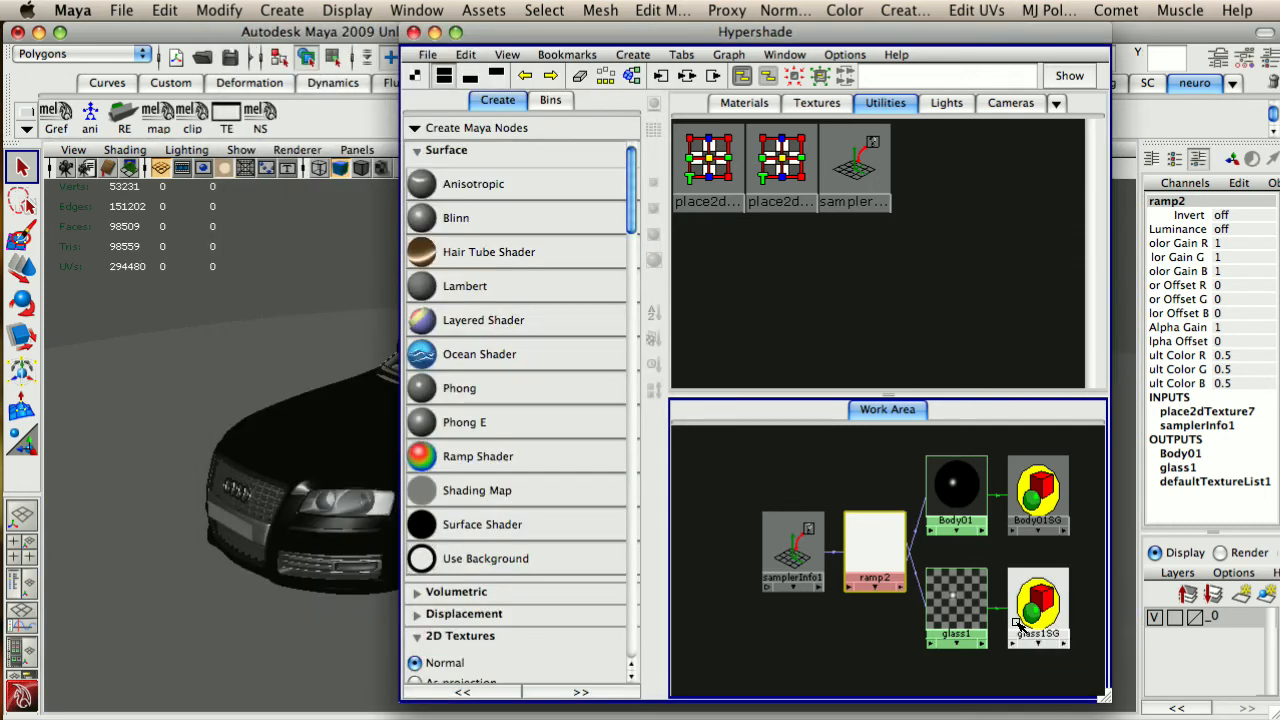
# Duplicate the glass1 material together with its shading network
pyautogui.click(952, 604)
pyautogui.click(465, 55)
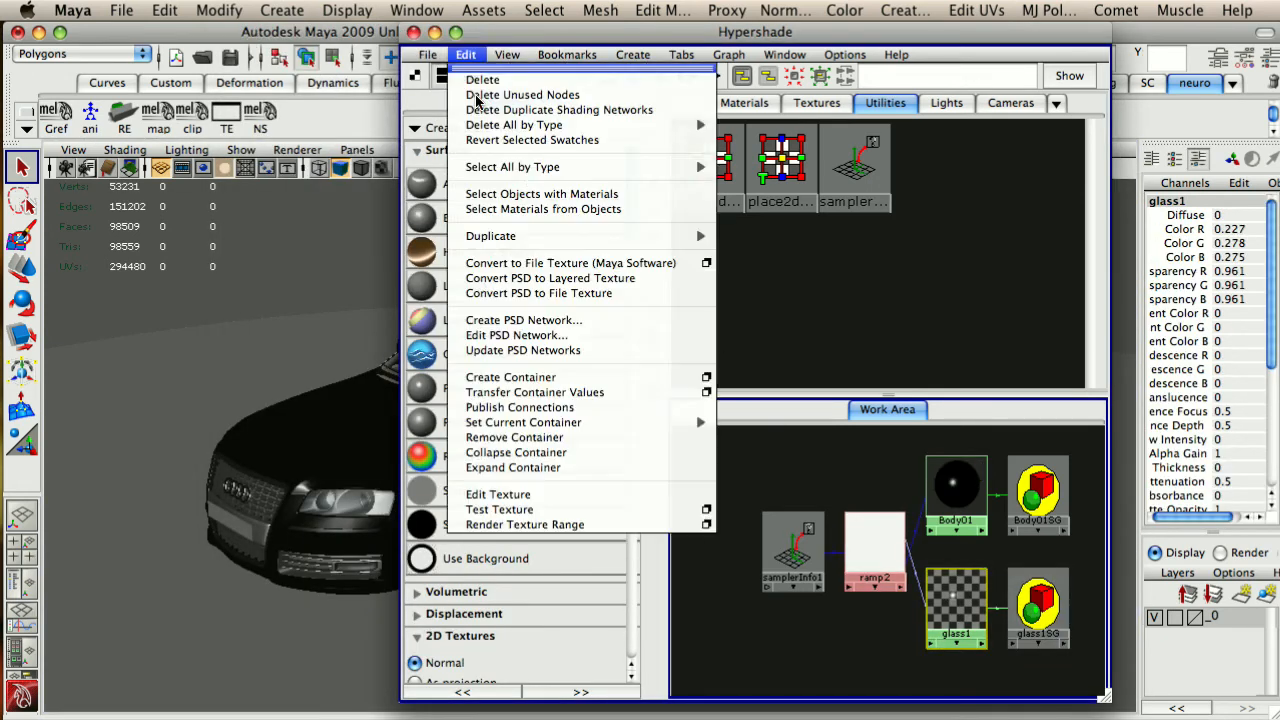
pyautogui.moveTo(560, 236)
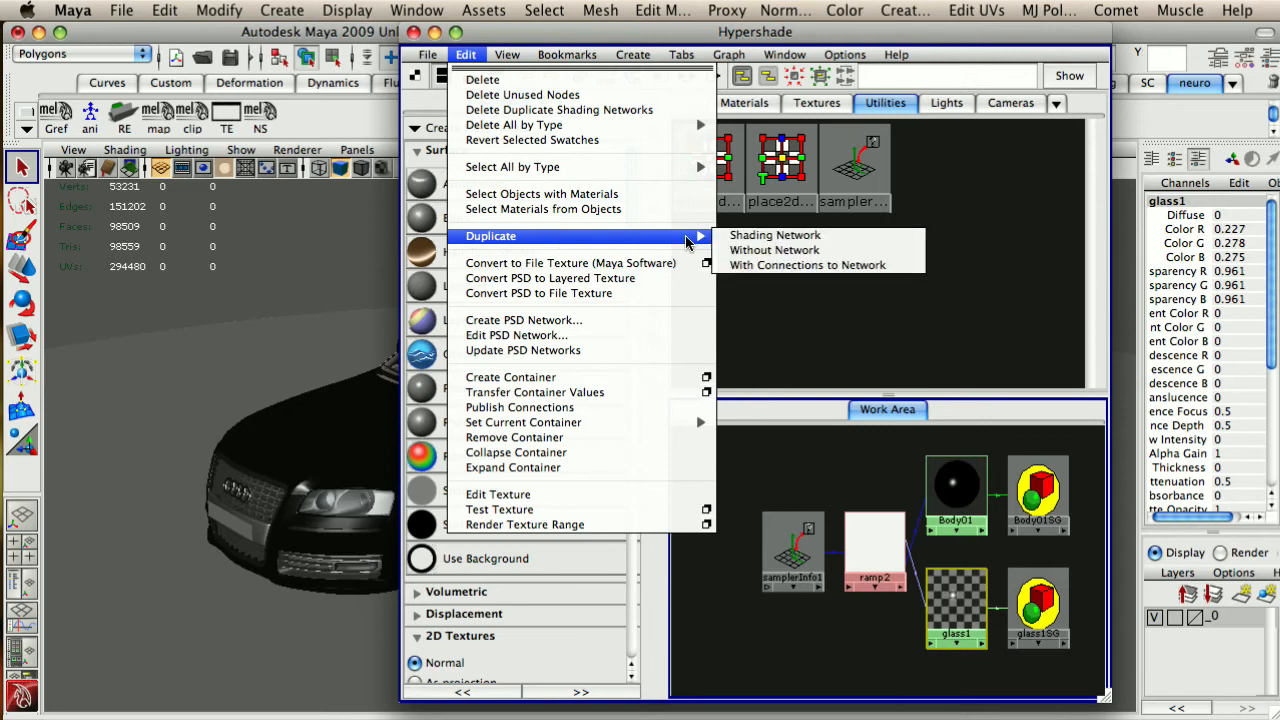
pyautogui.click(828, 245)
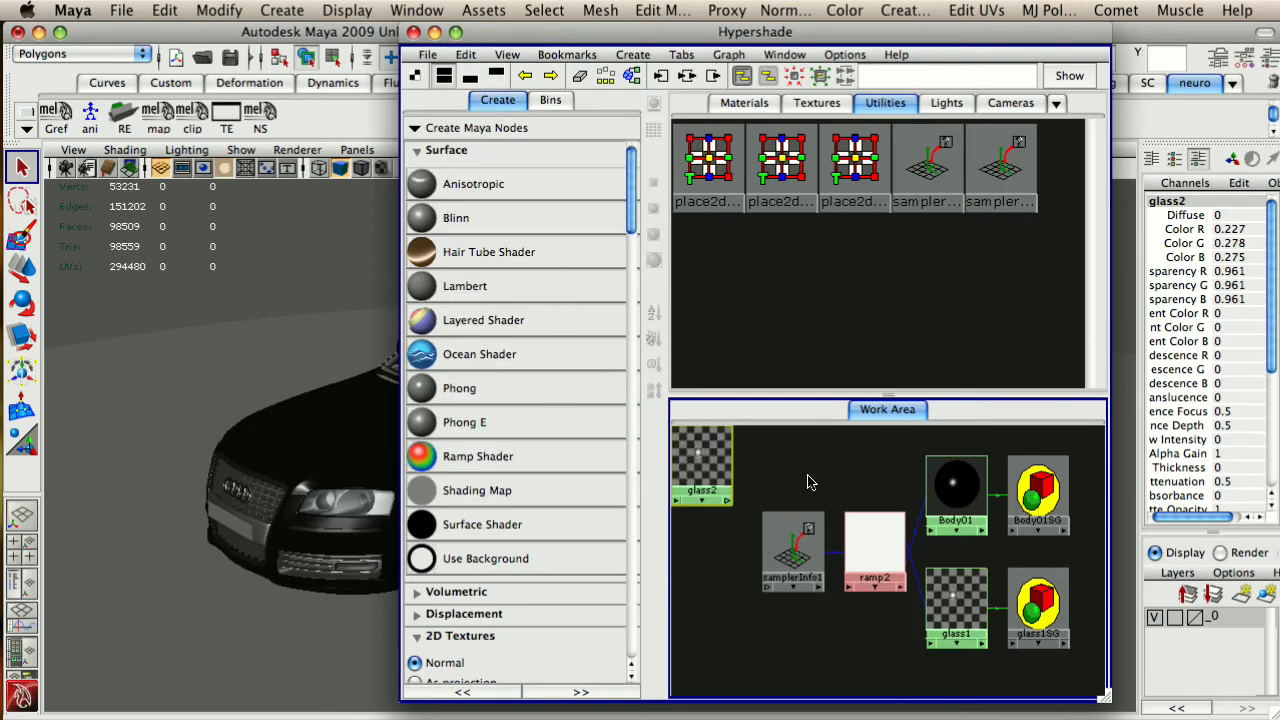
# Rearrange the duplicated samplerInfo2 and ramp3 nodes in the work area, delete the glass2 copy, and close the Hypershade
pyautogui.click(735, 468)
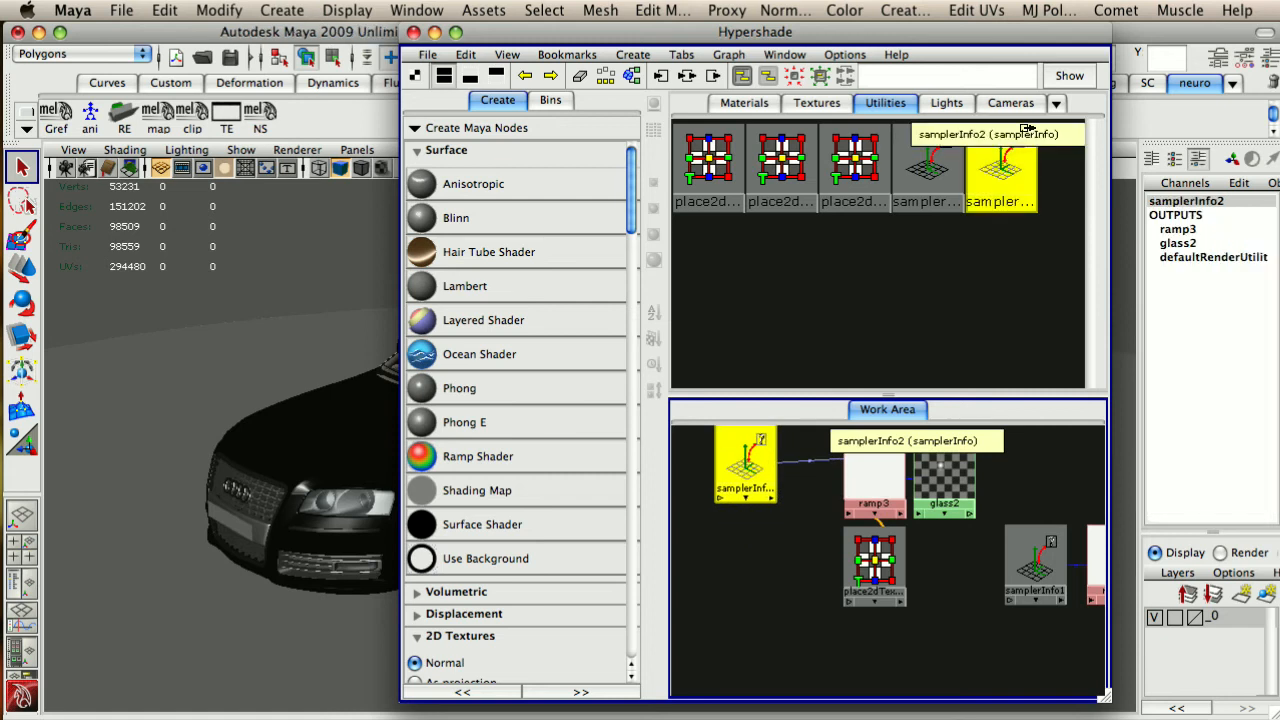
pyautogui.moveTo(941, 474); pyautogui.dragTo(985, 473)
pyautogui.moveTo(880, 477); pyautogui.dragTo(971, 471)
pyautogui.scroll(-2, 800, 478)
pyautogui.scroll(-1, 800, 478)
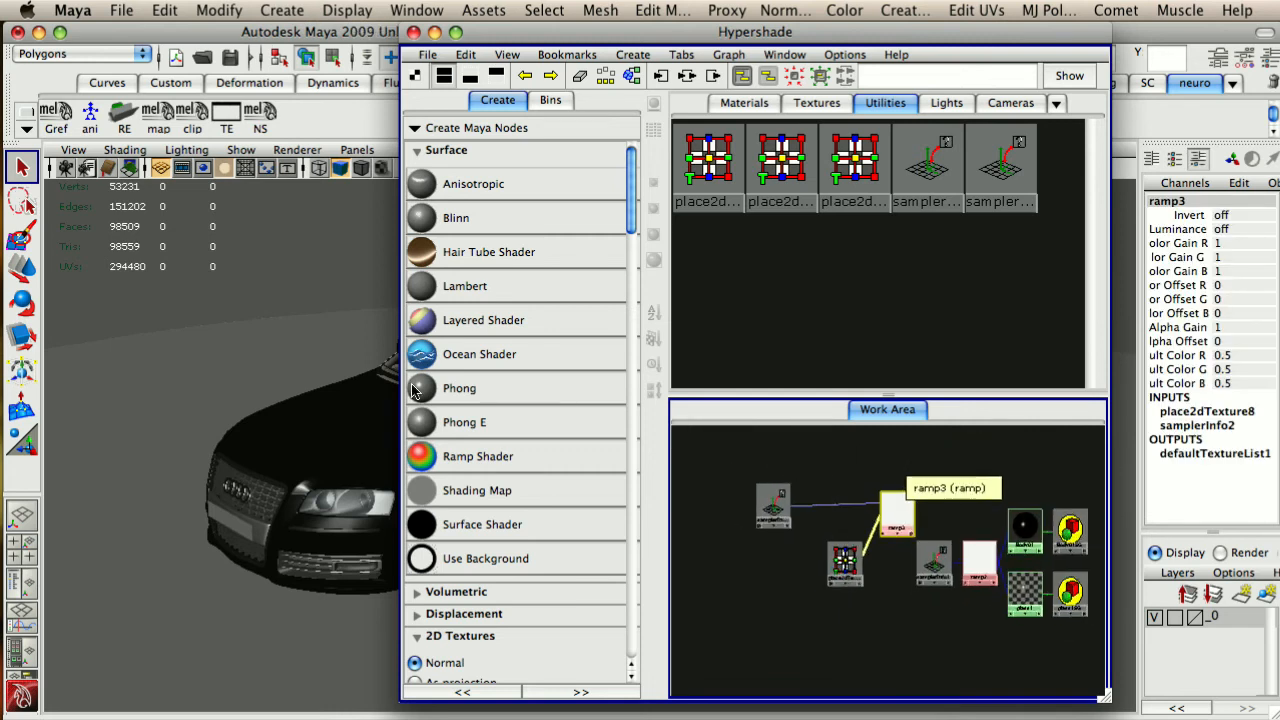
pyautogui.scroll(-10, 571, 464)
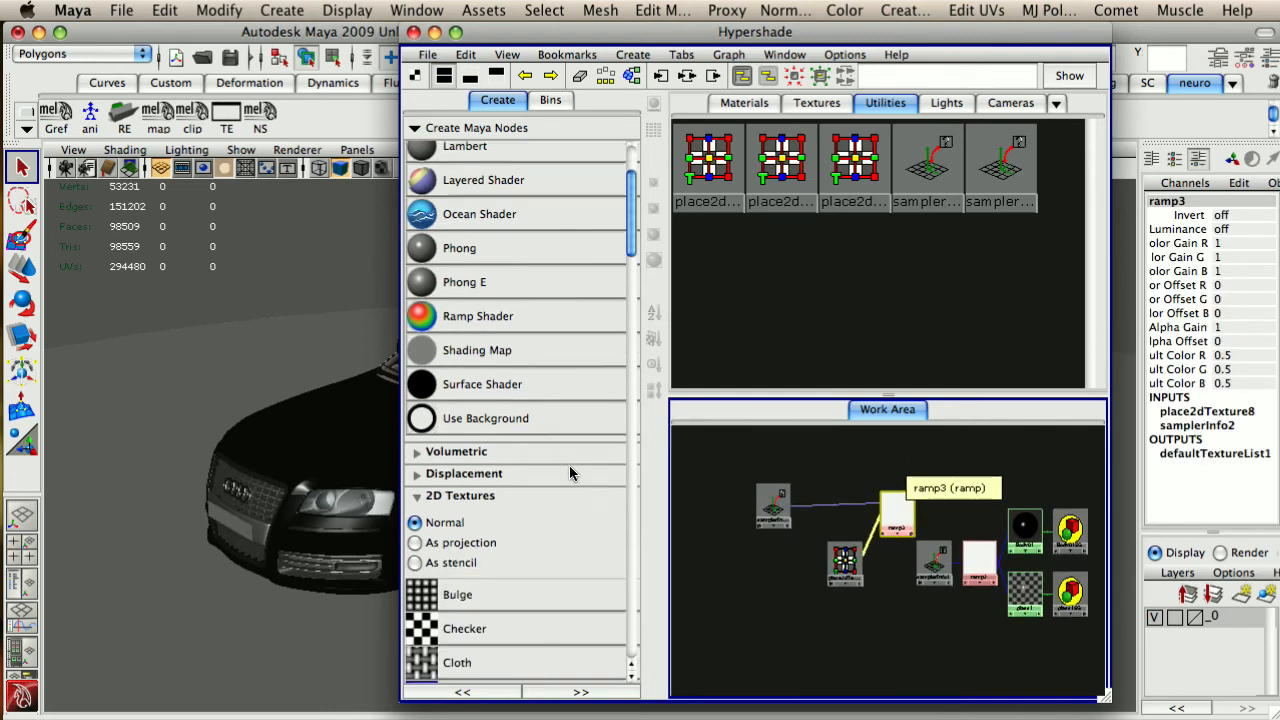
pyautogui.keyDown('alt'); pyautogui.moveTo(1010, 548); pyautogui.dragTo(903, 543, button='middle'); pyautogui.keyUp('alt')
pyautogui.keyDown('alt'); pyautogui.moveTo(903, 543); pyautogui.dragTo(802, 536, button='right'); pyautogui.keyUp('alt')
pyautogui.keyDown('alt'); pyautogui.moveTo(802, 536); pyautogui.dragTo(850, 535, button='middle'); pyautogui.keyUp('alt')
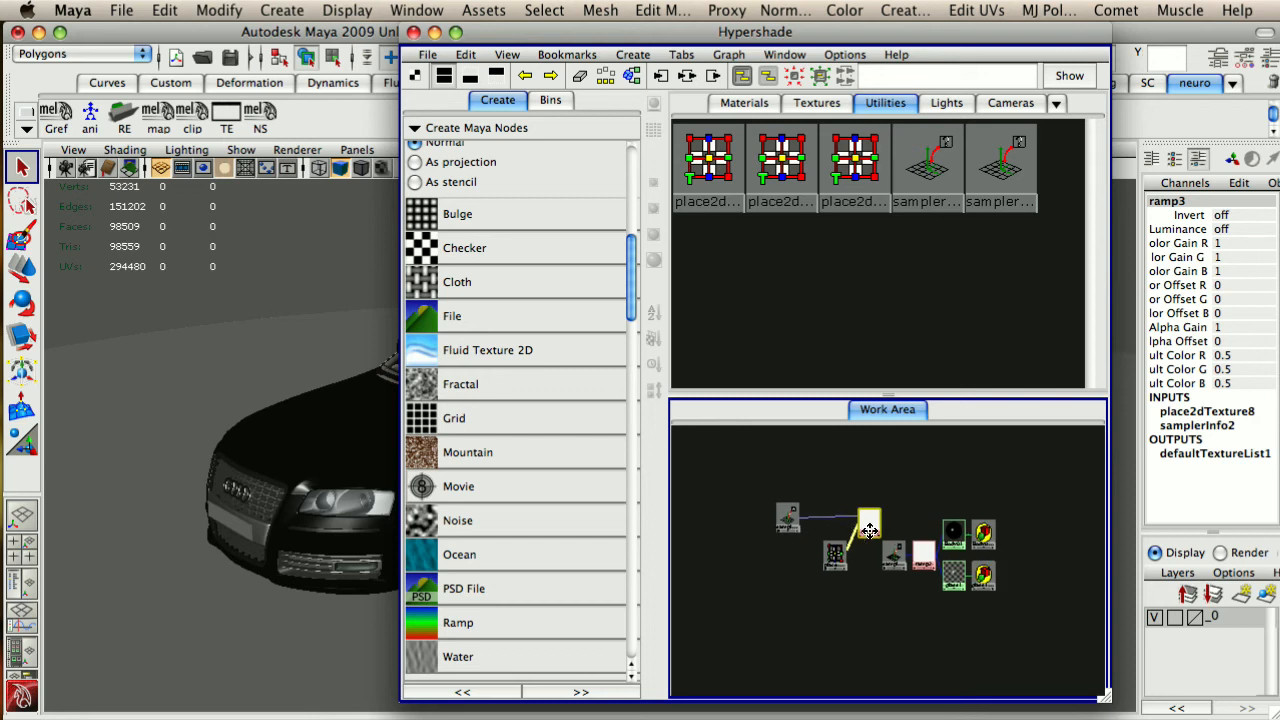
pyautogui.keyDown('alt'); pyautogui.moveTo(850, 535); pyautogui.dragTo(938, 531, button='right'); pyautogui.keyUp('alt')
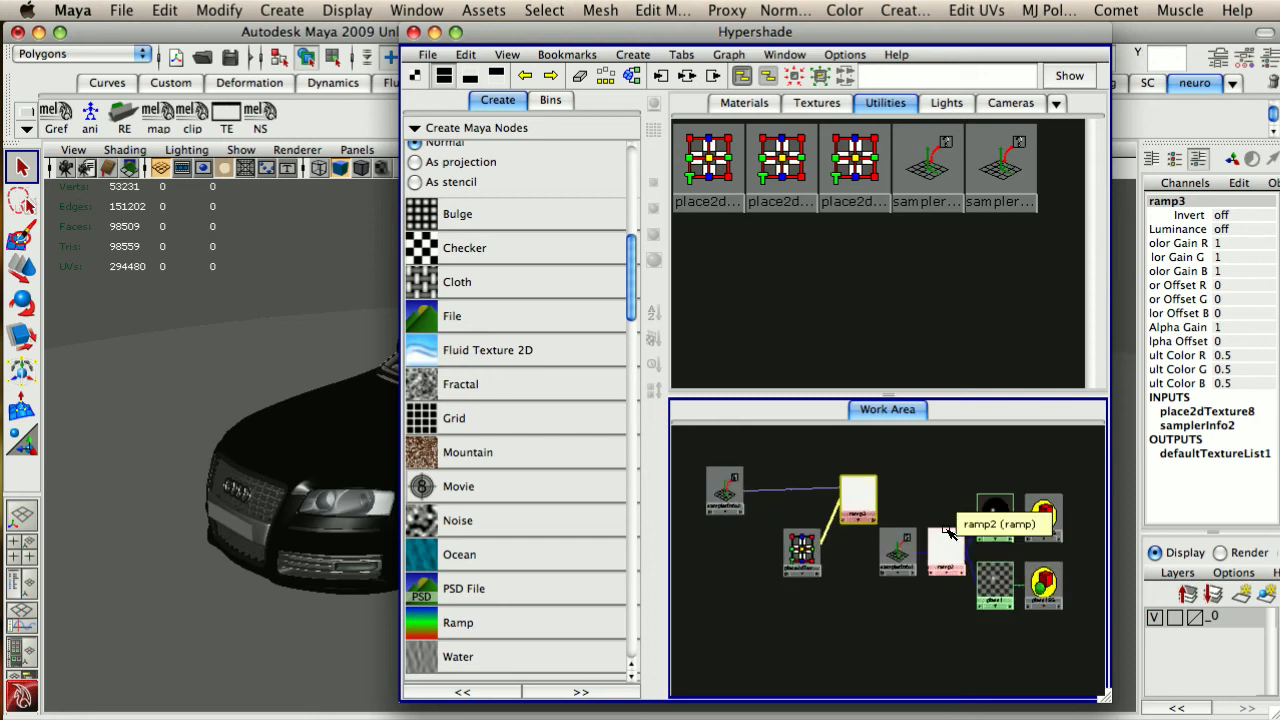
pyautogui.click(414, 33)
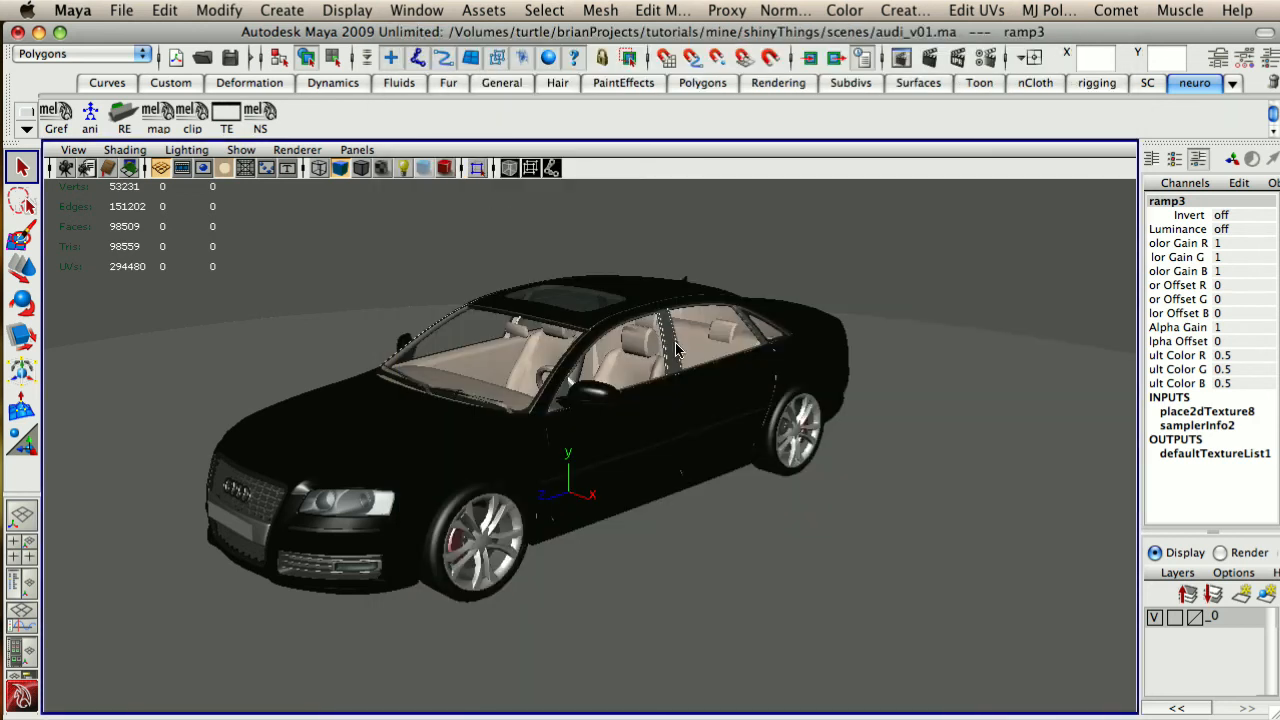
# Select the ground cylinder beneath the car, review the available light types without adding one, and clear the selection
pyautogui.keyDown('alt'); pyautogui.moveTo(794, 371); pyautogui.dragTo(700, 375, button='right'); pyautogui.keyUp('alt')
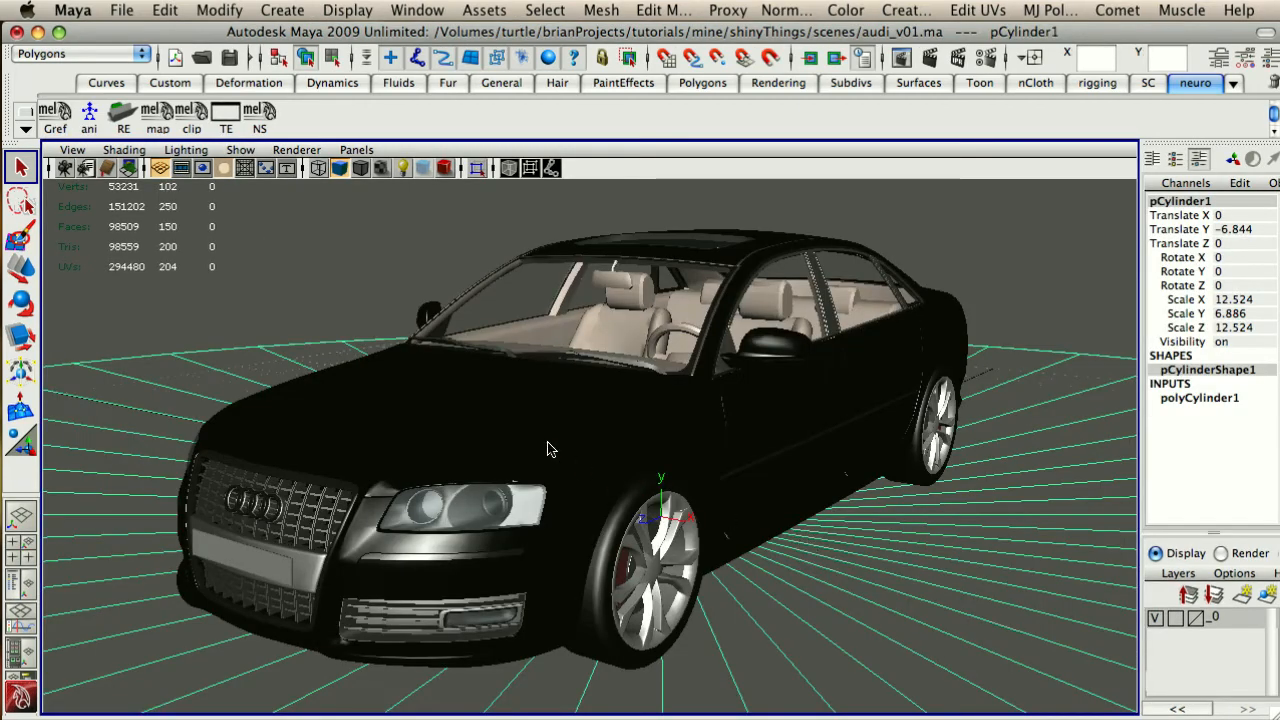
pyautogui.click(548, 449)
pyautogui.click(835, 558)
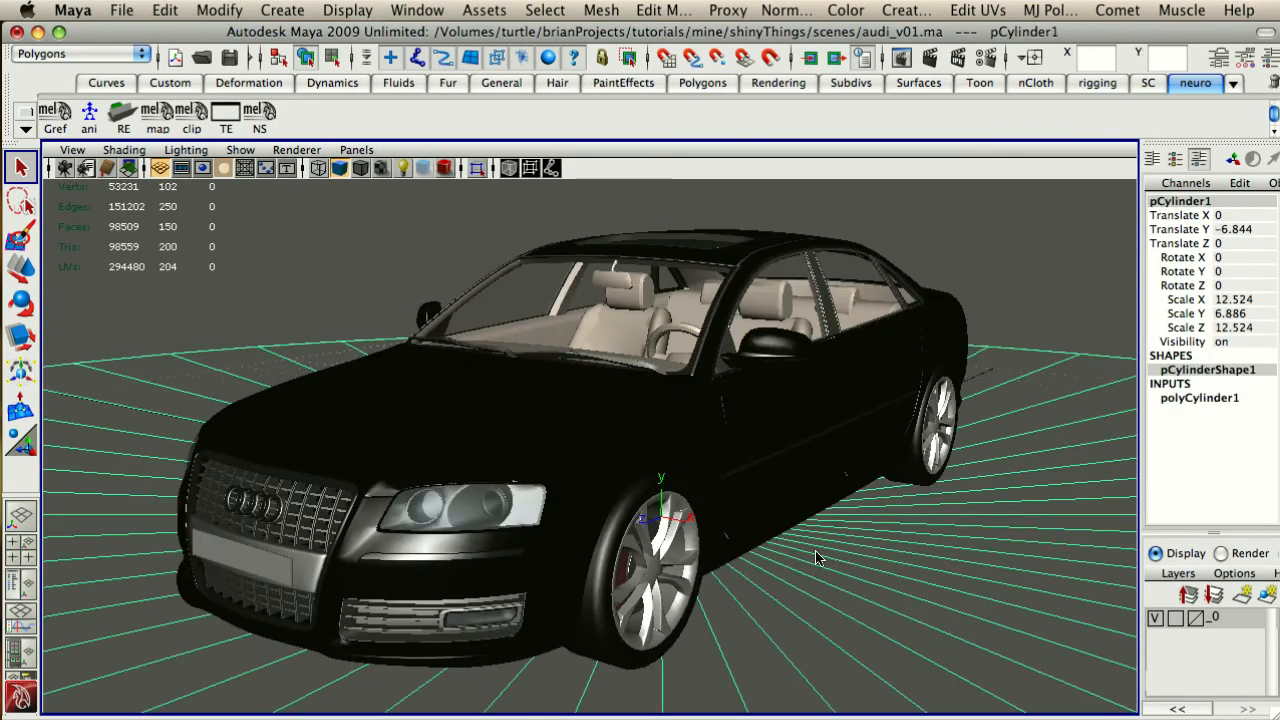
pyautogui.click(292, 14)
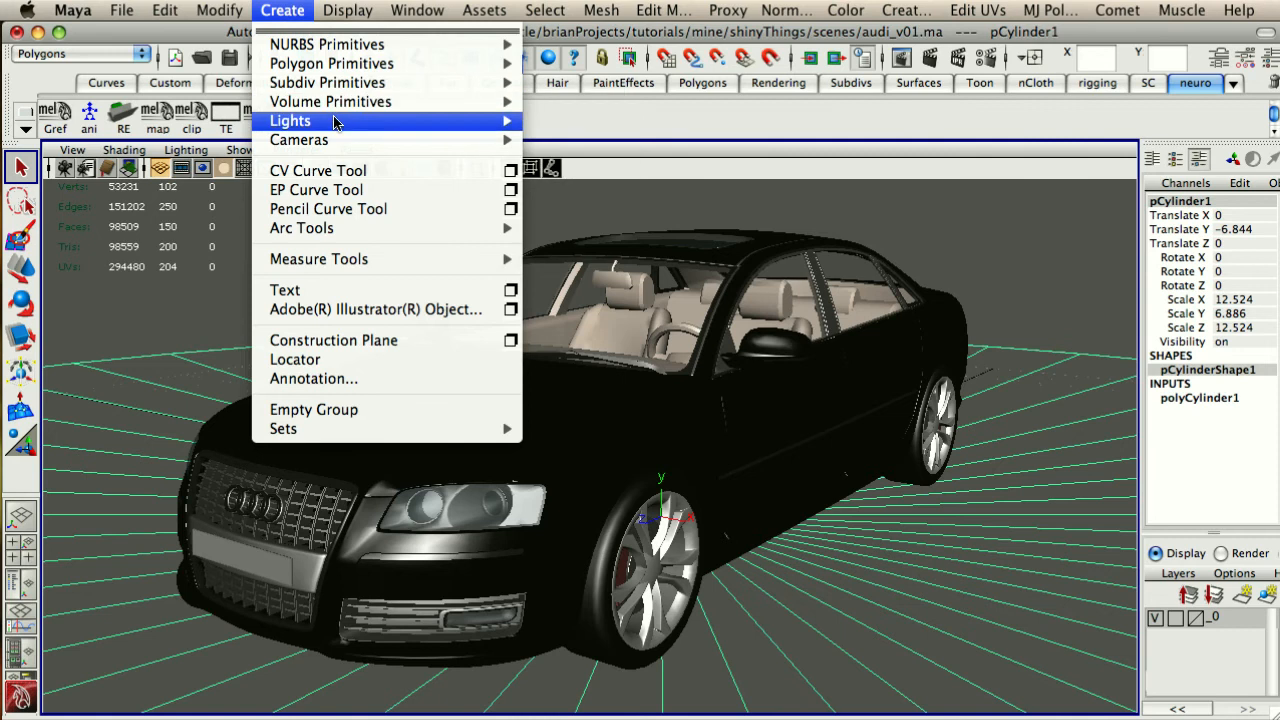
pyautogui.moveTo(335, 121)
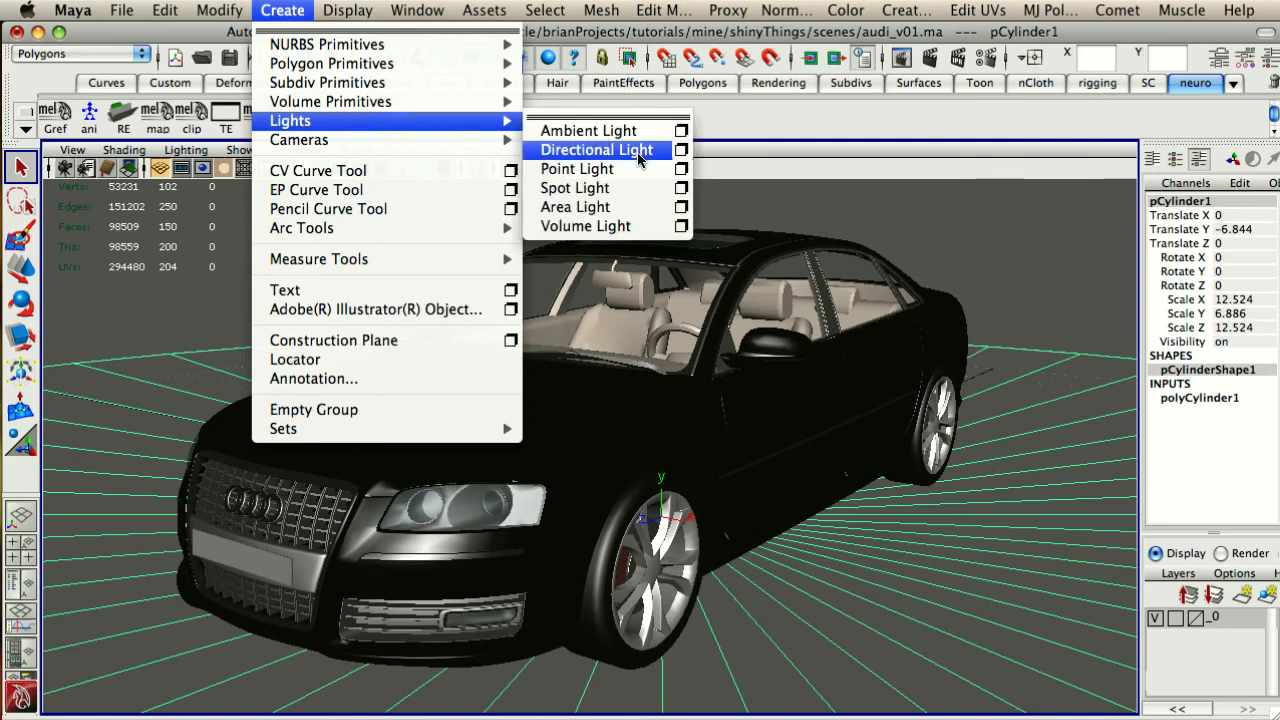
pyautogui.click(636, 190)
pyautogui.moveTo(1008, 262); pyautogui.dragTo(1092, 322)
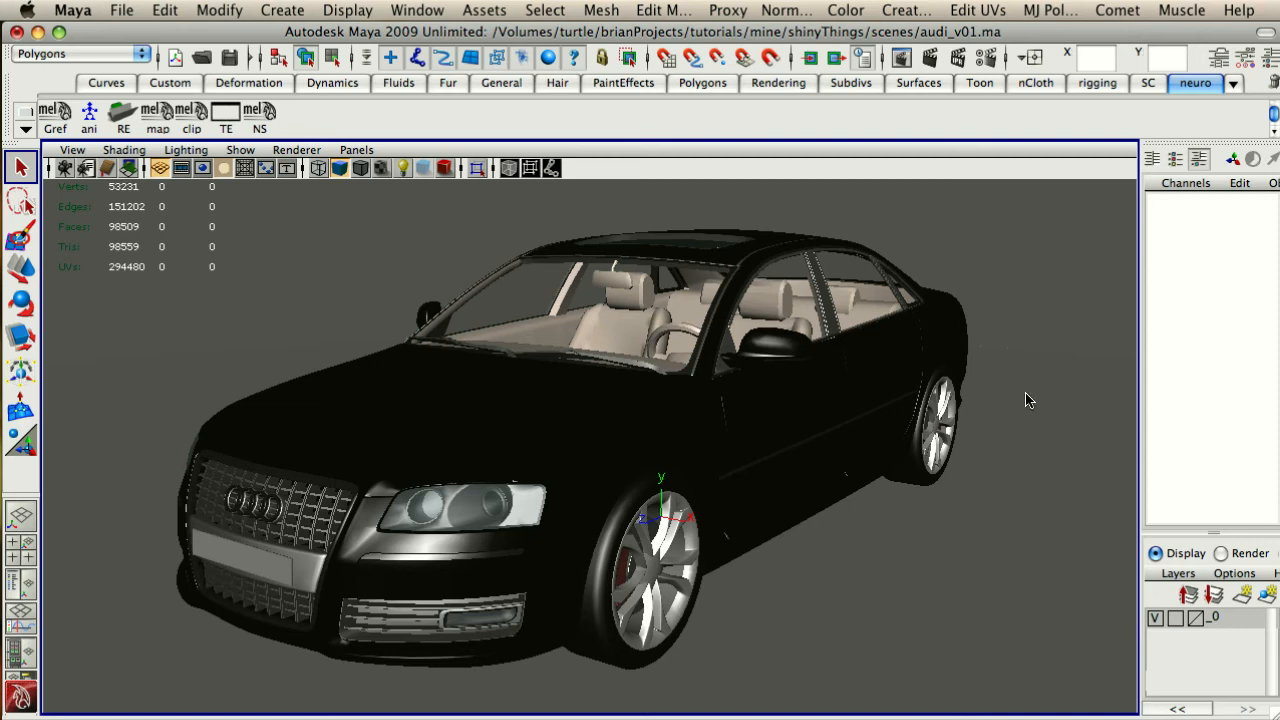
# Select the mentalrayIbl1 lighting sphere that encloses the car and the ground cylinder
pyautogui.keyDown('alt'); pyautogui.moveTo(985, 408); pyautogui.dragTo(234, 240, button='right'); pyautogui.keyUp('alt')
pyautogui.keyDown('alt'); pyautogui.moveTo(234, 240); pyautogui.dragTo(660, 329); pyautogui.keyUp('alt')
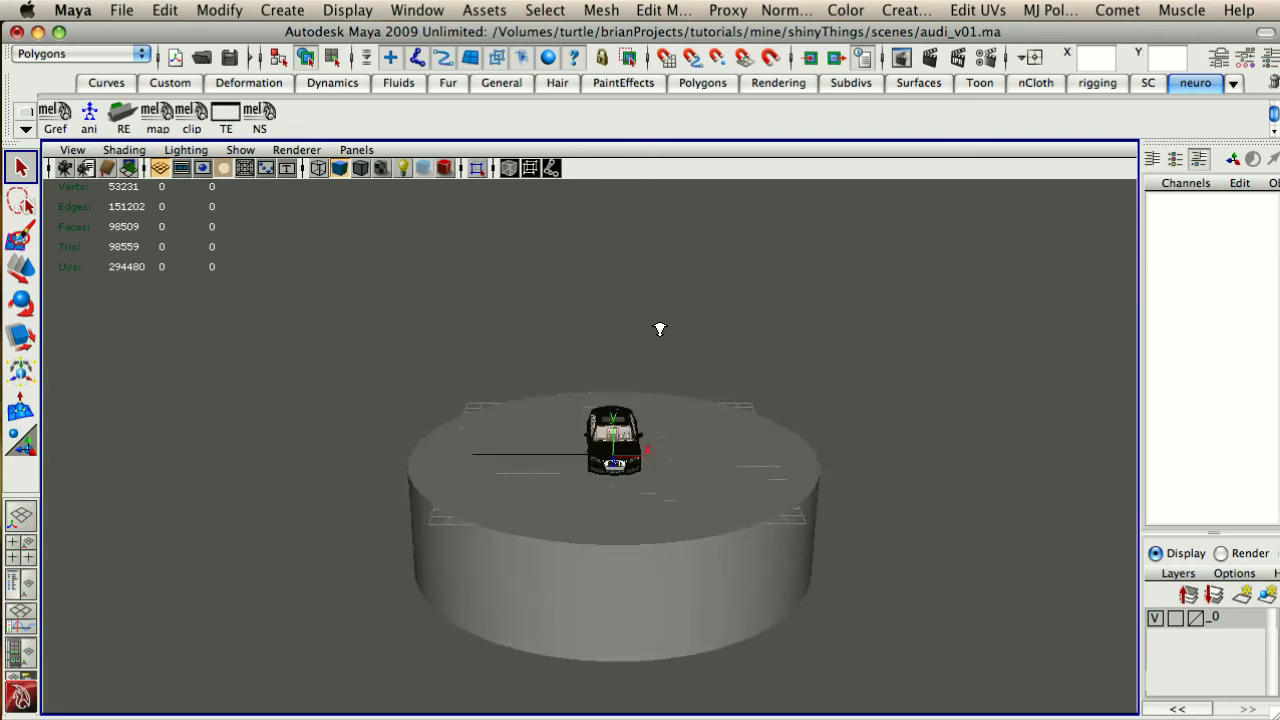
pyautogui.keyDown('alt'); pyautogui.moveTo(660, 329); pyautogui.dragTo(300, 300, button='right'); pyautogui.keyUp('alt')
pyautogui.keyDown('alt'); pyautogui.moveTo(734, 351); pyautogui.dragTo(423, 314, button='right'); pyautogui.keyUp('alt')
pyautogui.keyDown('alt'); pyautogui.moveTo(423, 314); pyautogui.dragTo(520, 323); pyautogui.keyUp('alt')
pyautogui.moveTo(400, 263); pyautogui.dragTo(527, 298)
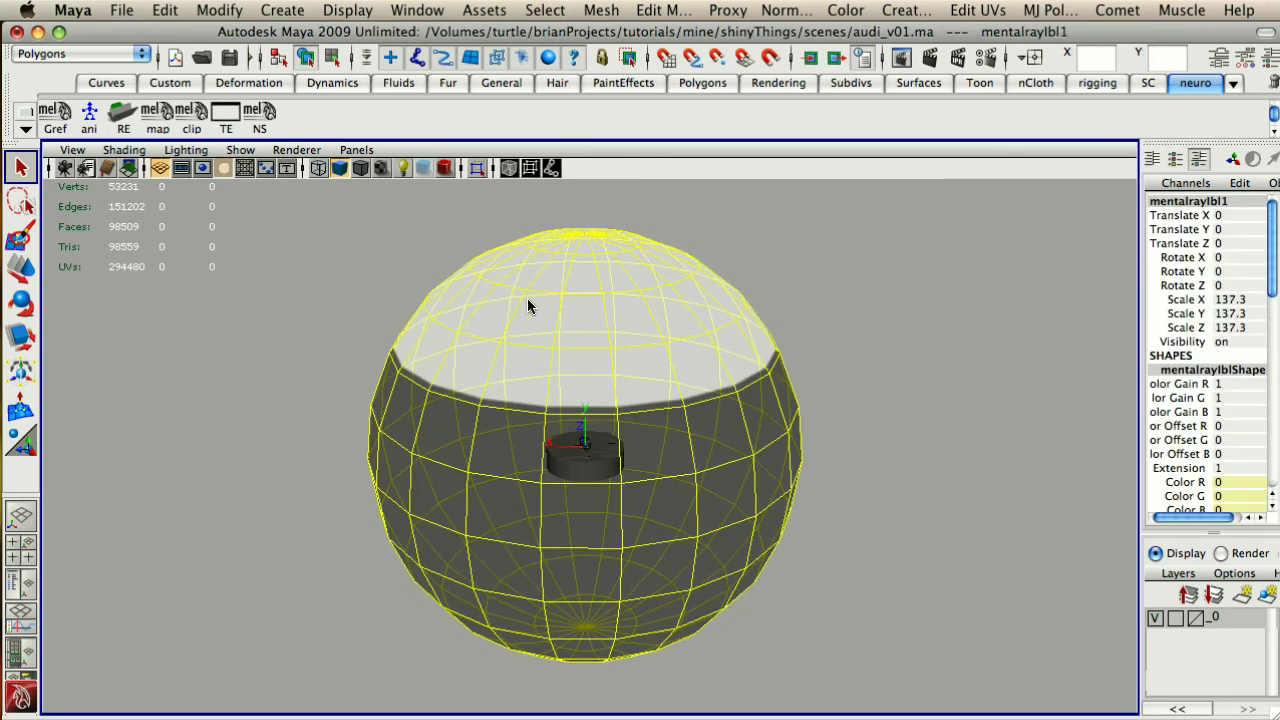
# Open the mentalrayIbl1 attributes, keep the type at Texture, and open ramp1, the ramp connected to its texture
pyautogui.keyDown('alt'); pyautogui.moveTo(437, 446); pyautogui.dragTo(449, 408); pyautogui.keyUp('alt')
pyautogui.keyDown('alt'); pyautogui.moveTo(449, 408); pyautogui.dragTo(586, 398, button='right'); pyautogui.keyUp('alt')
pyautogui.keyDown('alt'); pyautogui.moveTo(495, 392); pyautogui.dragTo(506, 414); pyautogui.keyUp('alt')
pyautogui.keyDown('alt'); pyautogui.moveTo(448, 404); pyautogui.dragTo(545, 428, button='right'); pyautogui.keyUp('alt')
pyautogui.keyDown('alt'); pyautogui.moveTo(530, 430); pyautogui.dragTo(757, 414); pyautogui.keyUp('alt')
pyautogui.keyDown('alt'); pyautogui.moveTo(757, 414); pyautogui.dragTo(595, 395, button='right'); pyautogui.keyUp('alt')
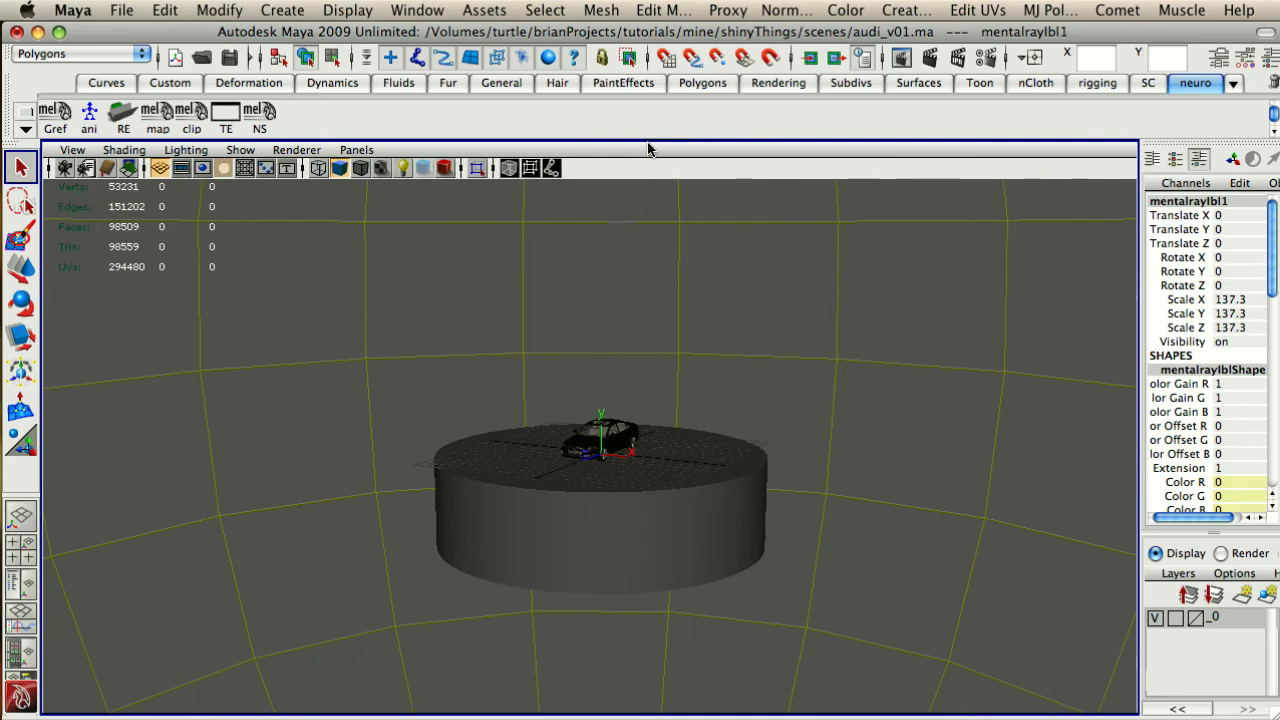
pyautogui.click(347, 9)
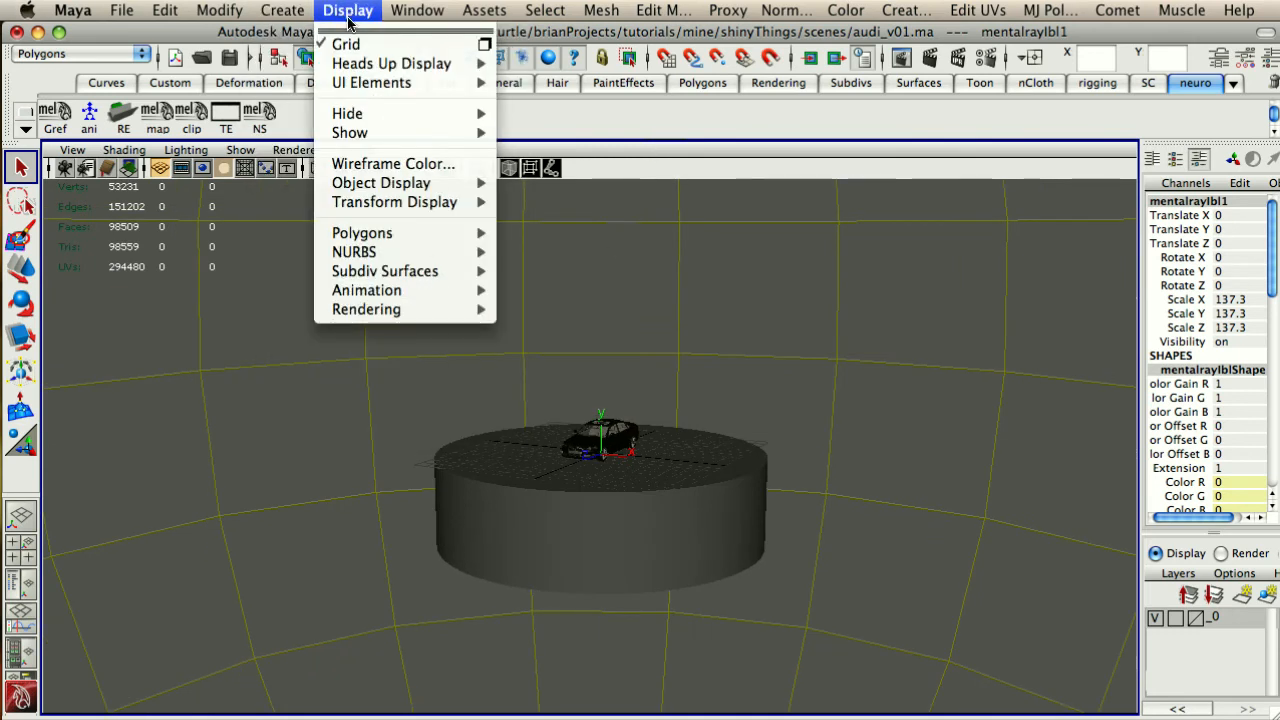
pyautogui.click(259, 284)
pyautogui.hotkey('ctrl', 'a')
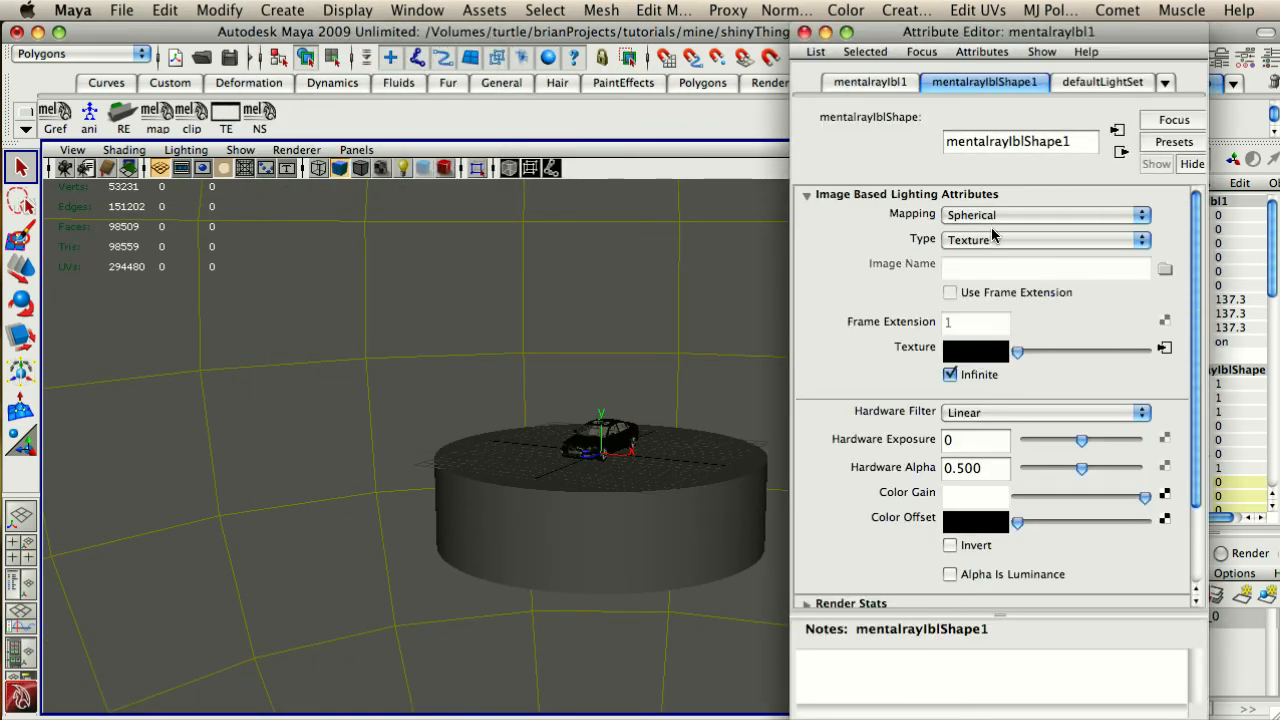
pyautogui.click(962, 241)
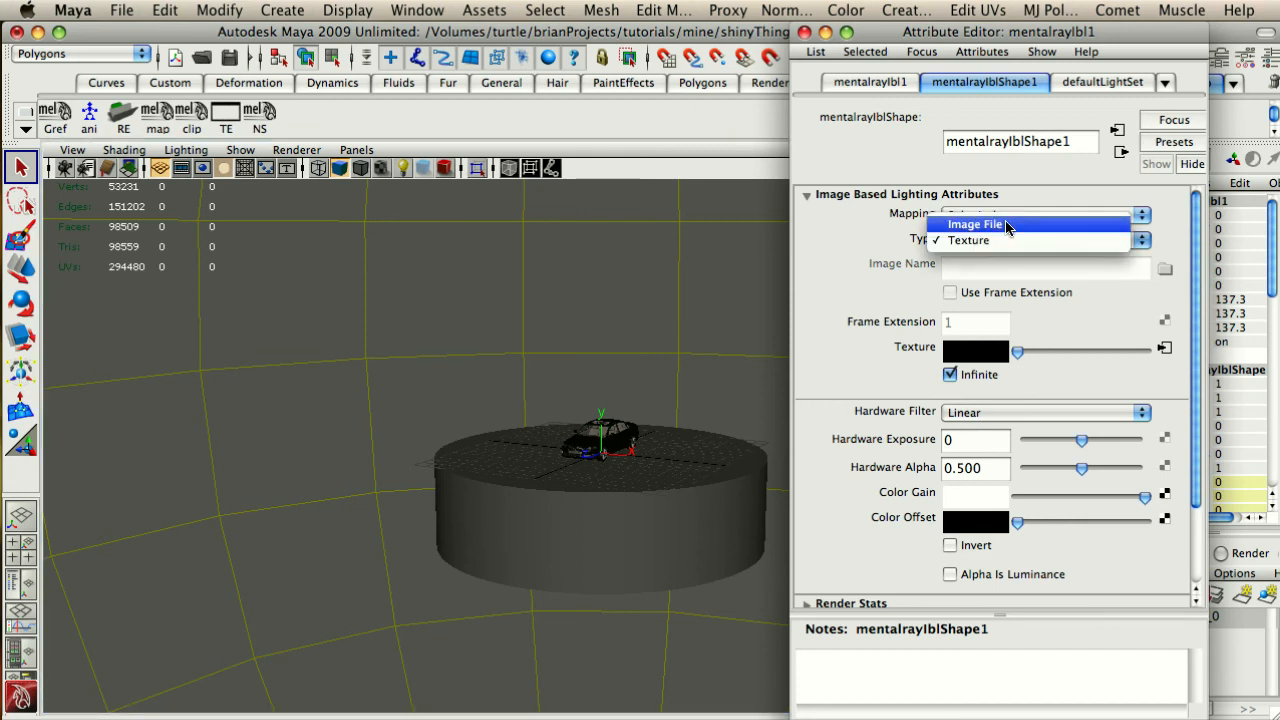
pyautogui.click(1005, 240)
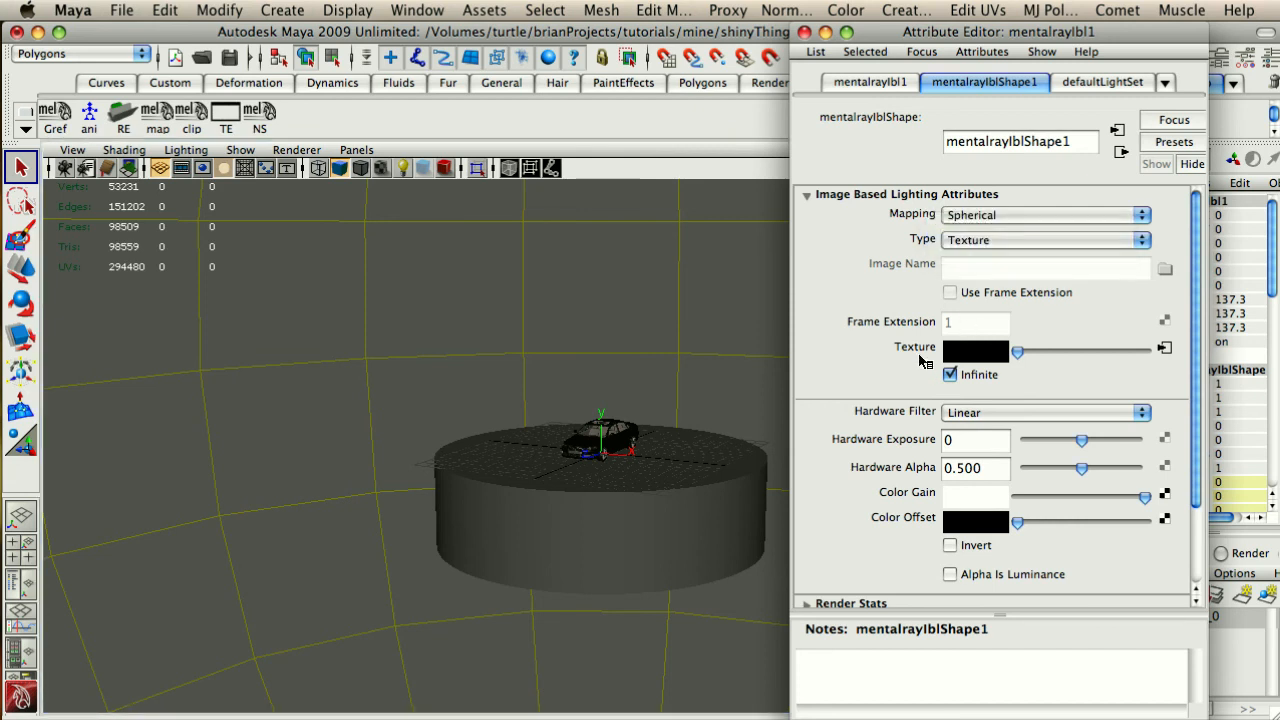
pyautogui.click(1165, 350)
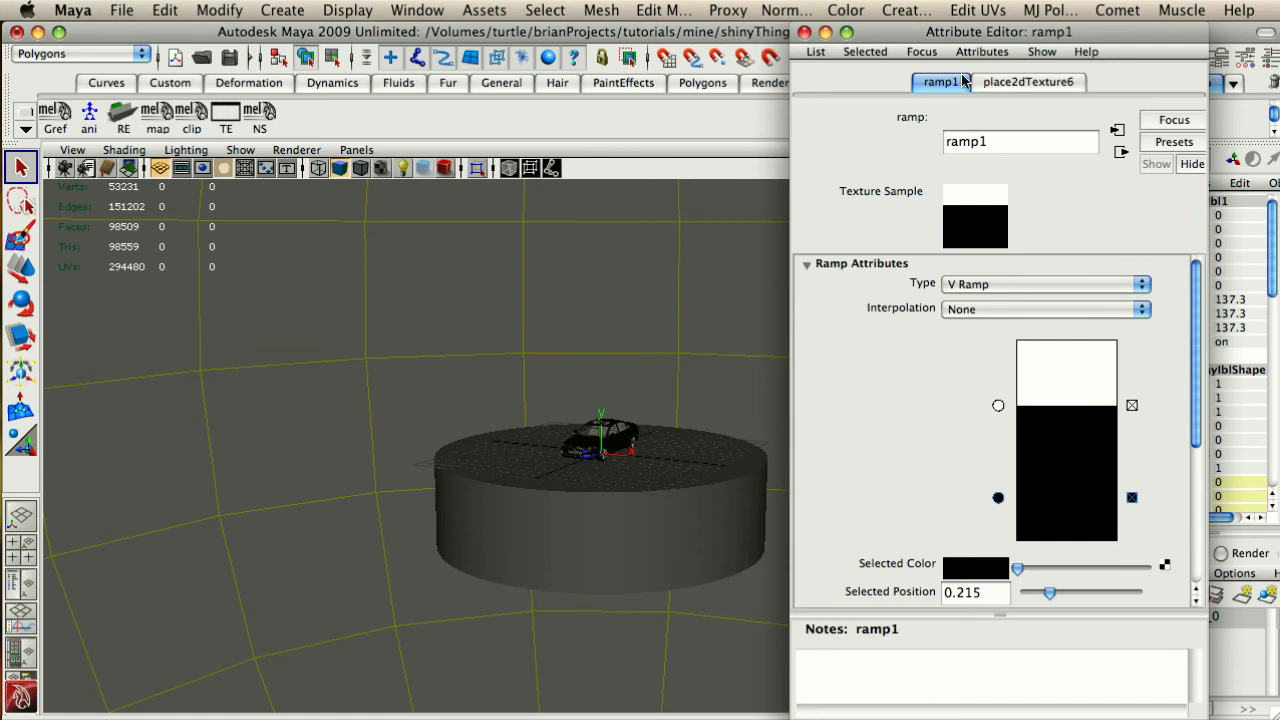
# Try Linear interpolation on the lighting sphere's ramp1 and set it back to None
pyautogui.moveTo(966, 38); pyautogui.dragTo(576, 6)
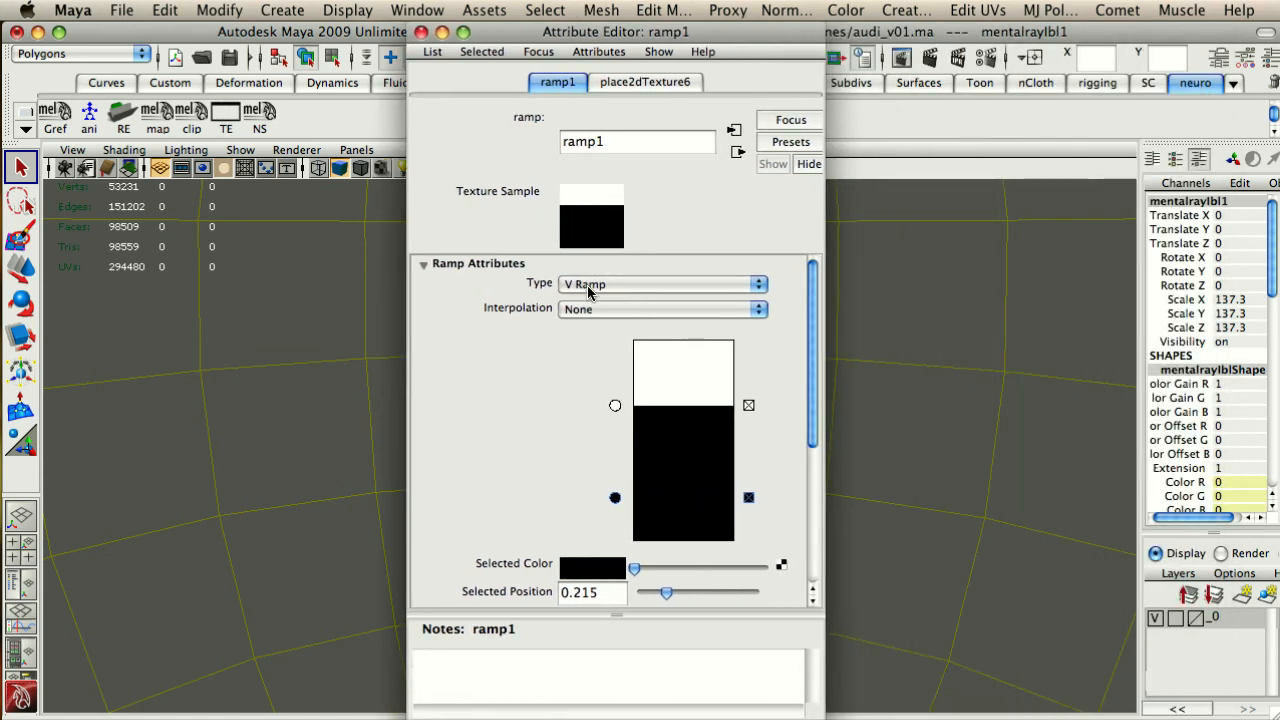
pyautogui.click(607, 307)
pyautogui.click(611, 326)
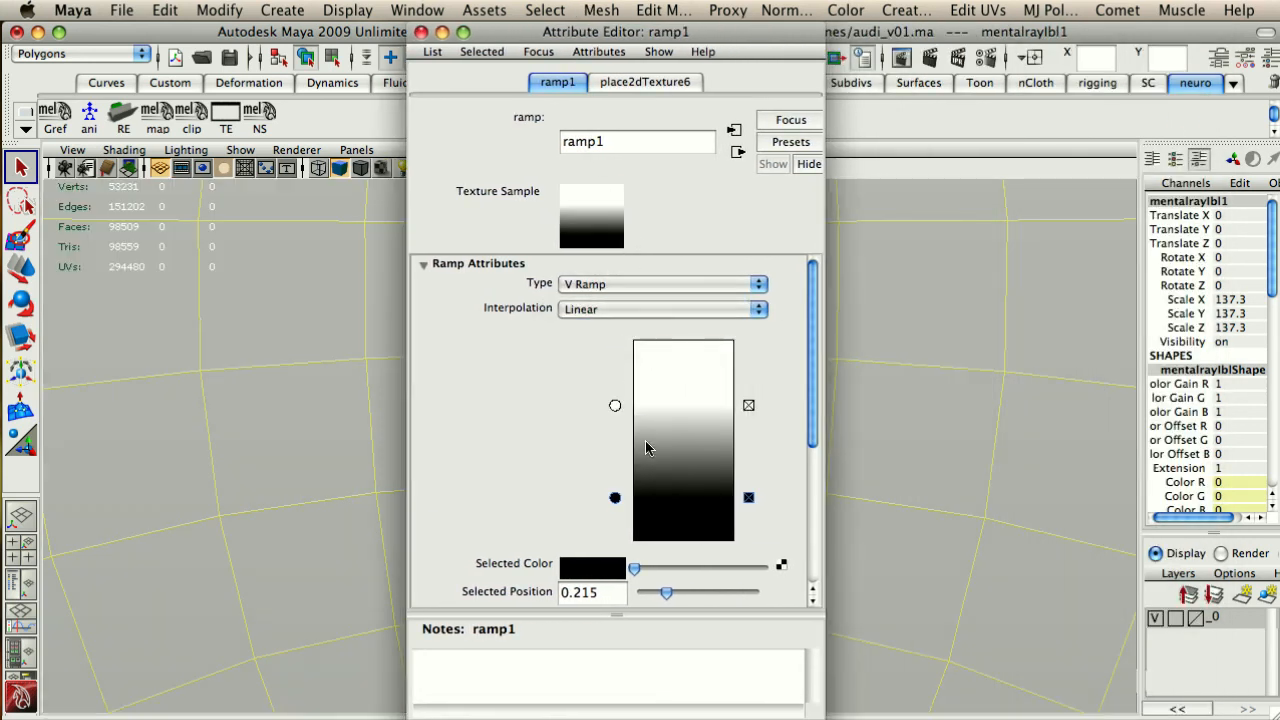
pyautogui.click(632, 309)
pyautogui.click(590, 292)
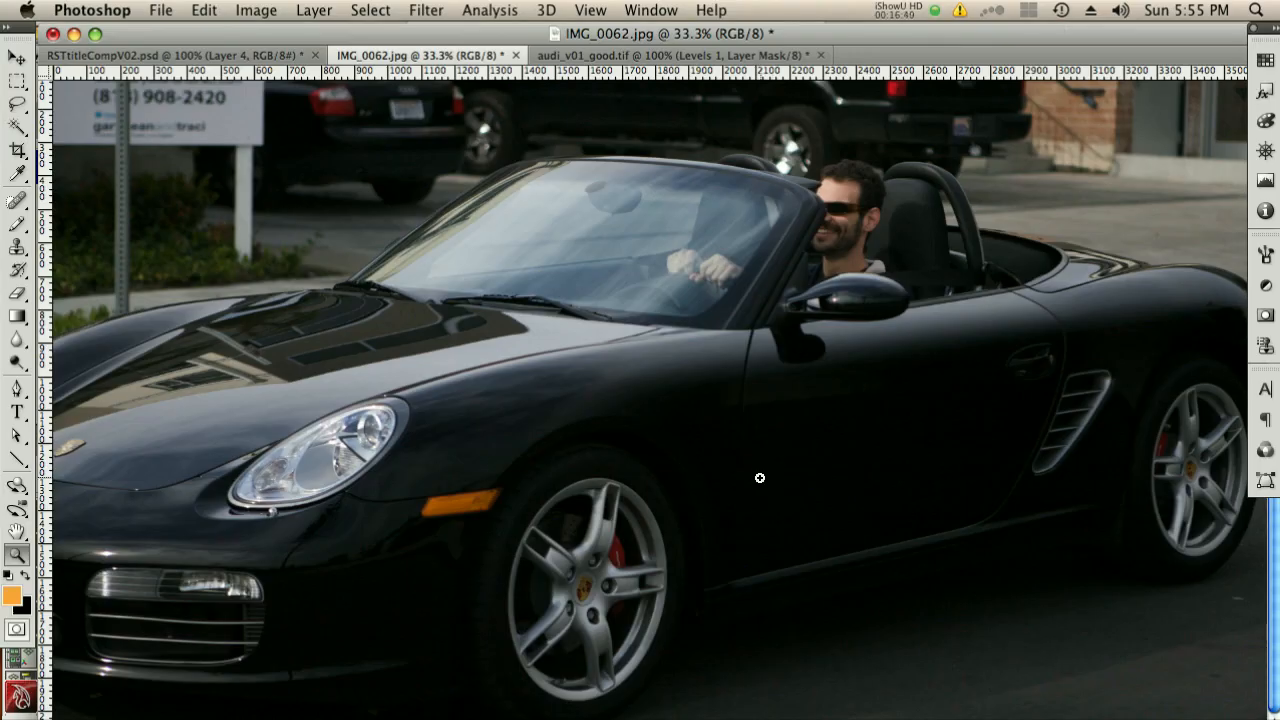
# Switch to Photoshop and view the audi_v01_good.tif render after the reference car photo
pyautogui.click(601, 53)
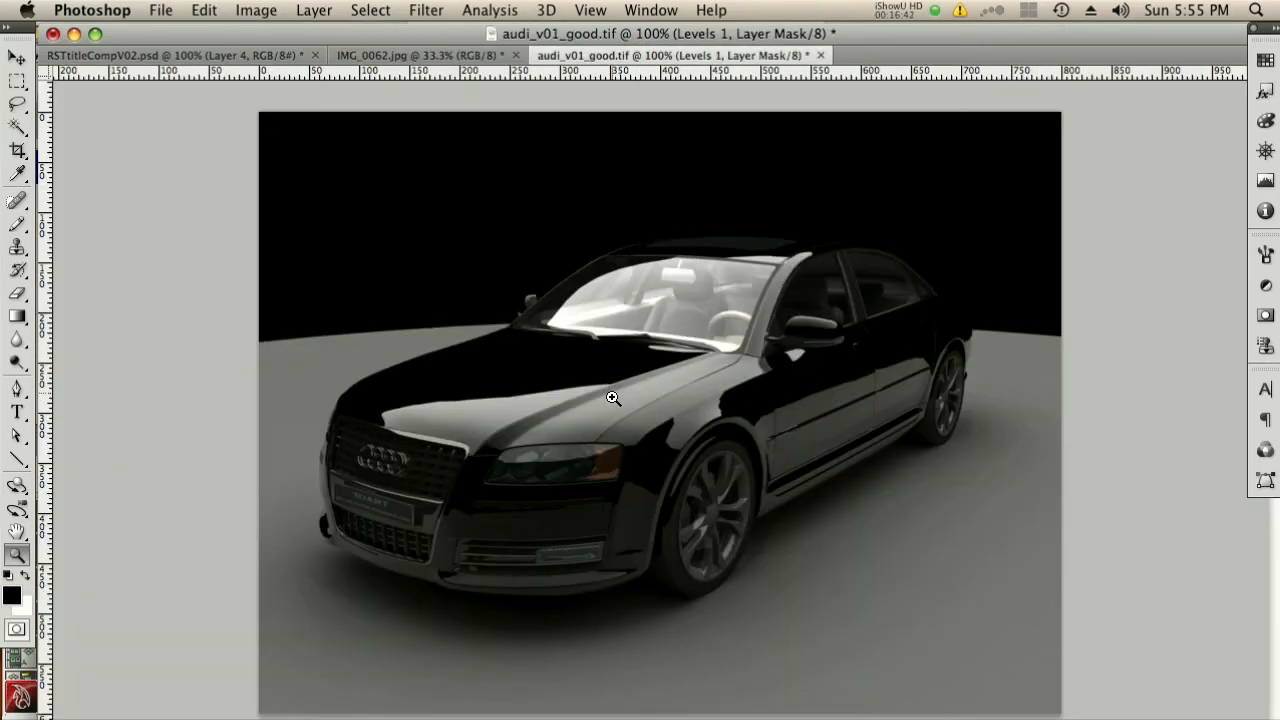